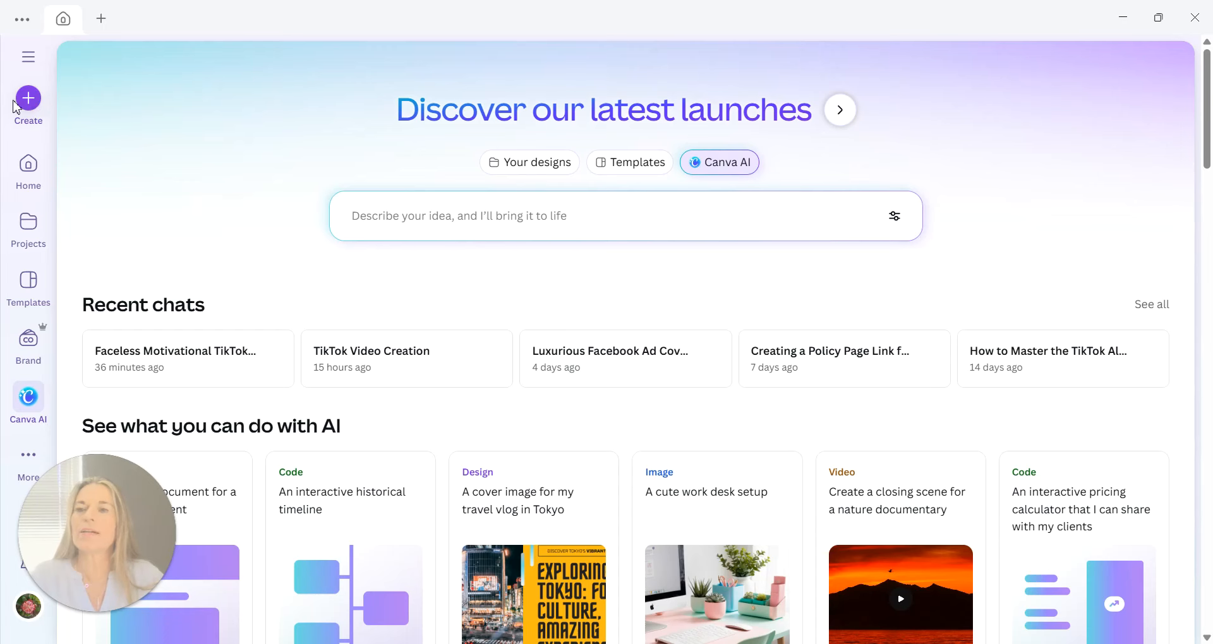
Create a new TikTok Video design by searching the design types for "tiktok video".
click(29, 99)
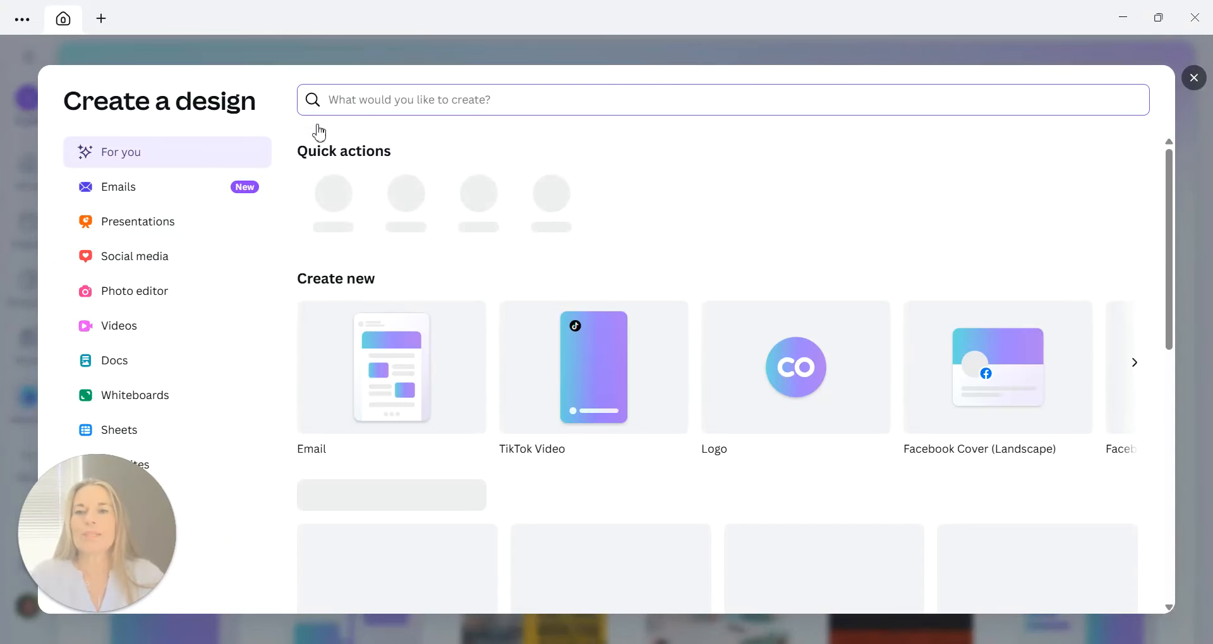
text(tiktok)
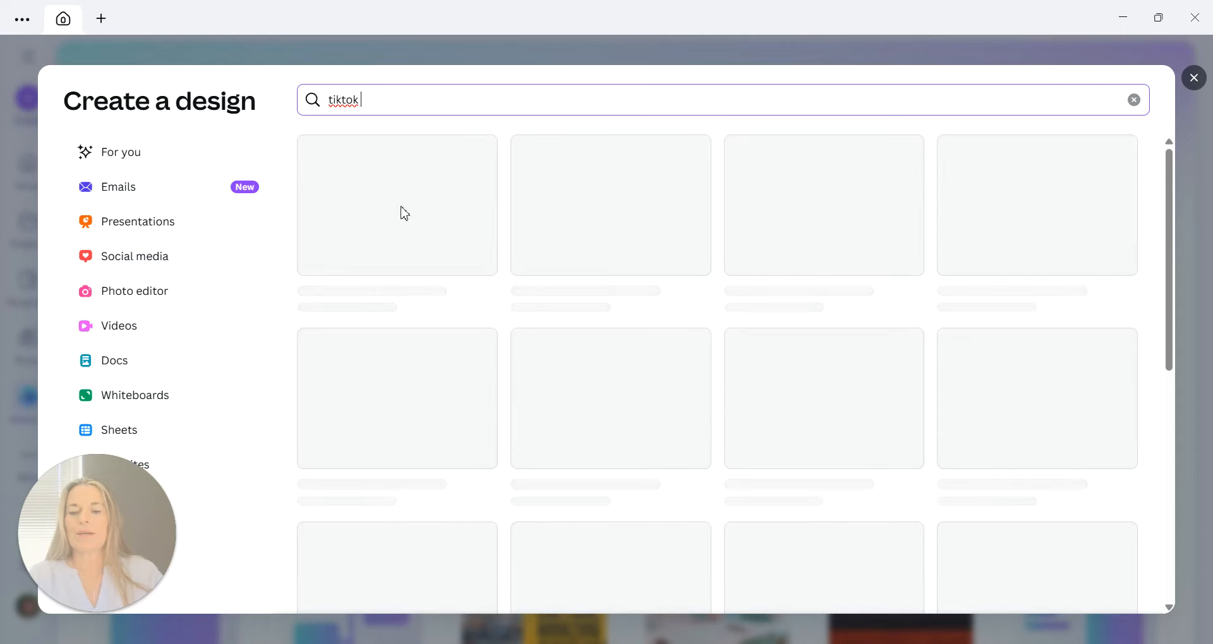
text( video)
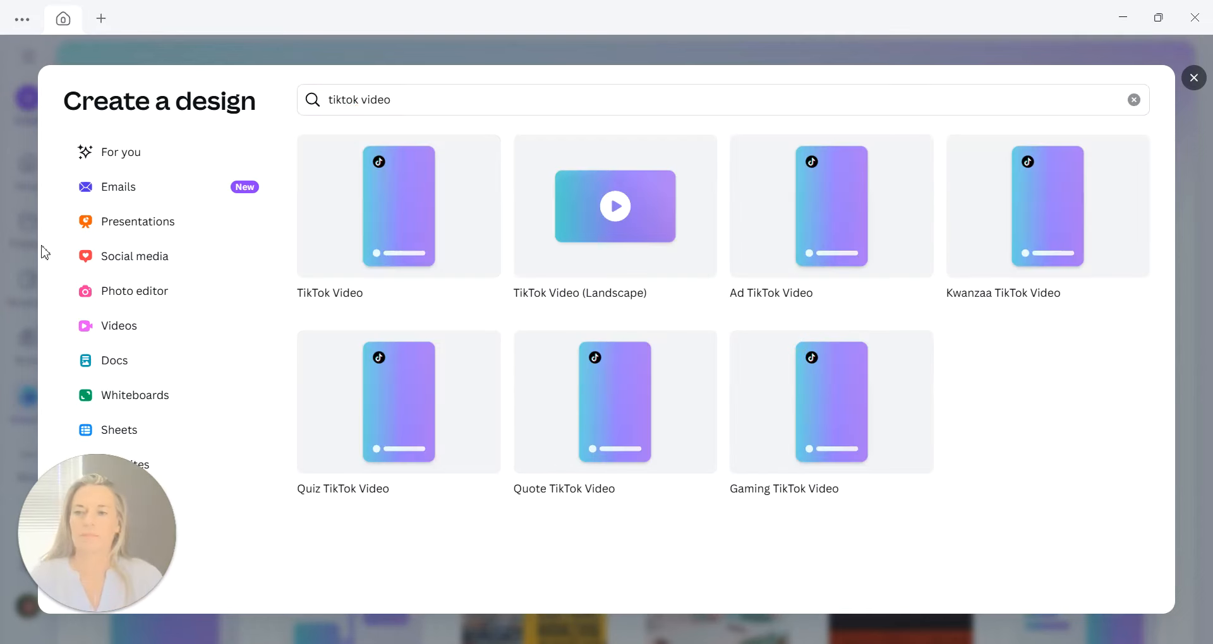
click(409, 183)
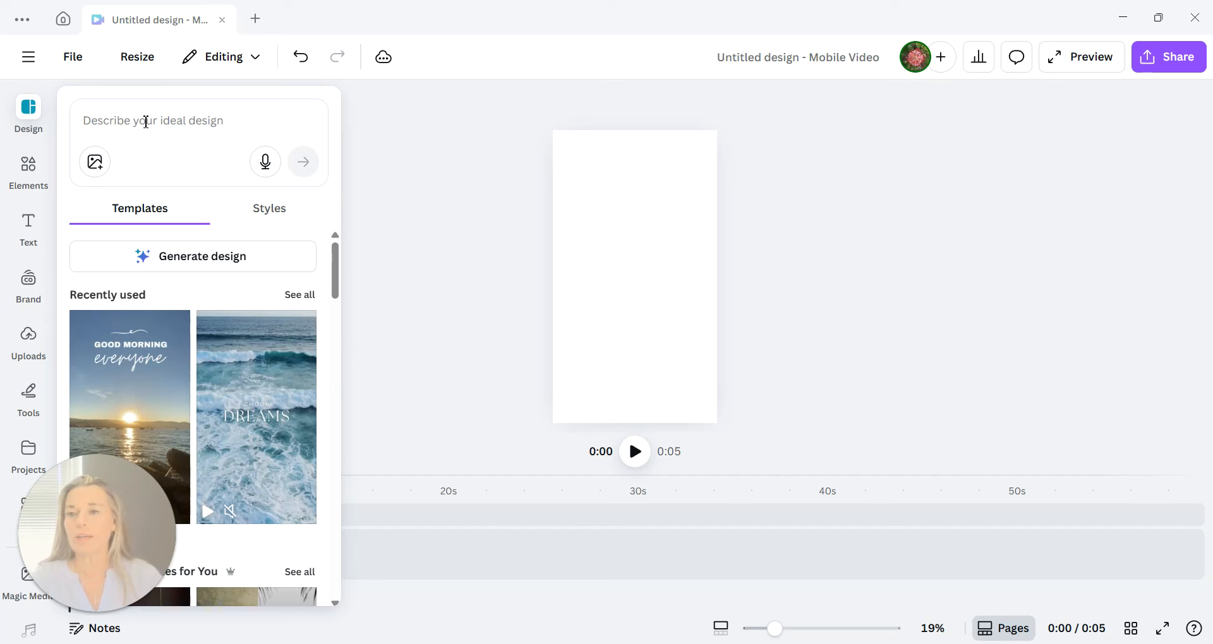
Apply the recently used ocean-waves "Dreams" template to the blank page and extend its video clip to 16.1 seconds.
click(152, 120)
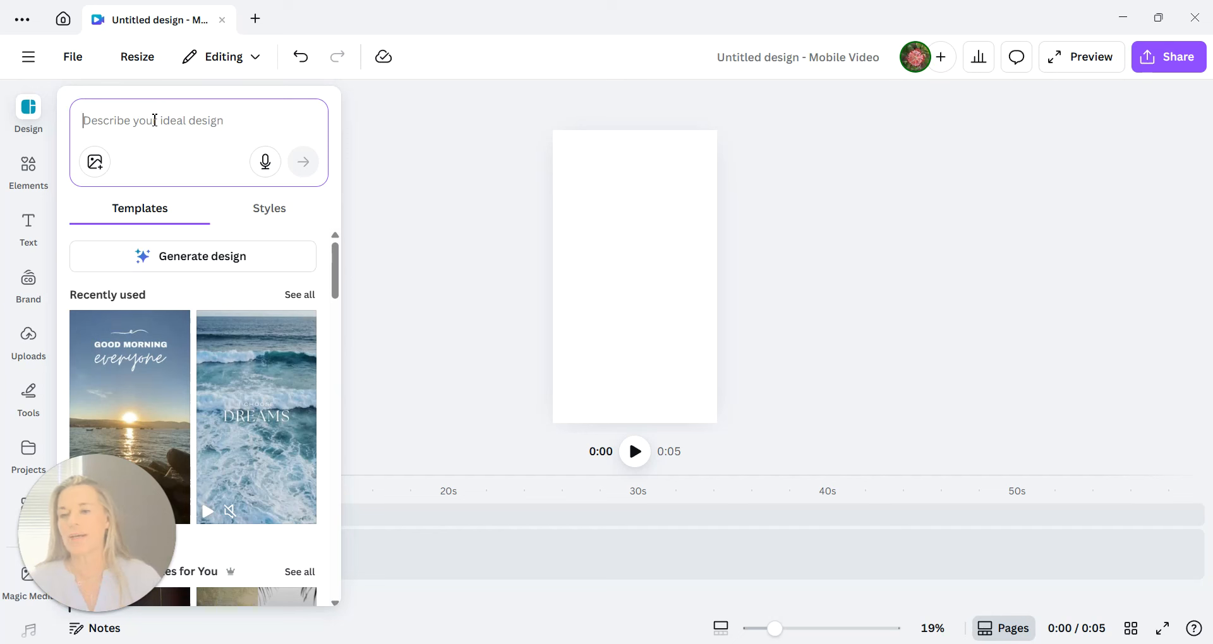
scroll(284, 425, down, 1)
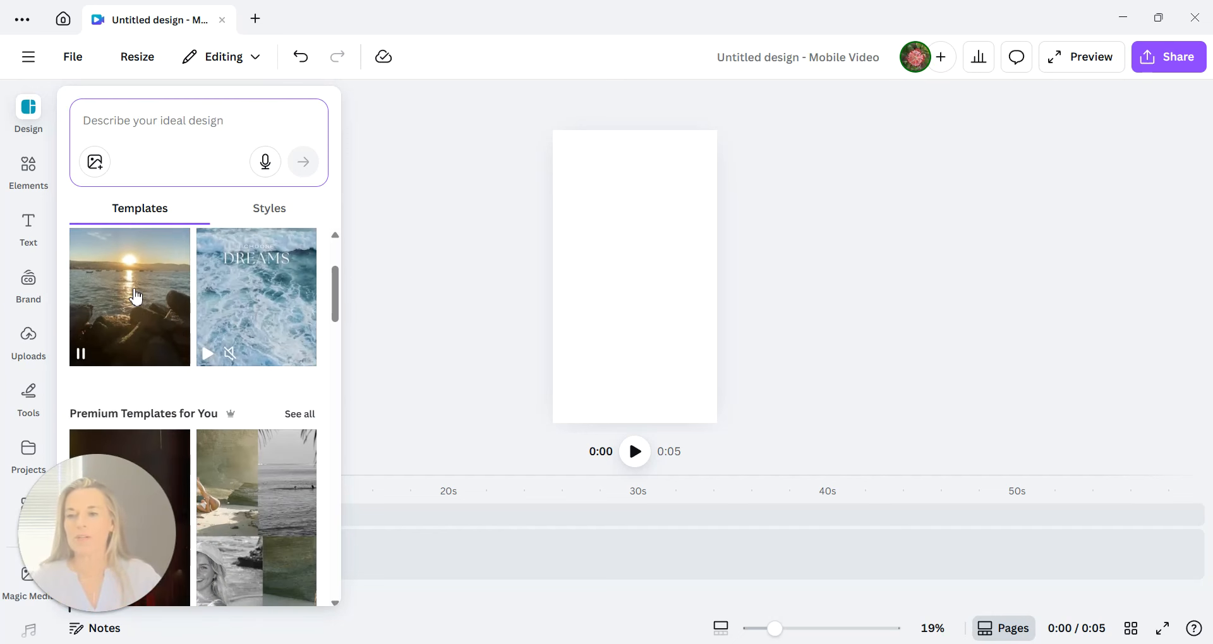
scroll(252, 325, down, 2)
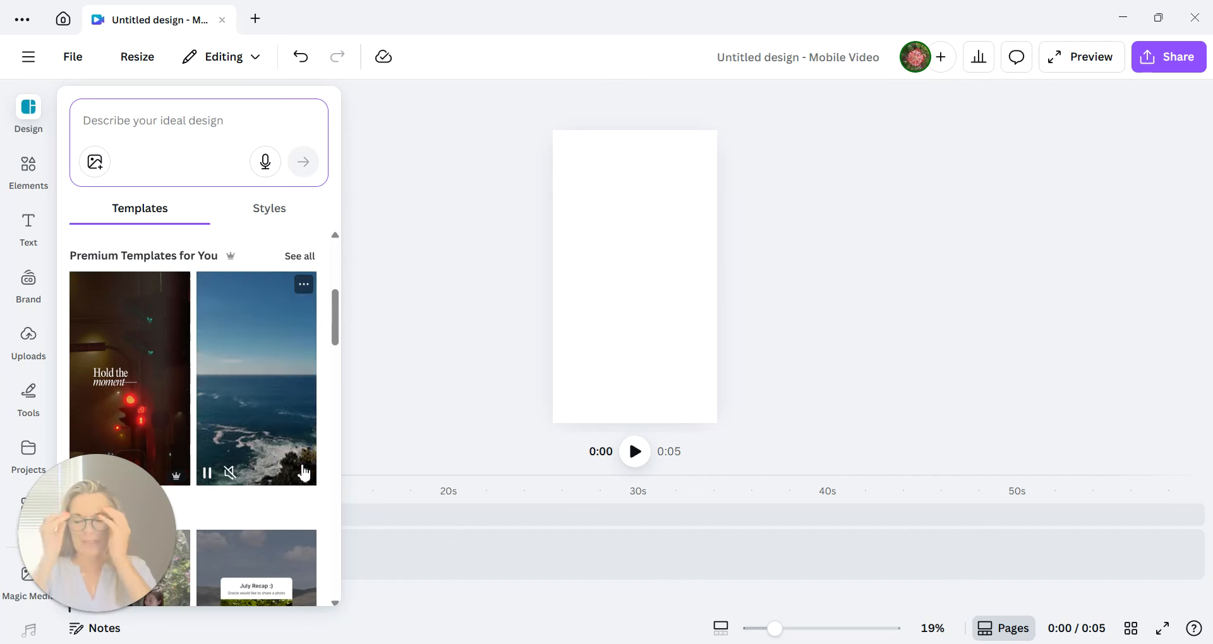
scroll(295, 436, up, 3)
scroll(292, 427, up, 1)
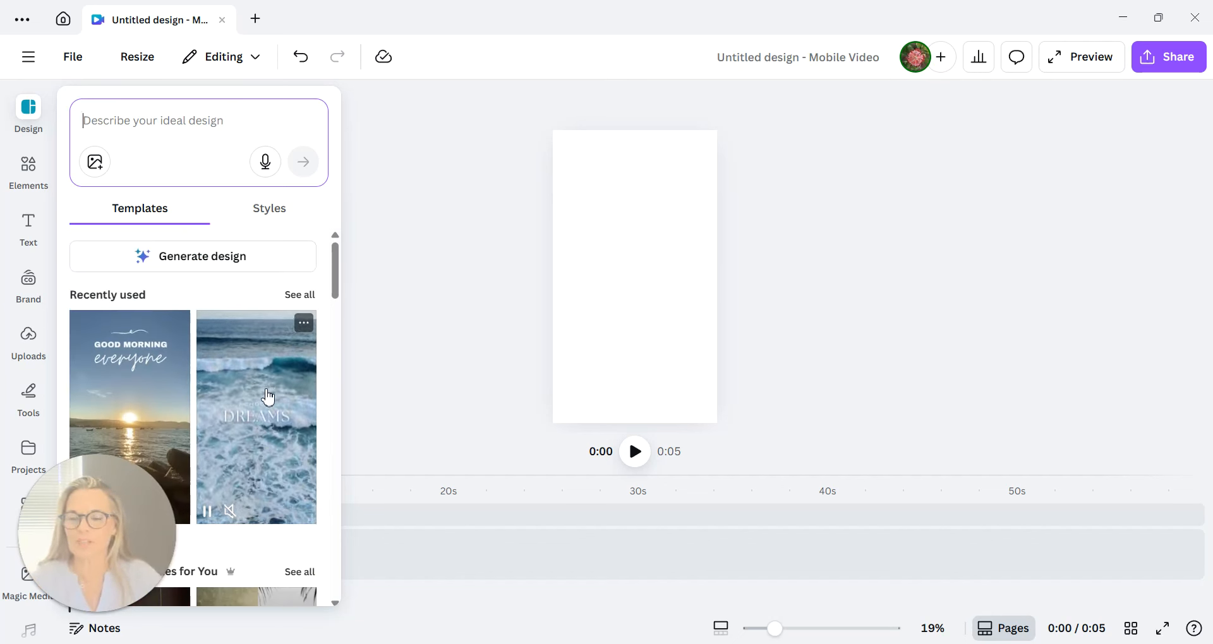
click(273, 395)
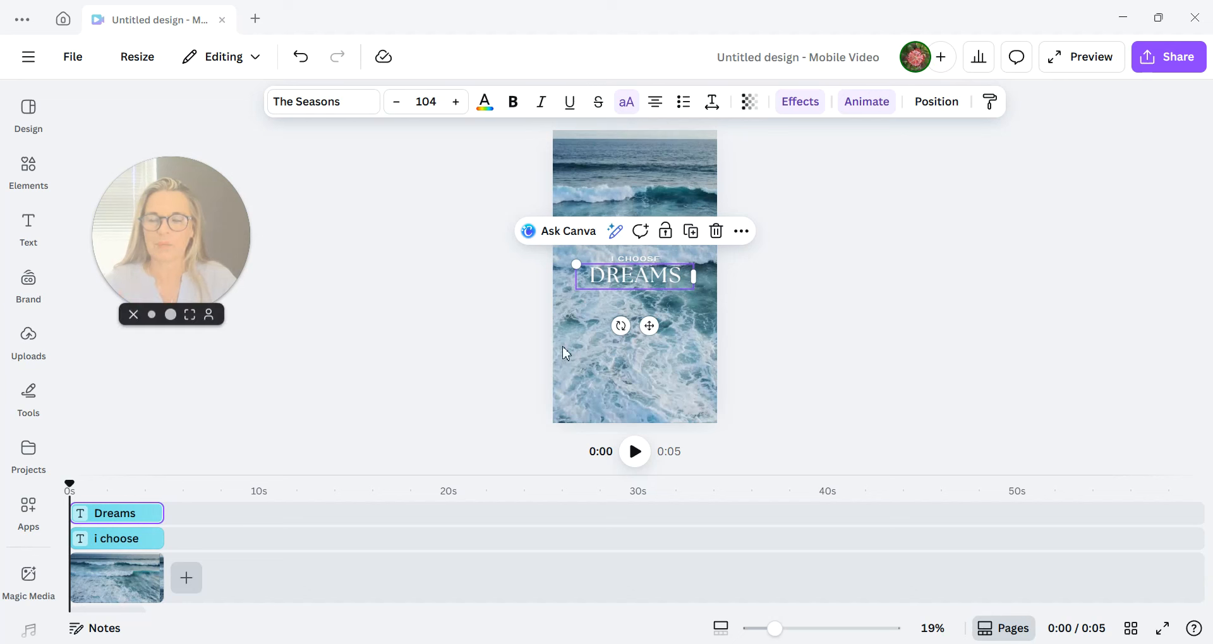
click(147, 575)
drag(160, 574, 376, 576)
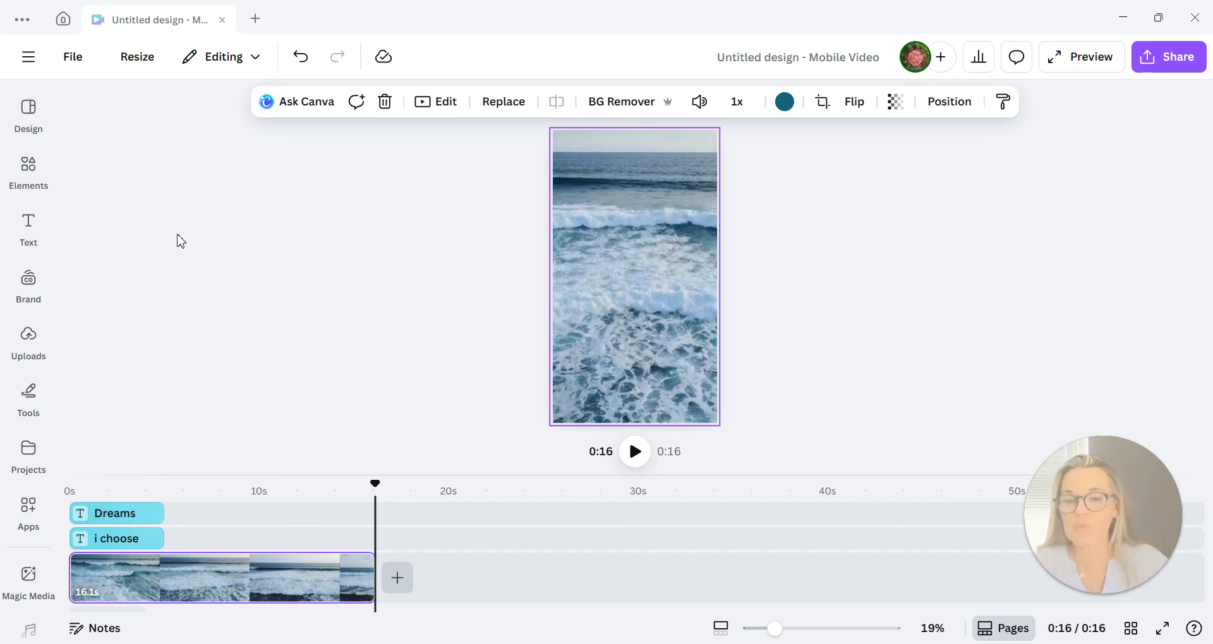
Switch to ChatGPT and dictate and send a request for 16-second on-screen text about making money online two hours a day without being tech savvy.
mouse_move(756, 643)
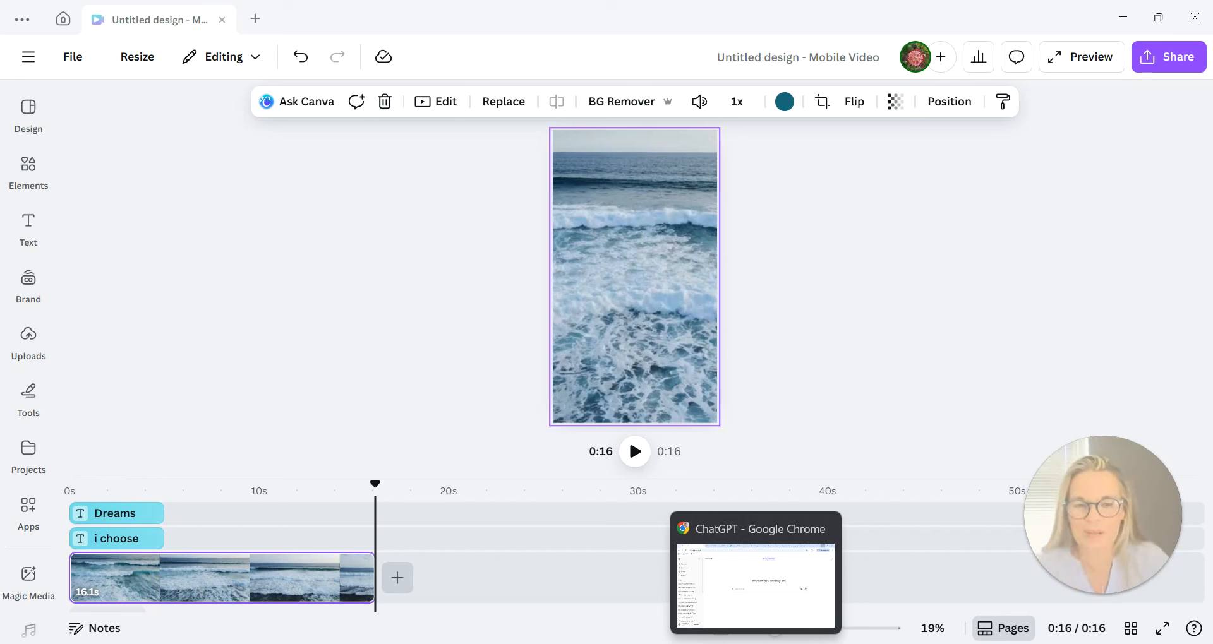
click(755, 643)
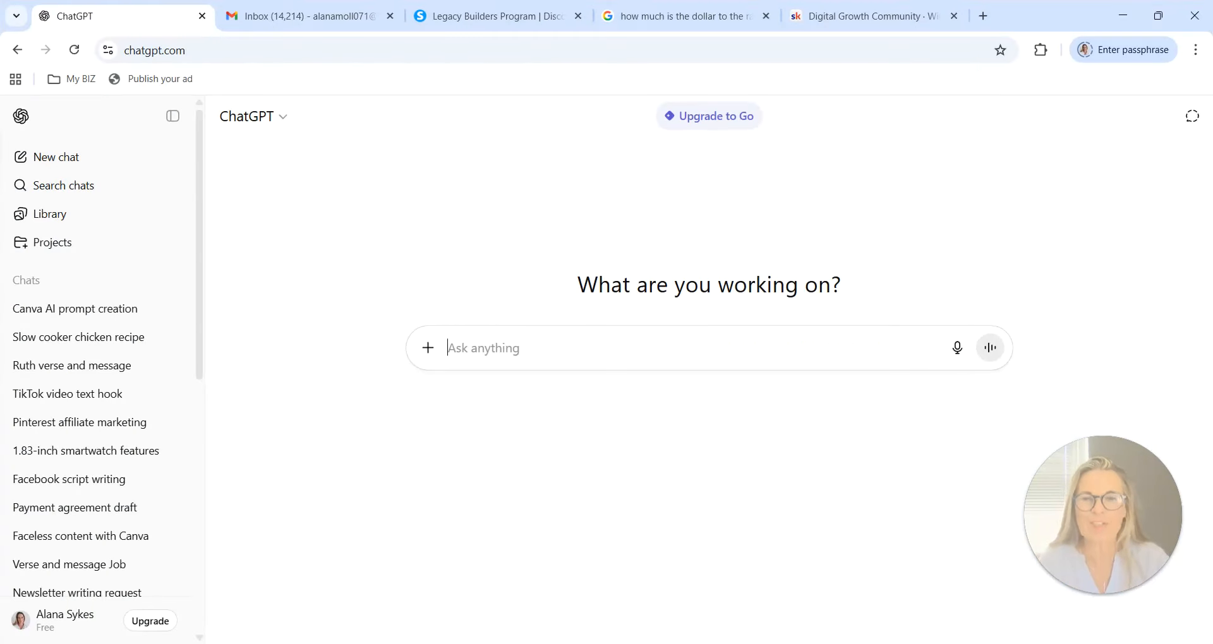
click(959, 351)
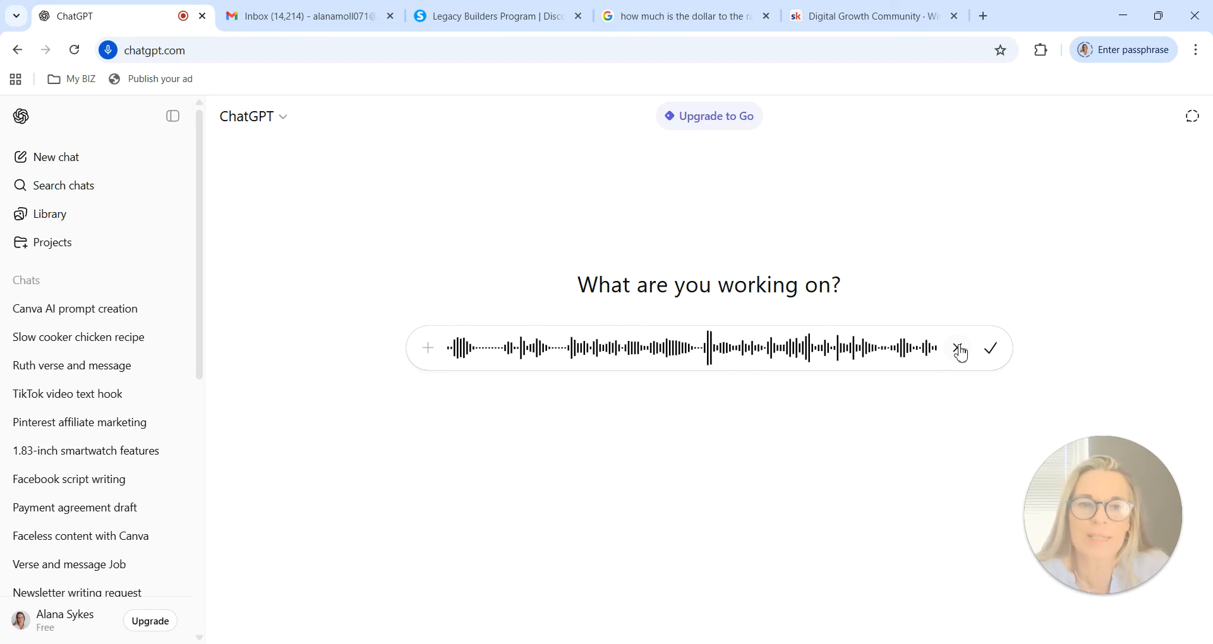
click(991, 349)
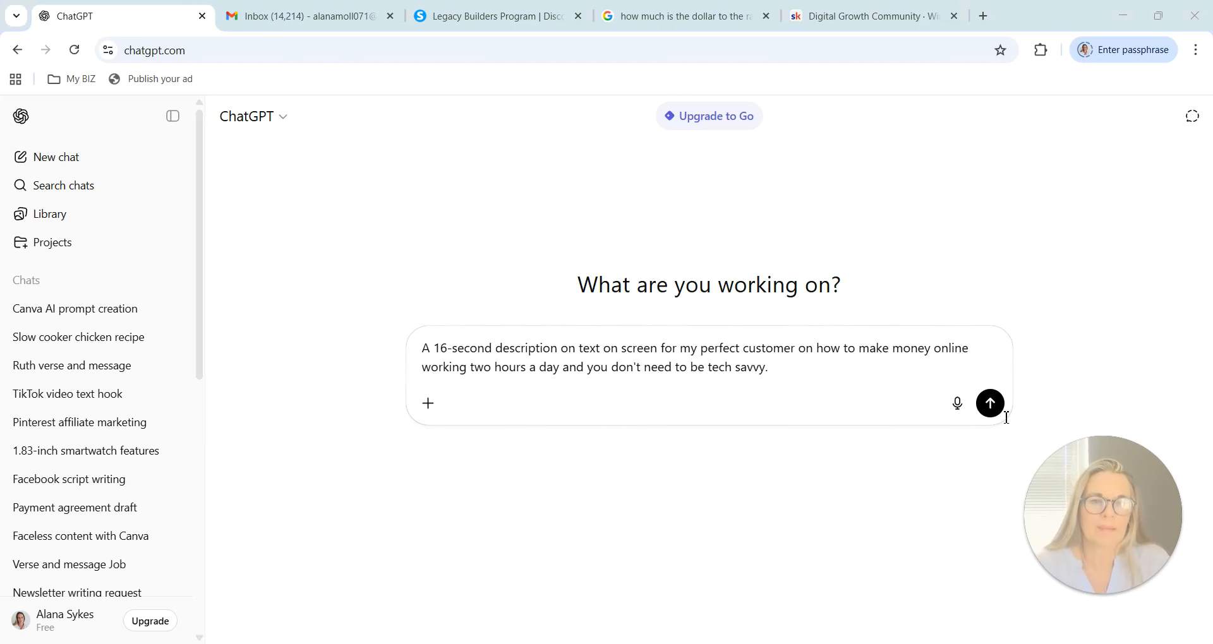
click(997, 410)
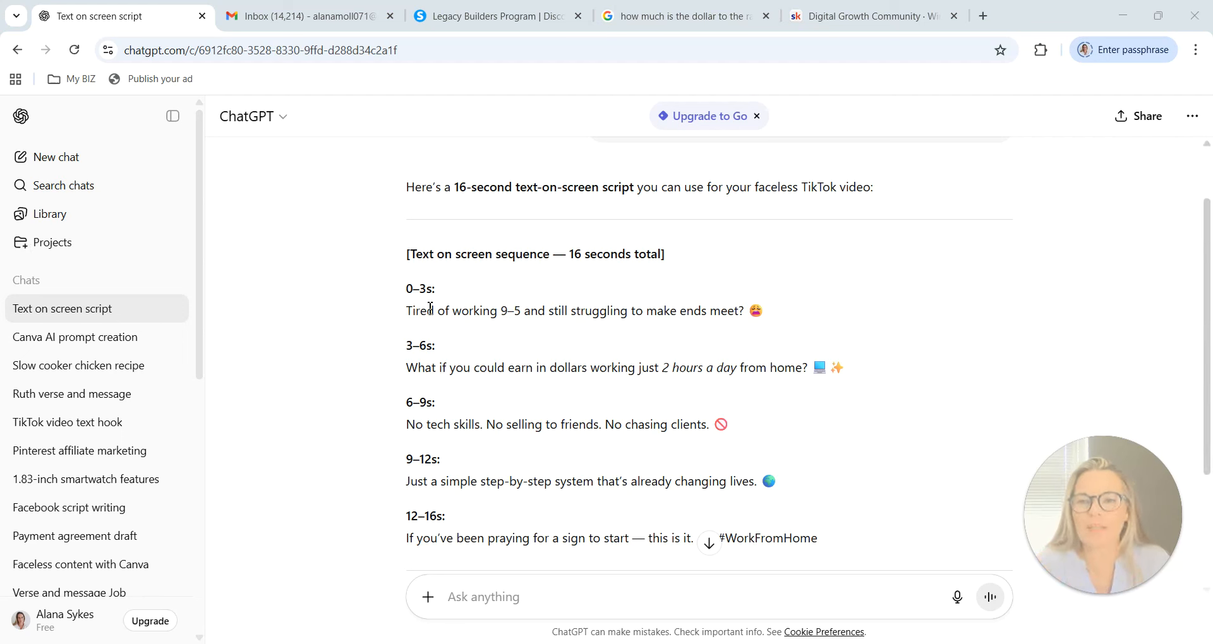
Copy the 0–3s script line "Tired of working 9–5 and still struggling to make ends meet?" including its emoji.
drag(411, 311, 767, 312)
right_click(738, 313)
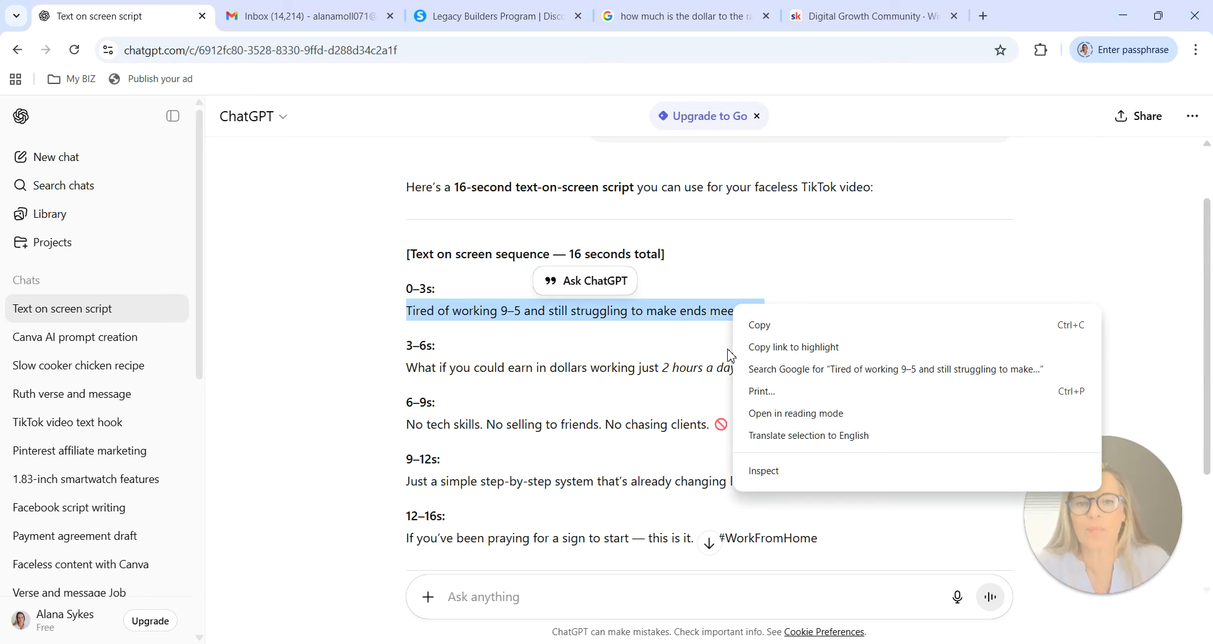
click(789, 325)
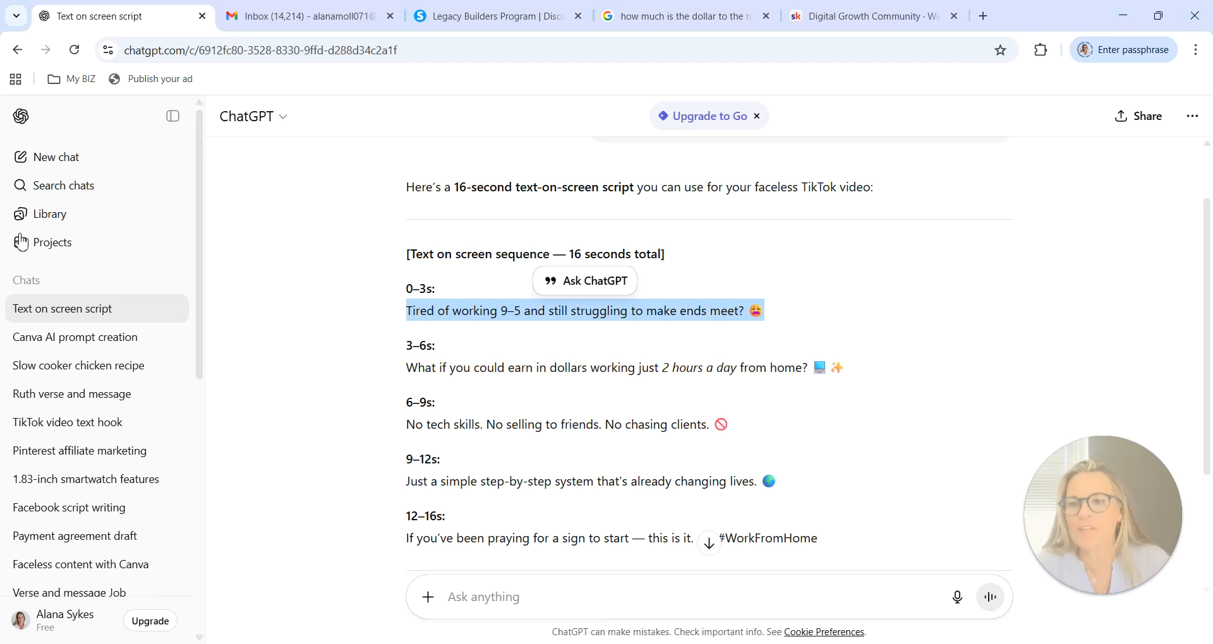
Switch back to Canva, move the "Dreams" heading near the top of the video and replace its text with the copied line.
key(alt+Tab)
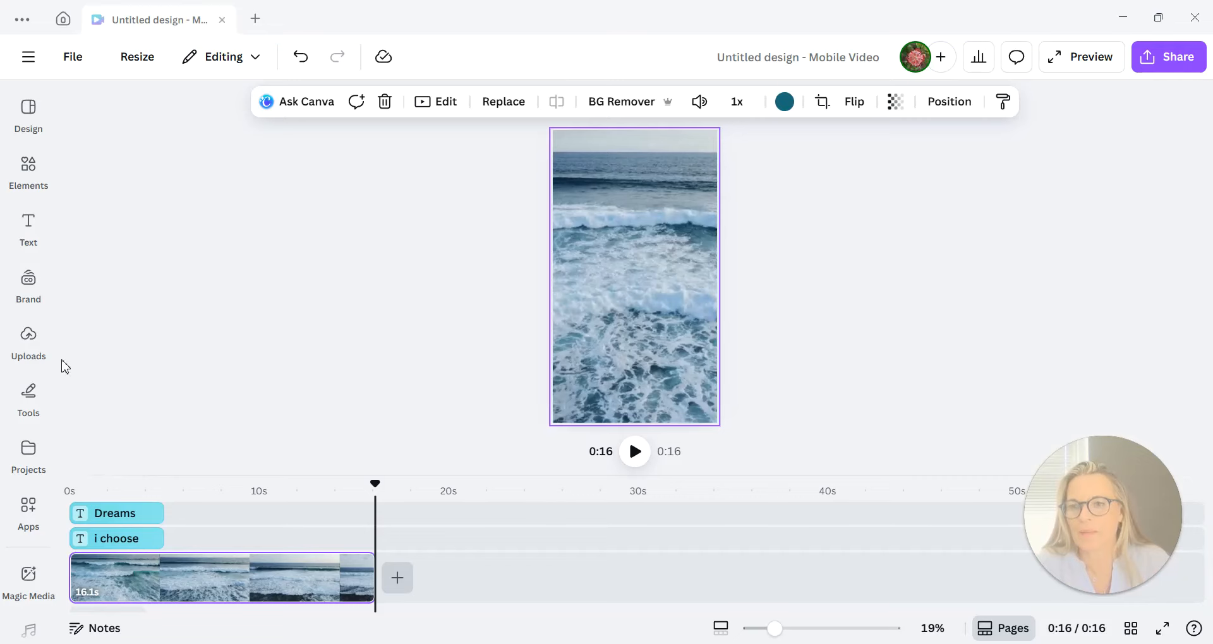
click(125, 515)
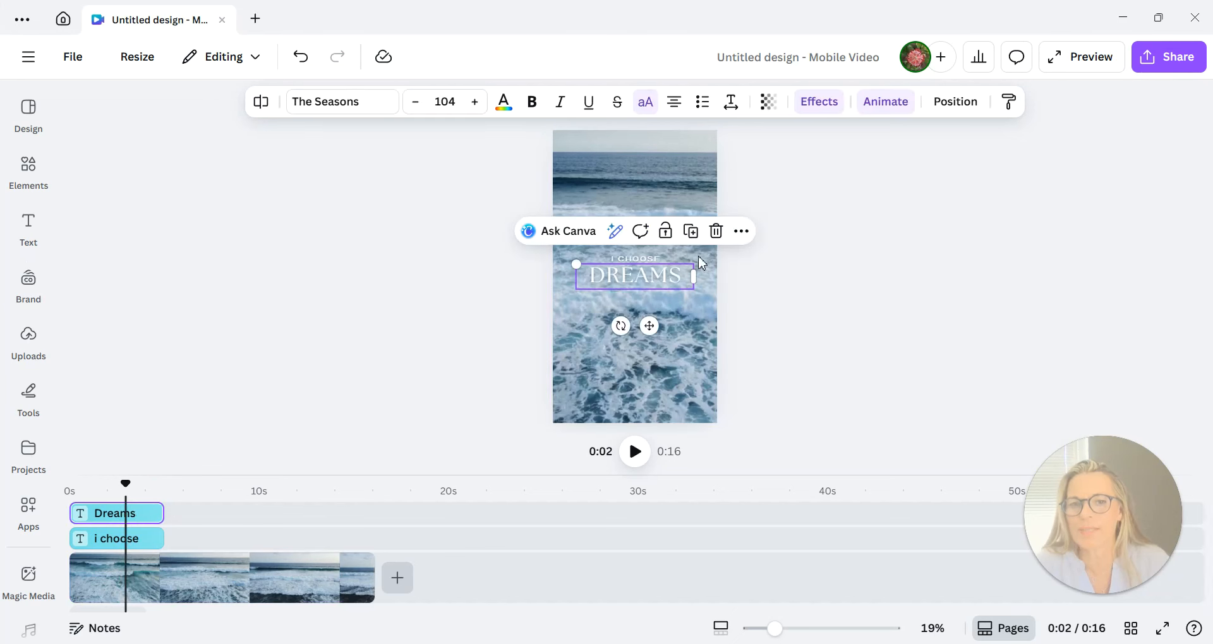
drag(646, 272, 654, 173)
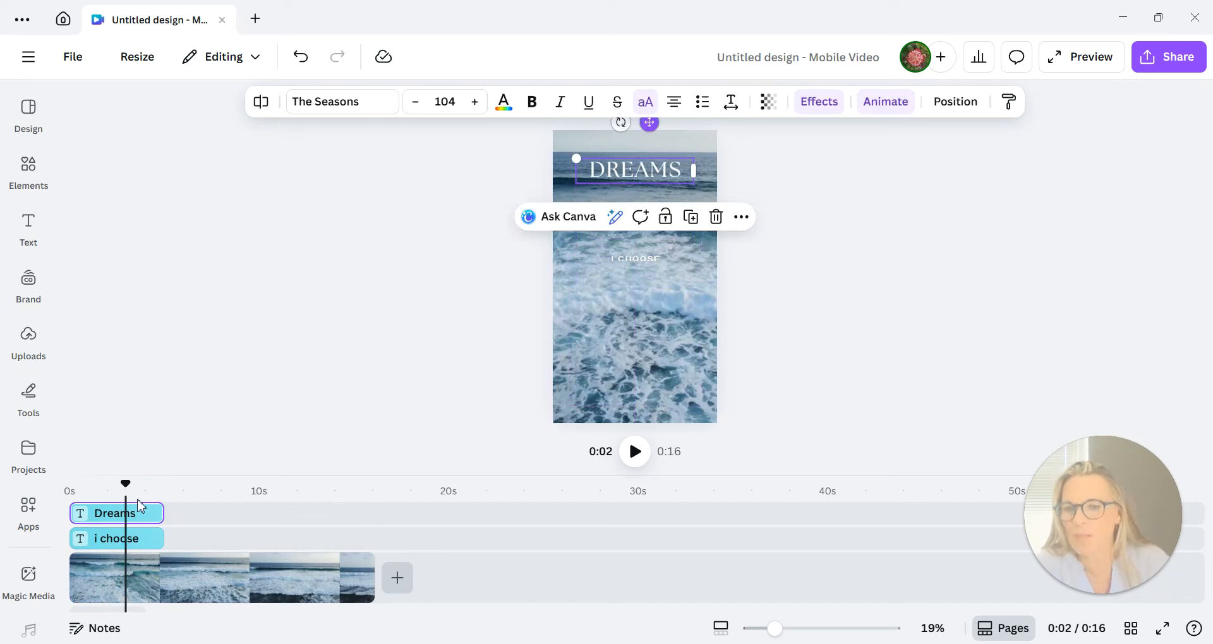
double_click(664, 169)
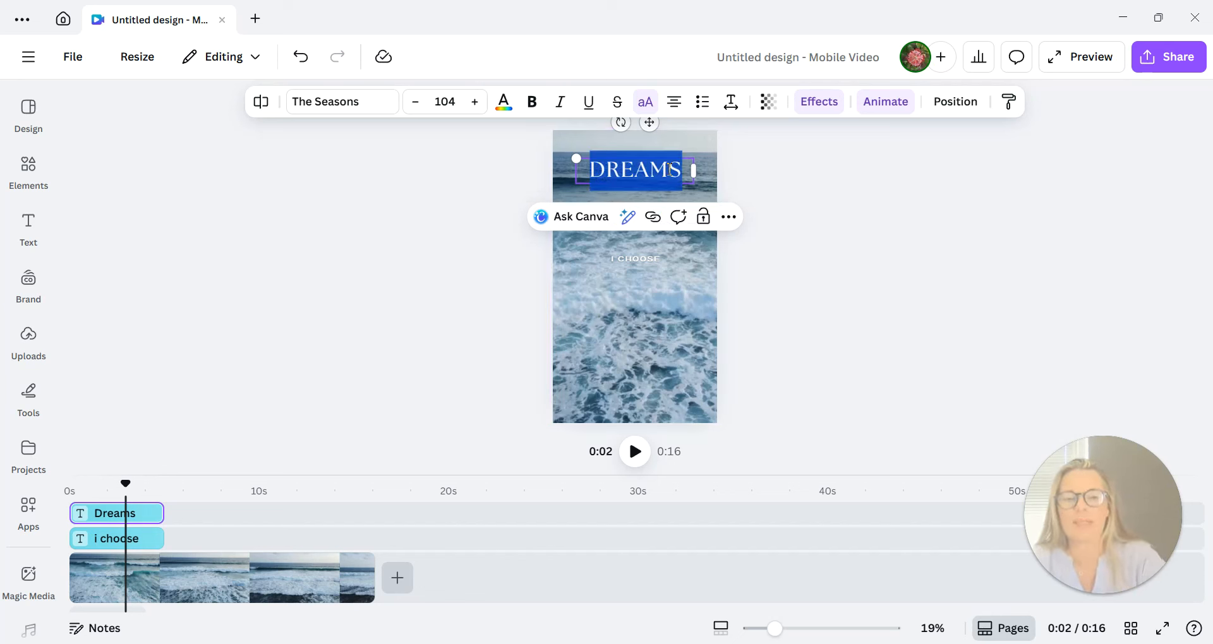
key(BackSpace)
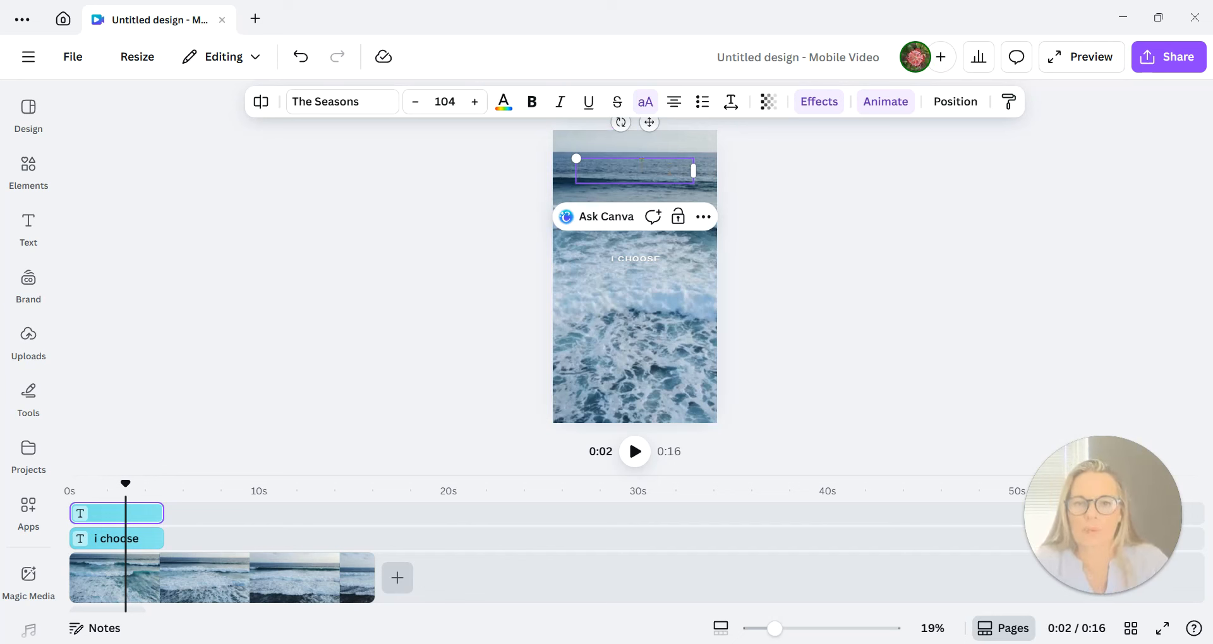
right_click(639, 163)
click(665, 218)
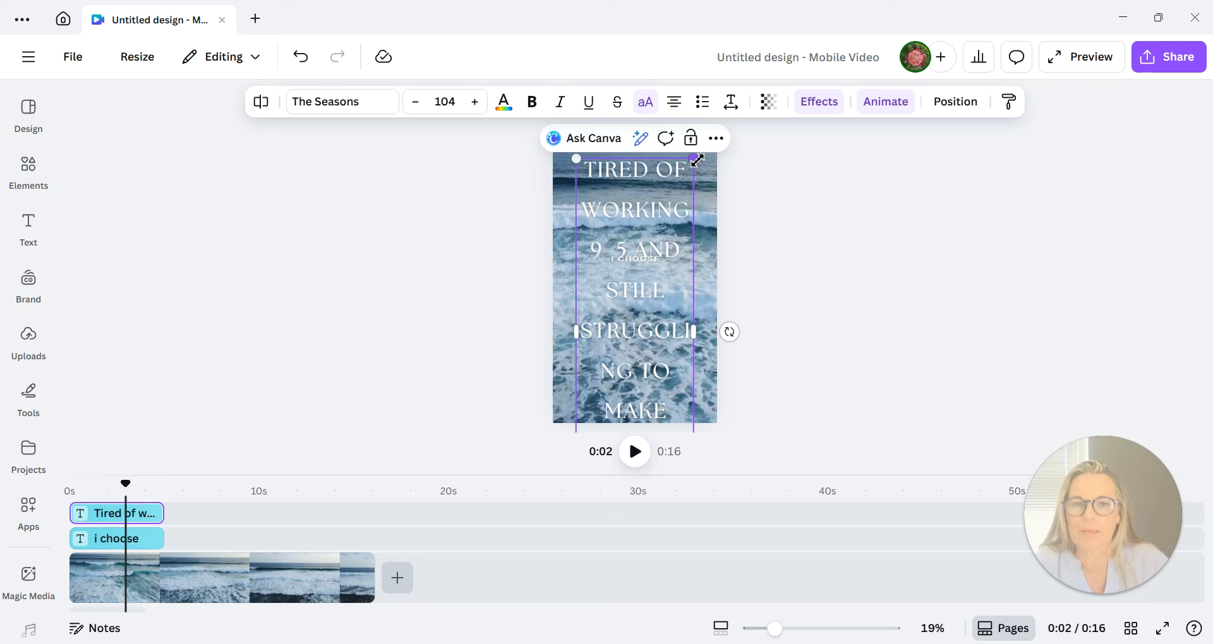
Shrink the pasted heading to font size 46.4, widen it to three lines across the page and position it near the video's upper edge.
drag(693, 159, 645, 309)
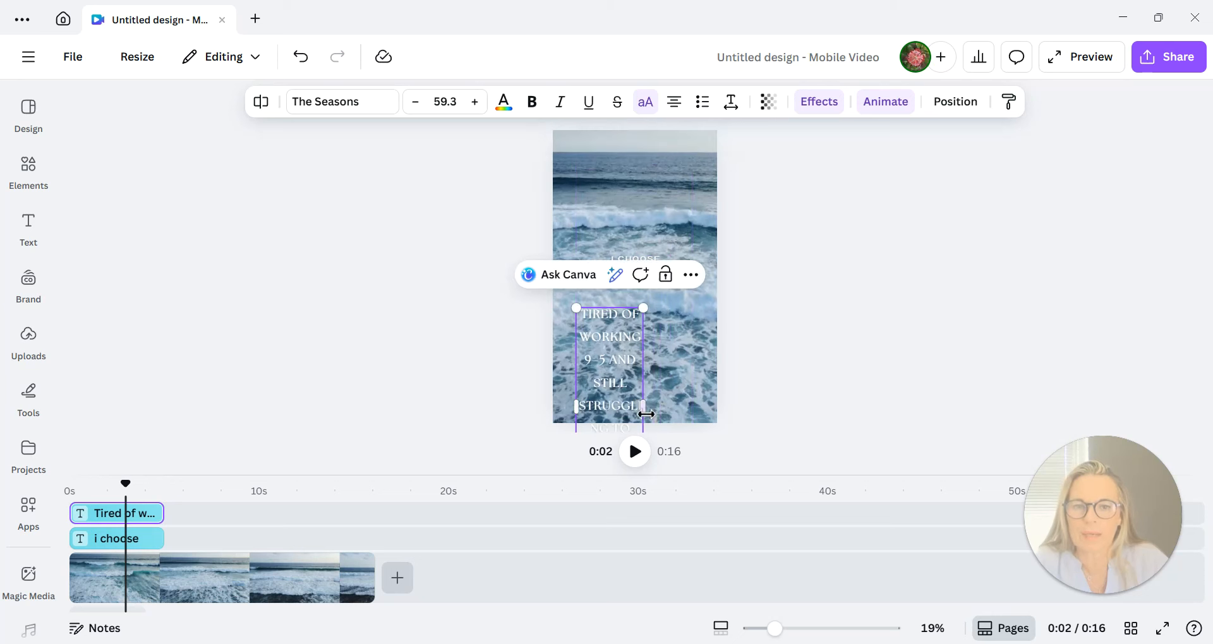
drag(646, 412, 790, 379)
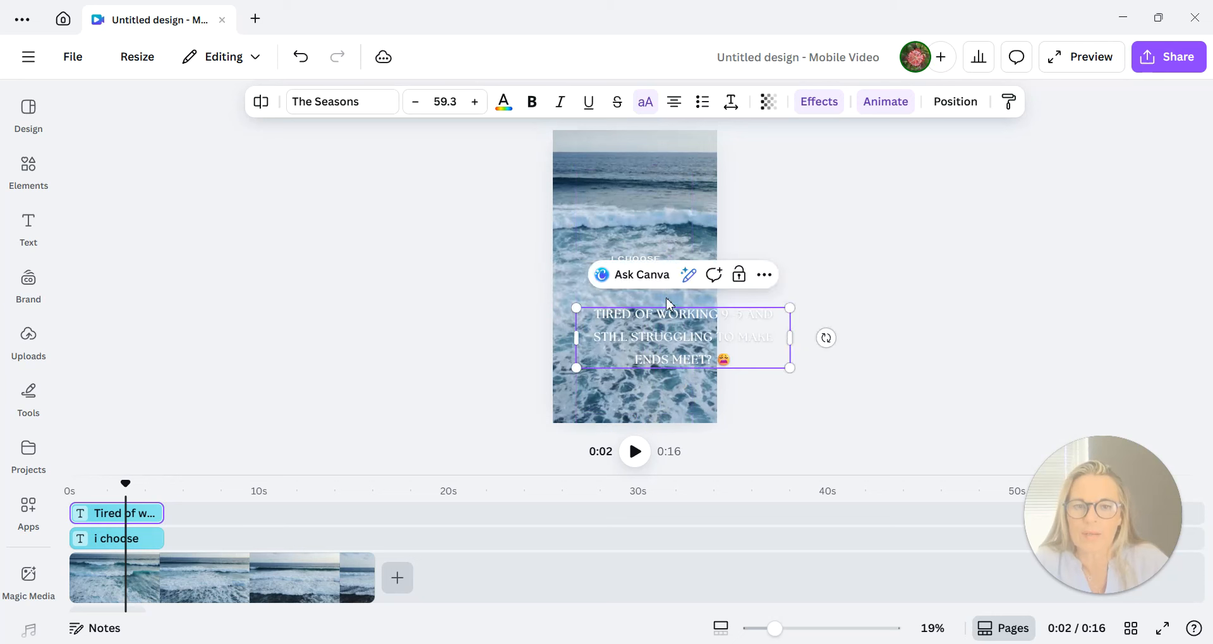
drag(577, 308, 608, 317)
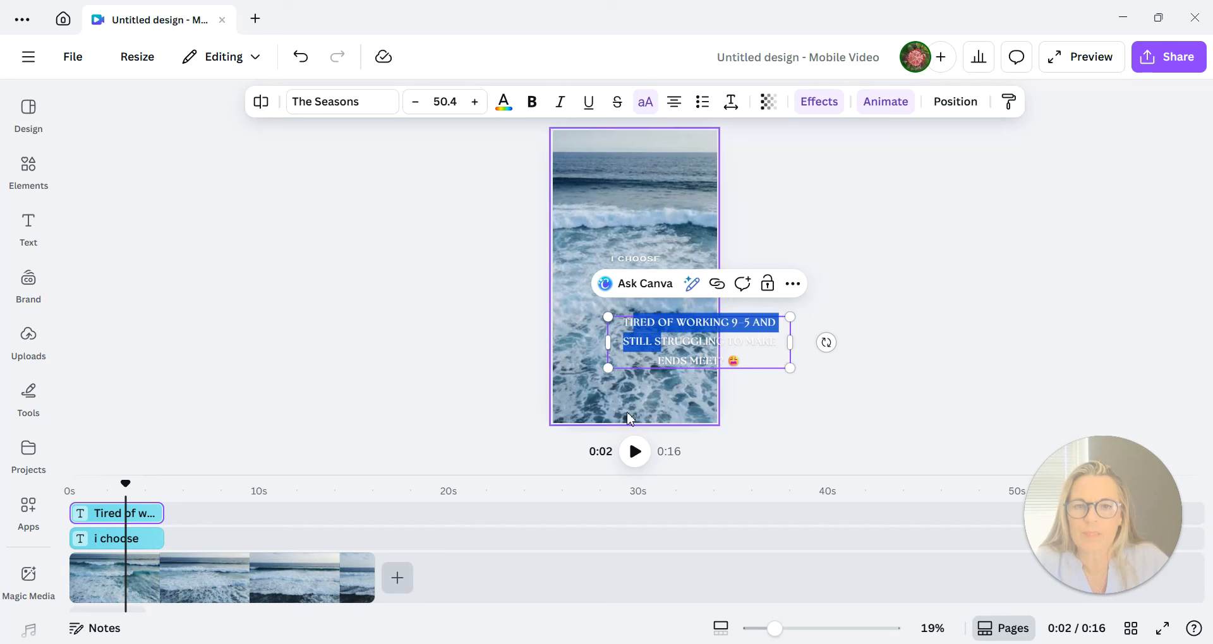
click(826, 341)
drag(624, 343, 560, 185)
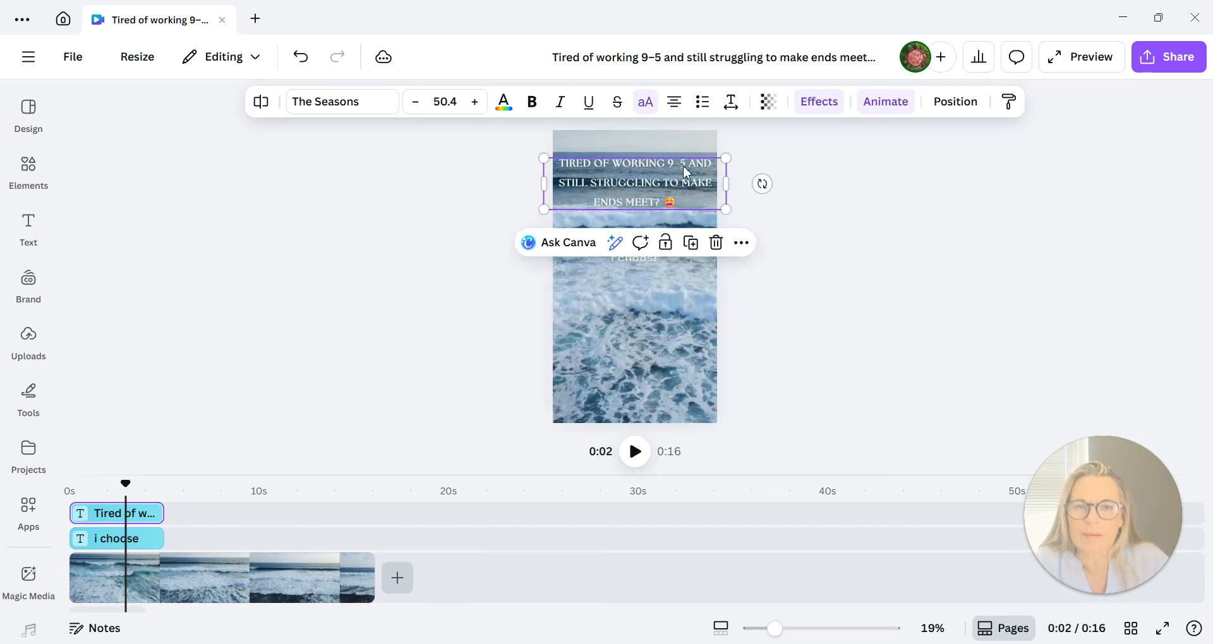
drag(725, 163, 691, 191)
click(681, 224)
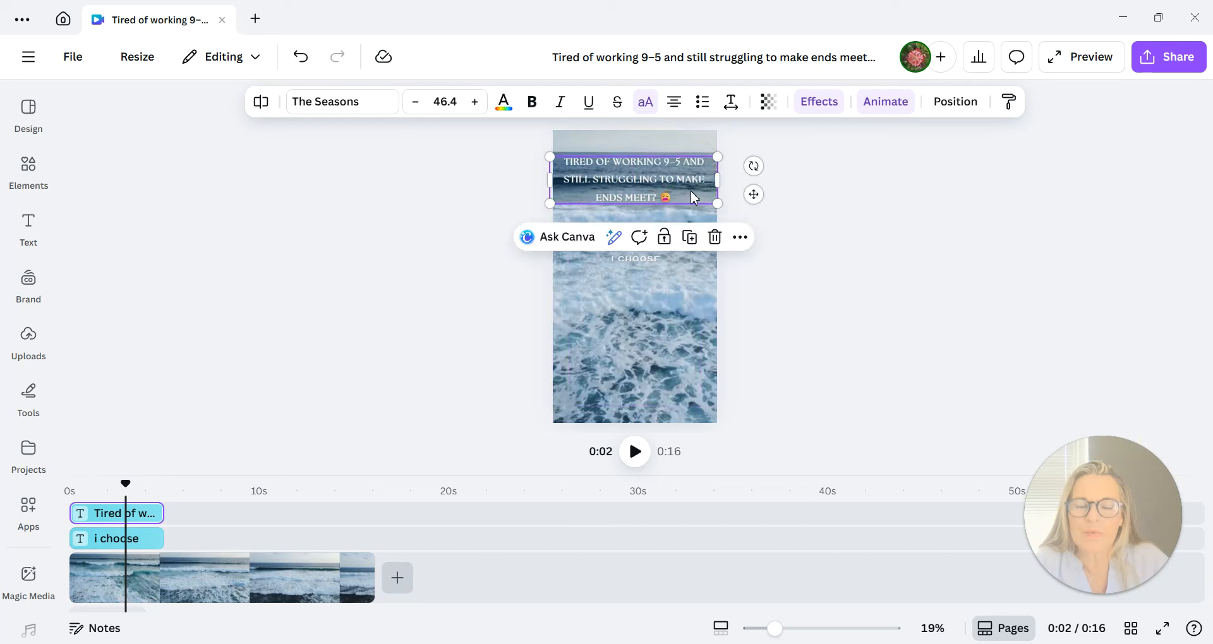
Delete the small "I choose" text from the middle of the video.
click(647, 261)
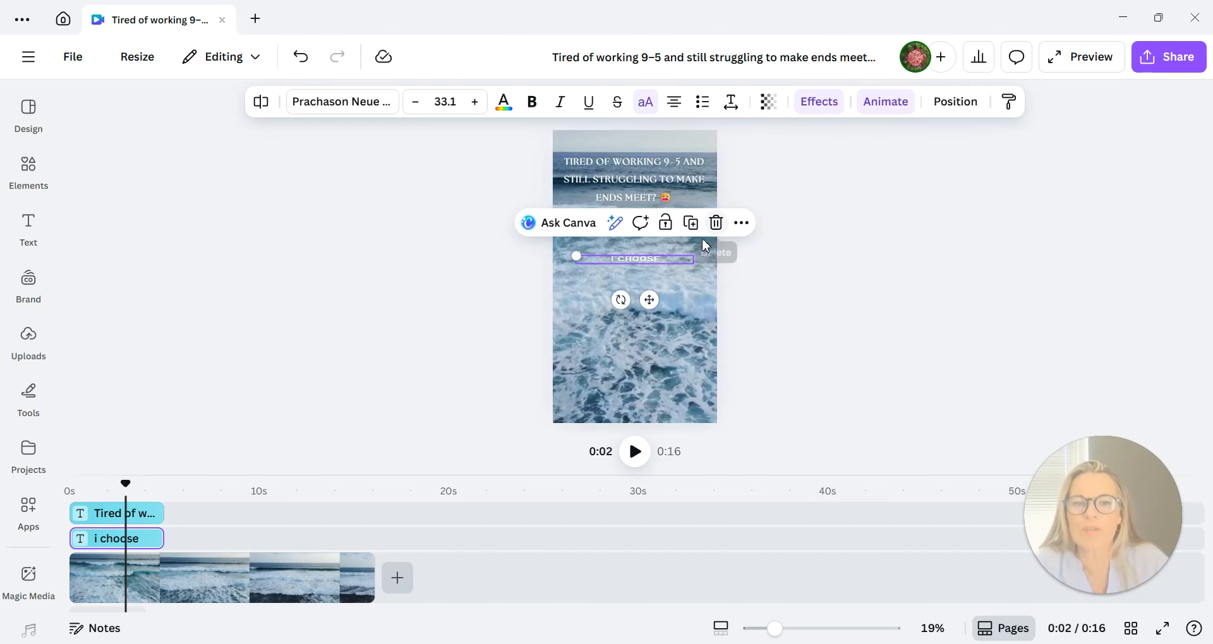
click(717, 224)
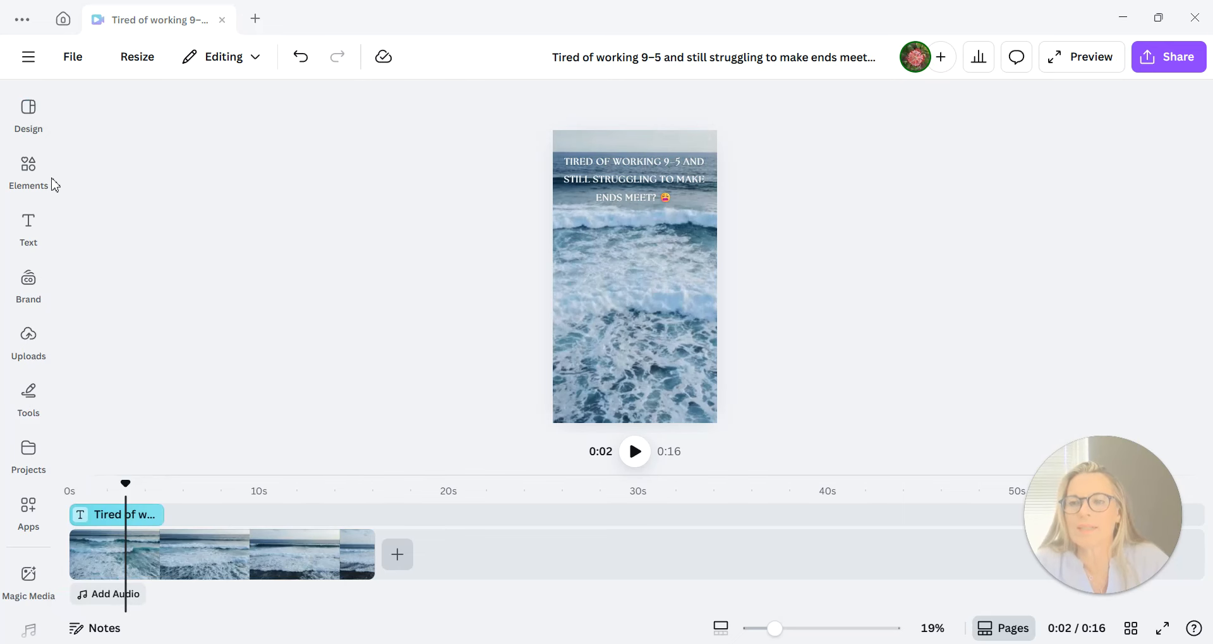
Add a new text box to the video and move it up to just below the heading.
click(29, 228)
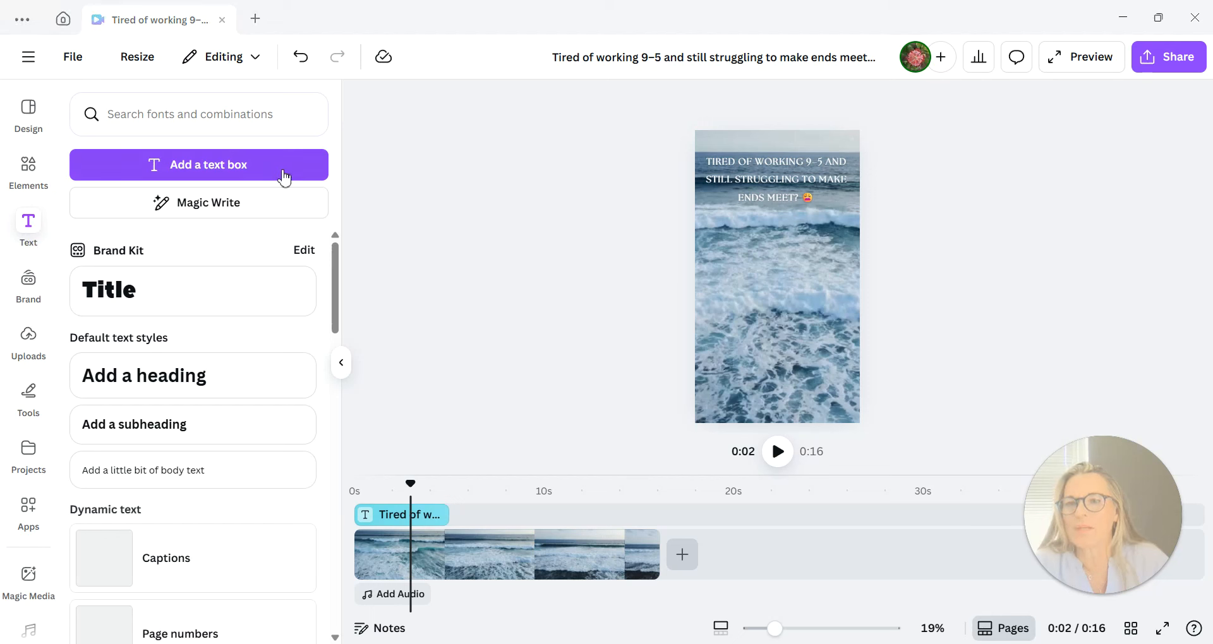
click(248, 166)
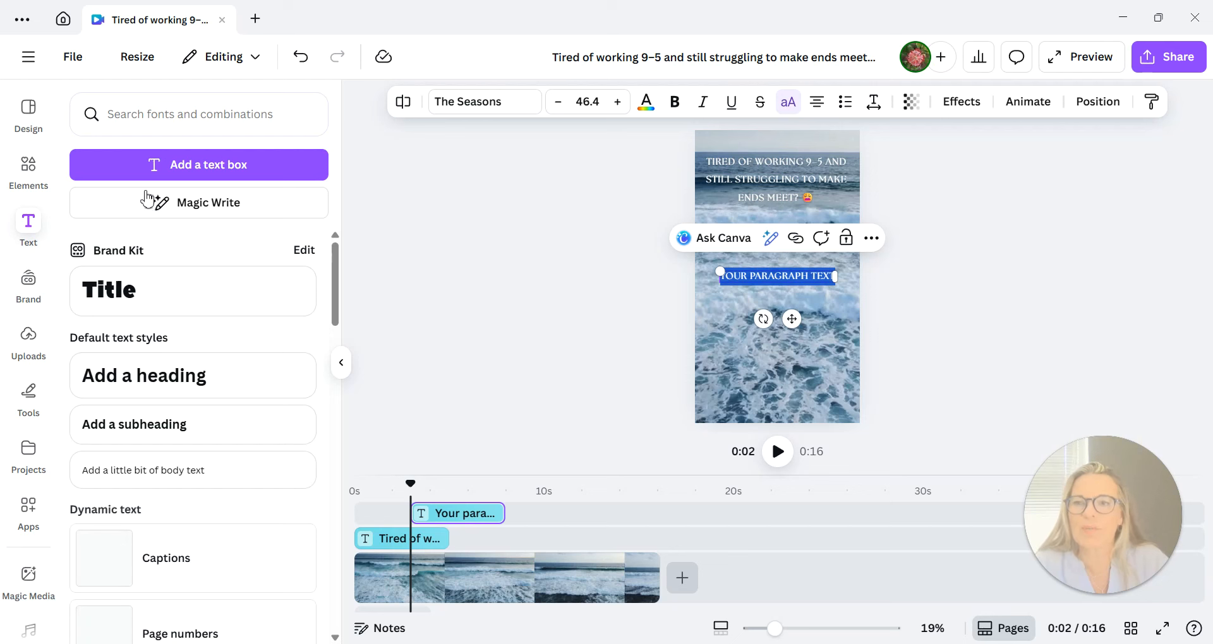
key(Escape)
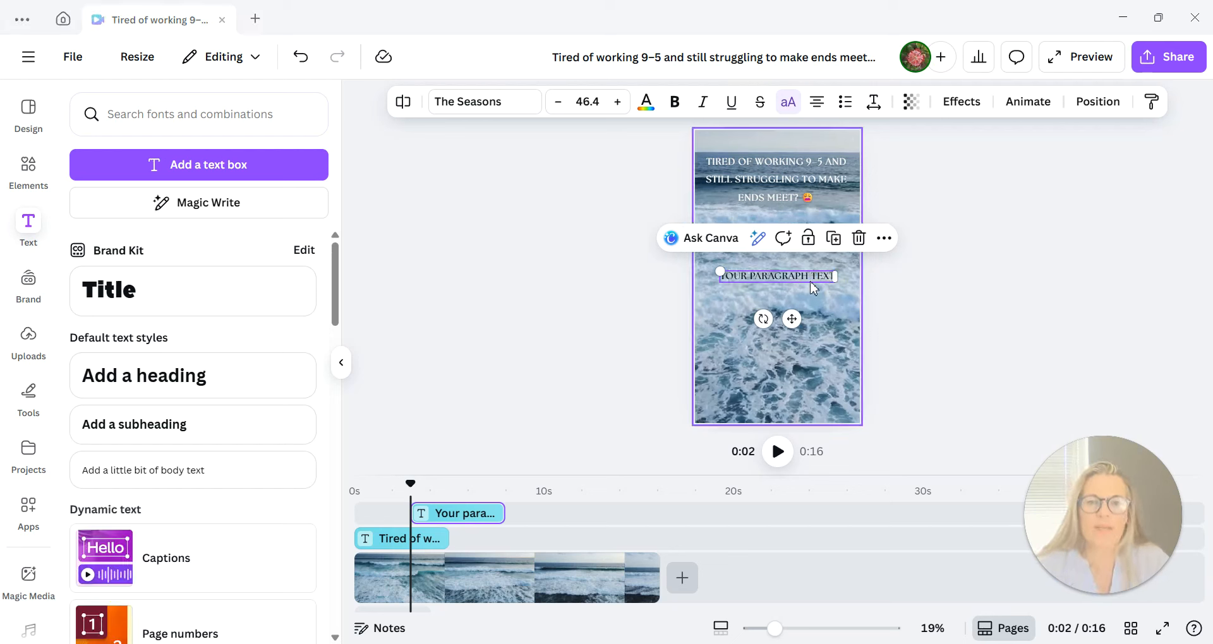
drag(815, 278, 819, 240)
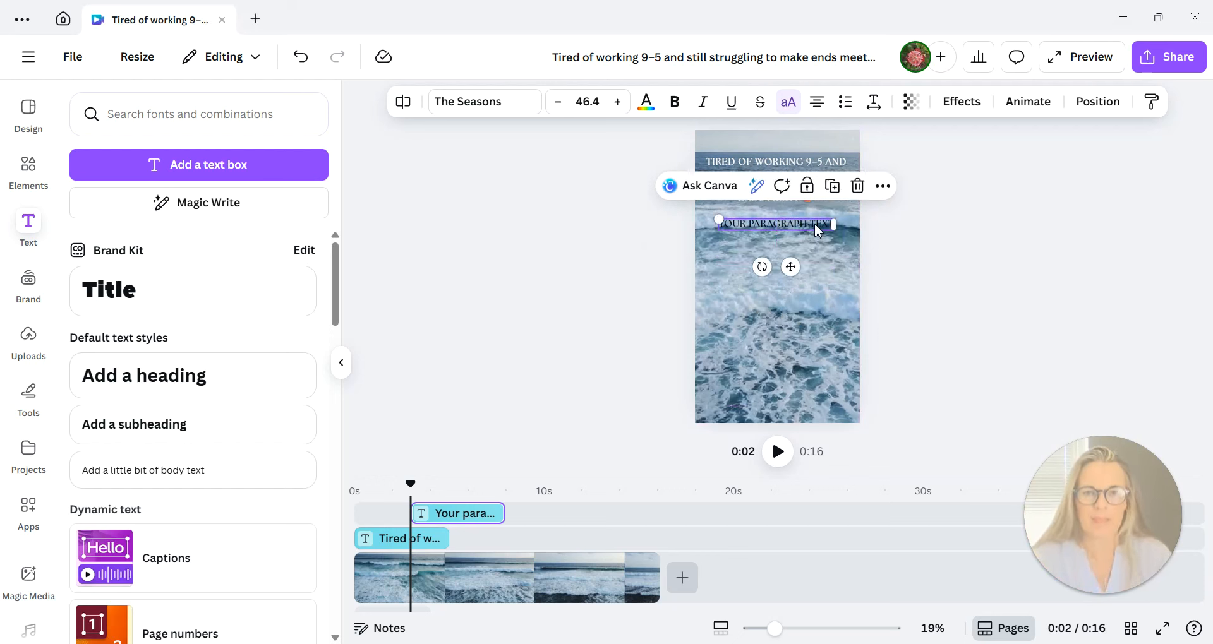
Replace the placeholder text with the copied line "What if you could earn in dollars working just 2 hours a day from home?" including its emojis.
double_click(815, 223)
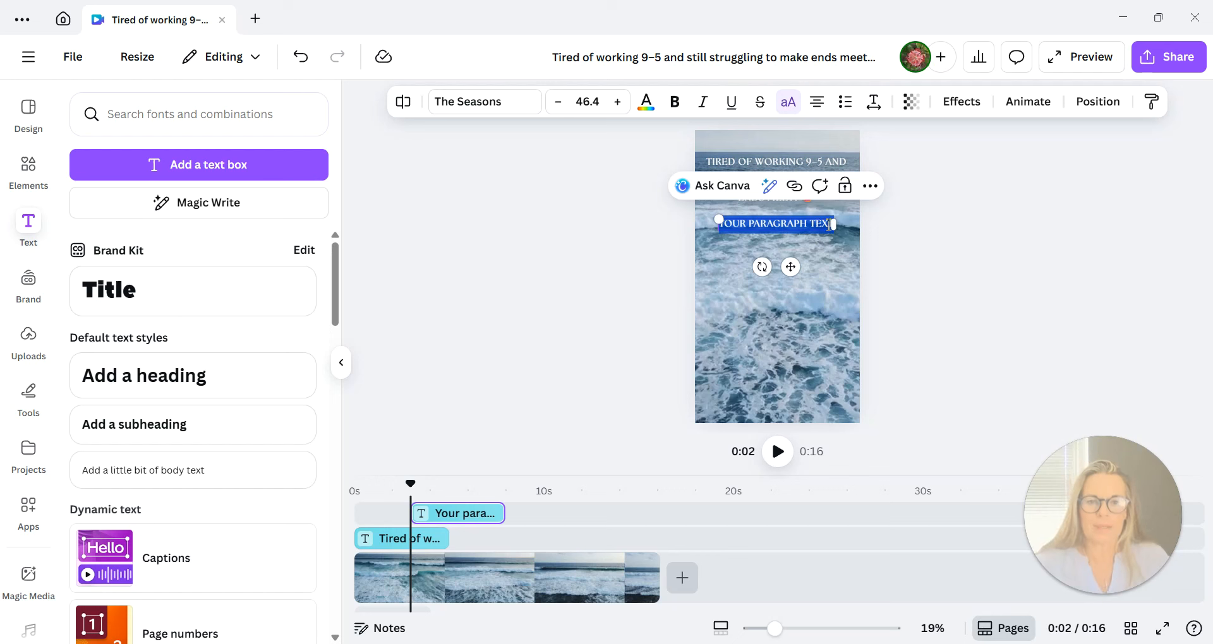
right_click(830, 225)
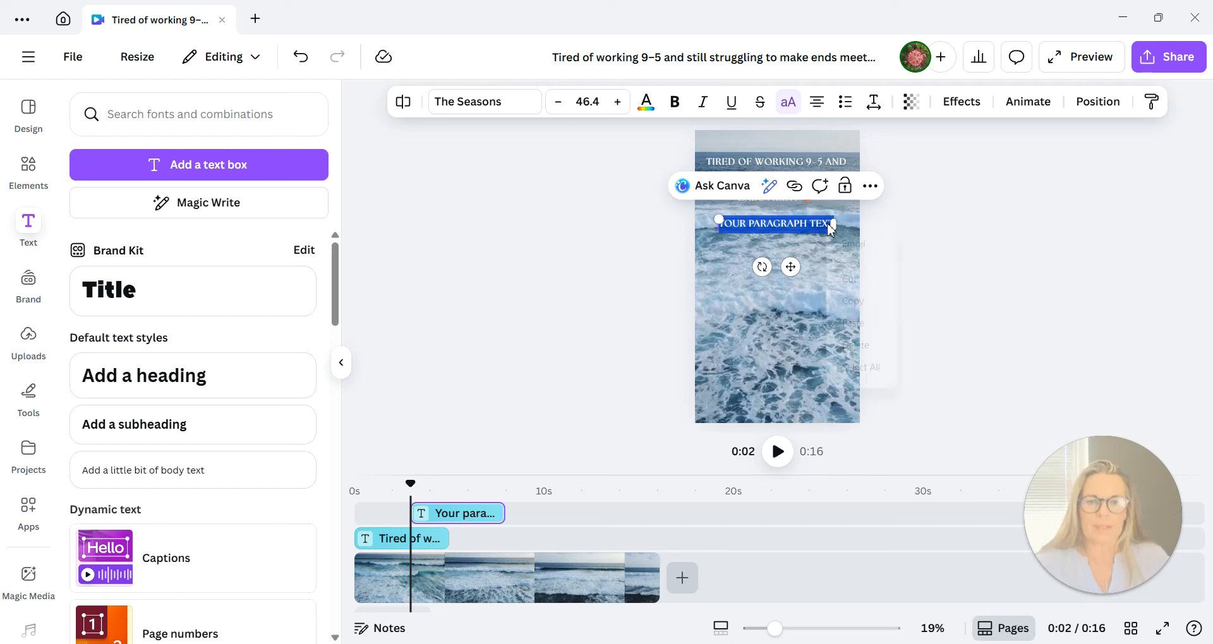
click(858, 323)
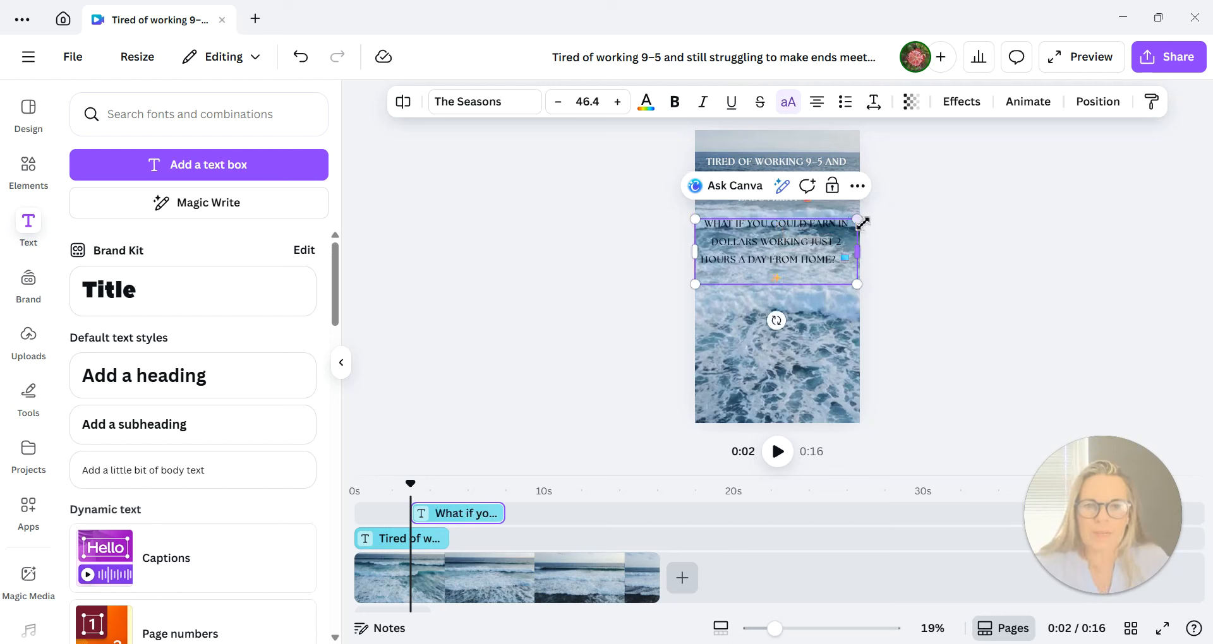
Shrink the pasted line to font size 38.6 and position it just below the heading.
drag(861, 221, 818, 318)
click(818, 317)
drag(779, 275, 803, 257)
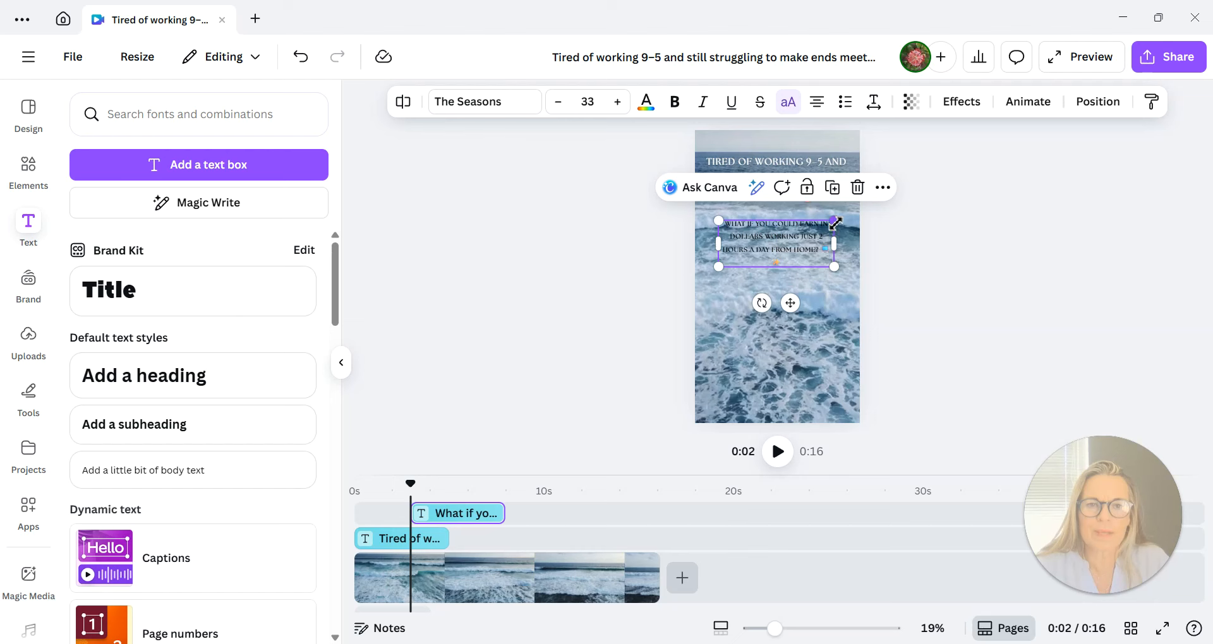
drag(835, 222, 854, 213)
click(805, 265)
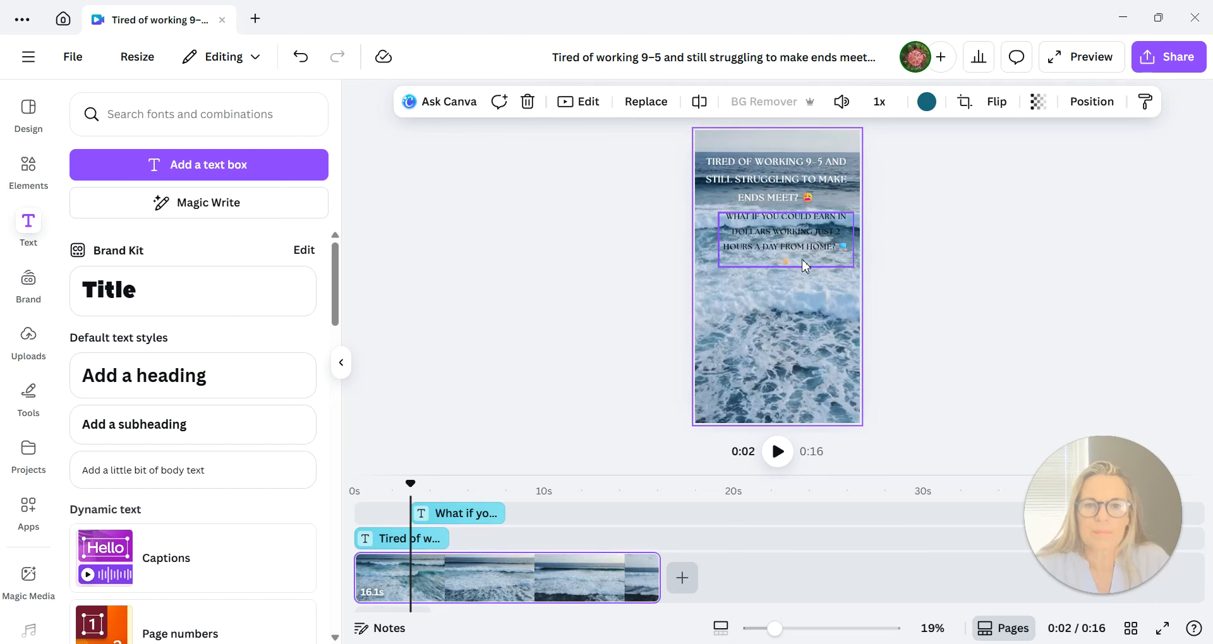
drag(806, 266, 801, 266)
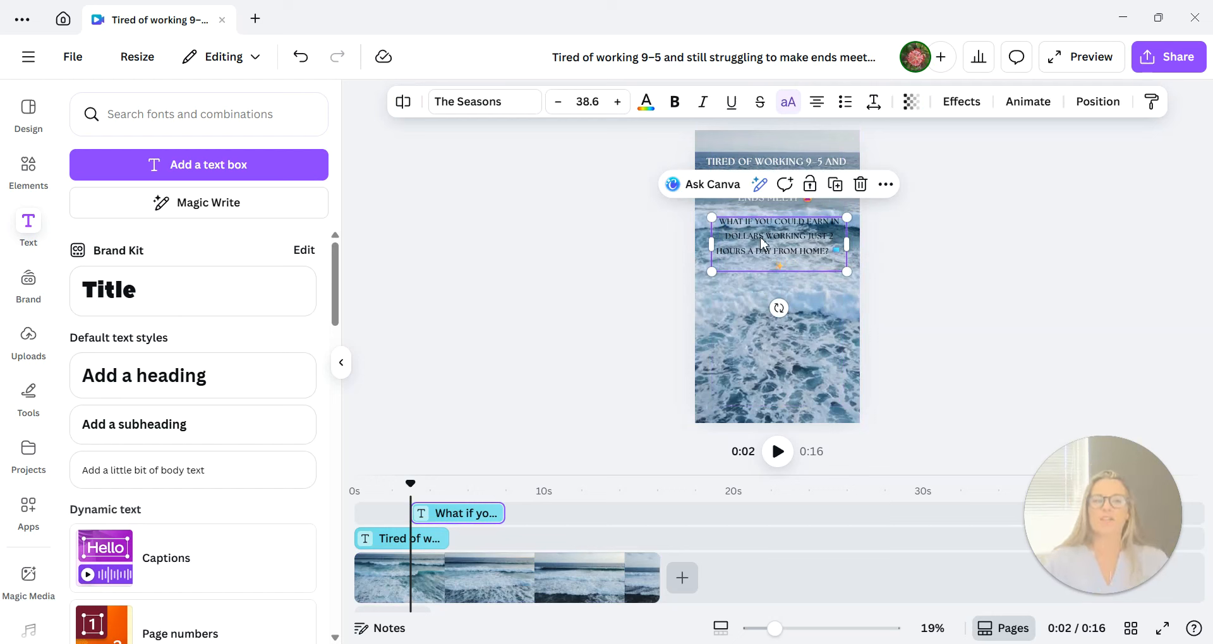
Adjust the second line's text box to font size 40.4 and centre it under the heading.
double_click(749, 222)
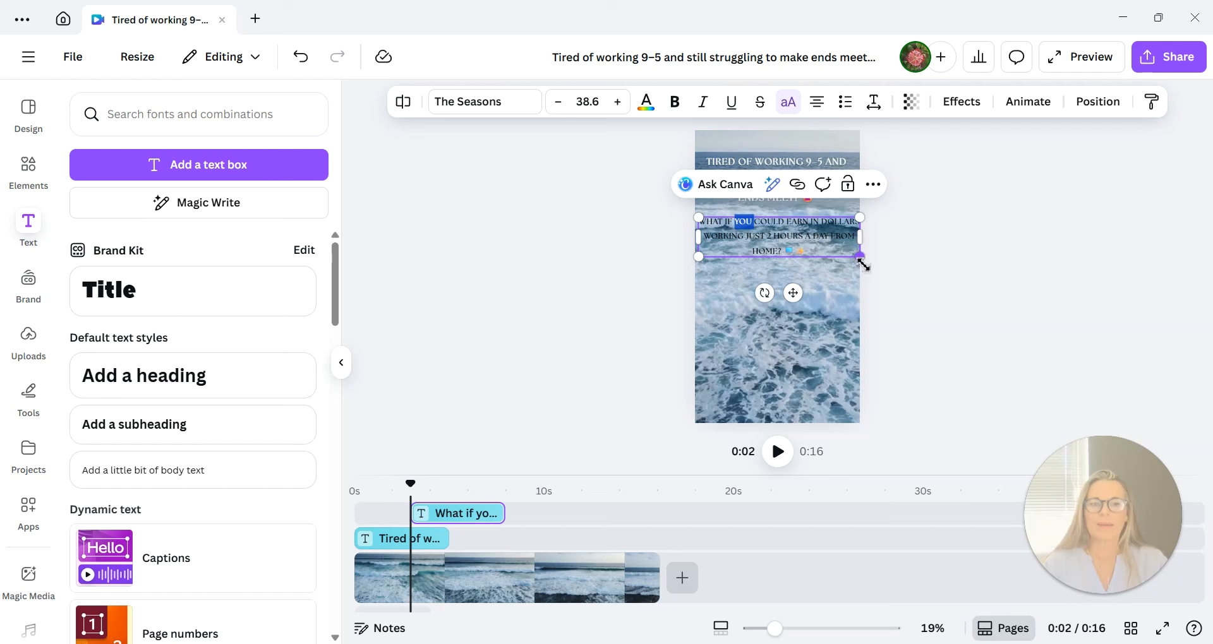
drag(863, 266, 852, 254)
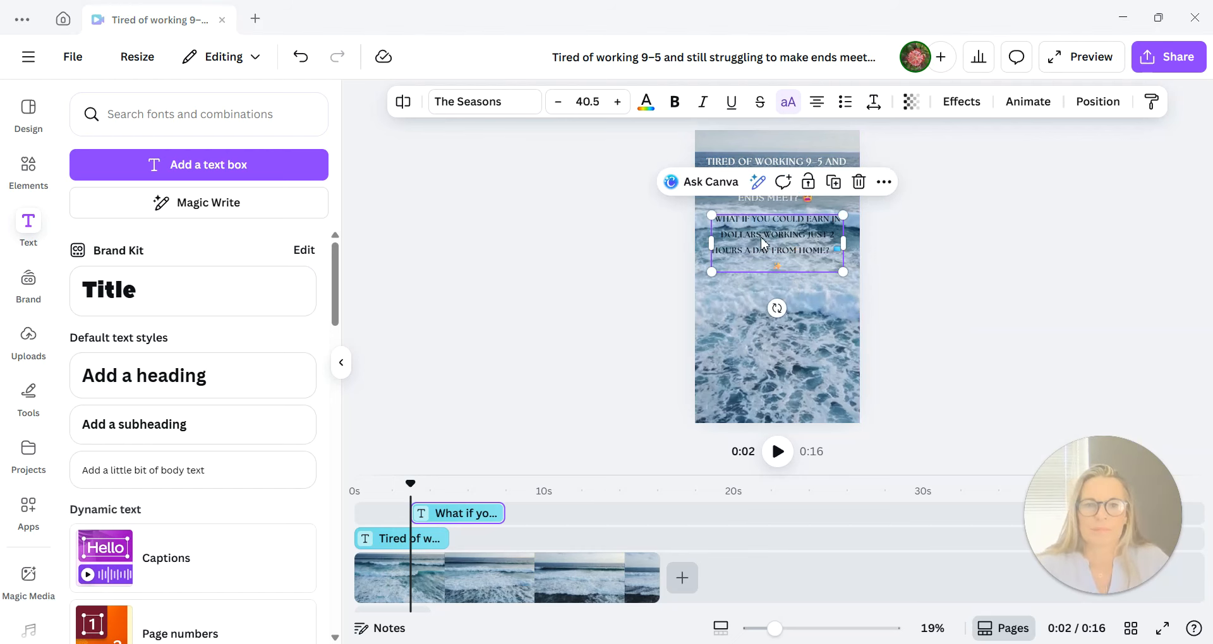
click(762, 241)
drag(713, 216, 827, 264)
double_click(745, 238)
click(721, 220)
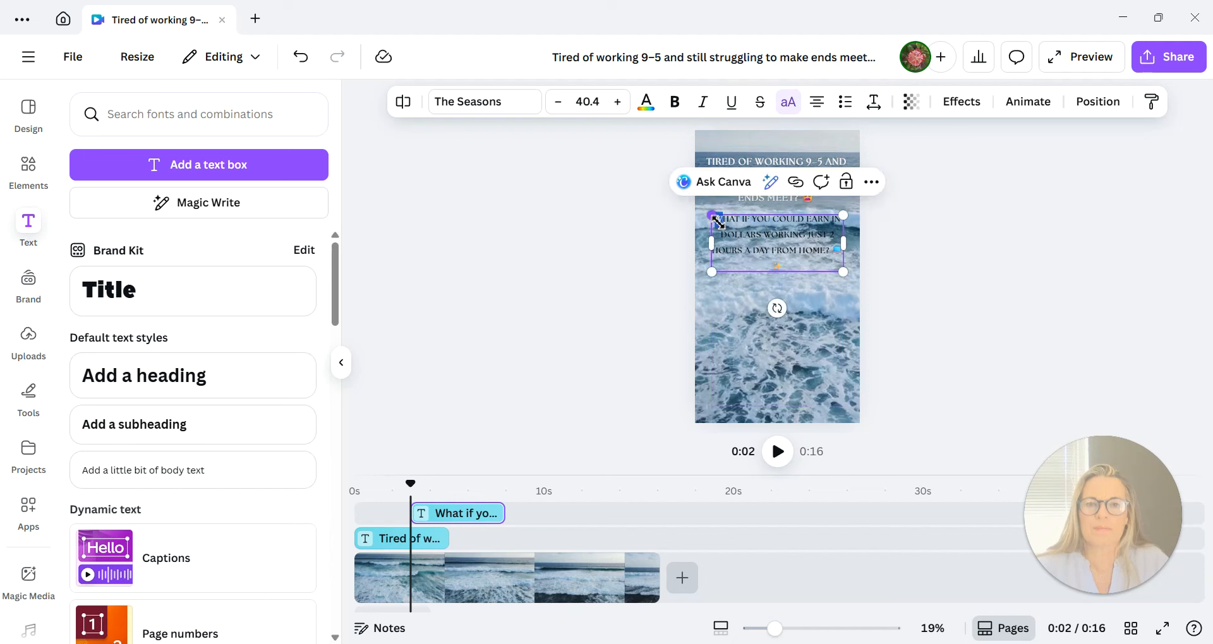
Make the whole "What if you could earn in dollars" text bold.
drag(722, 221, 839, 269)
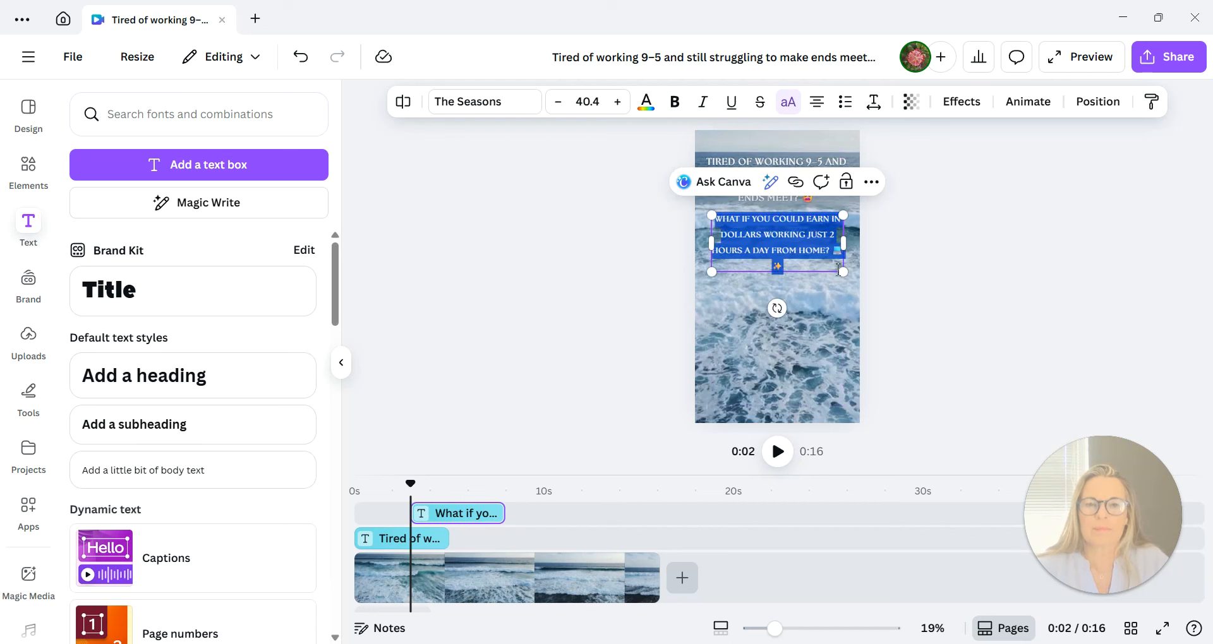
click(677, 106)
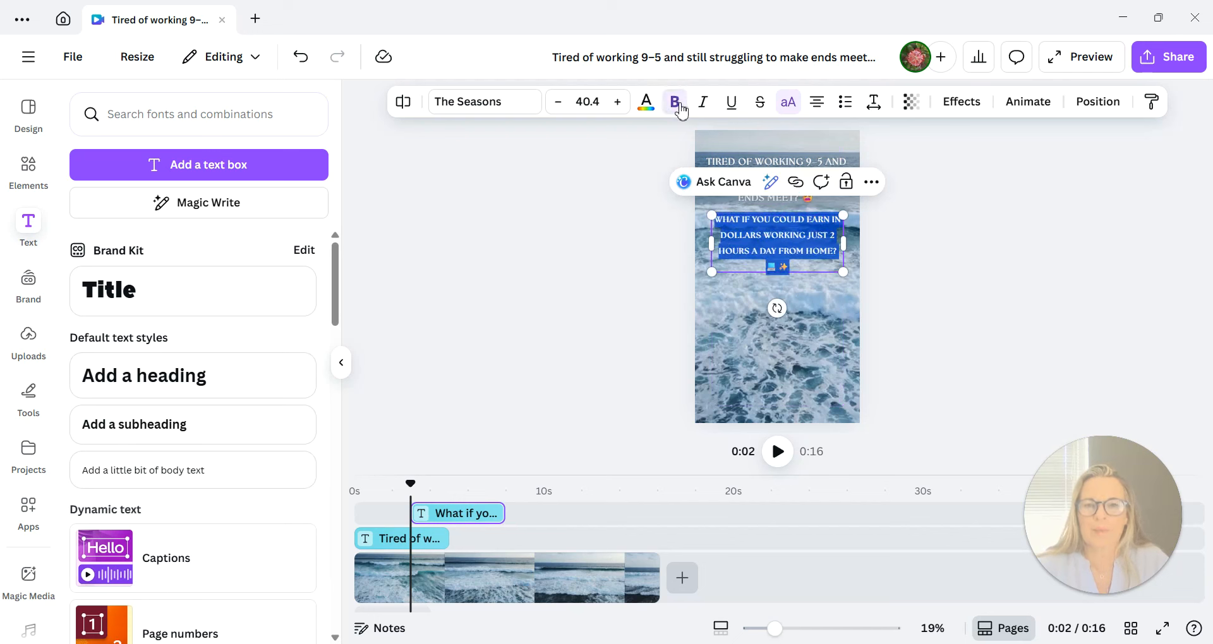
click(646, 104)
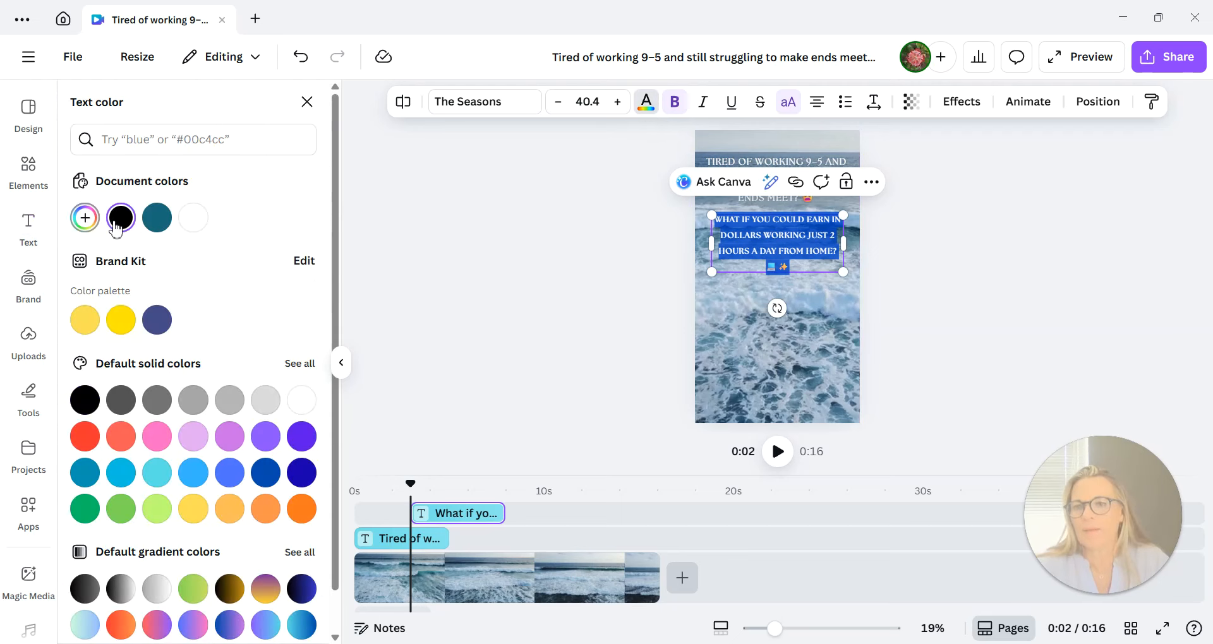
click(670, 276)
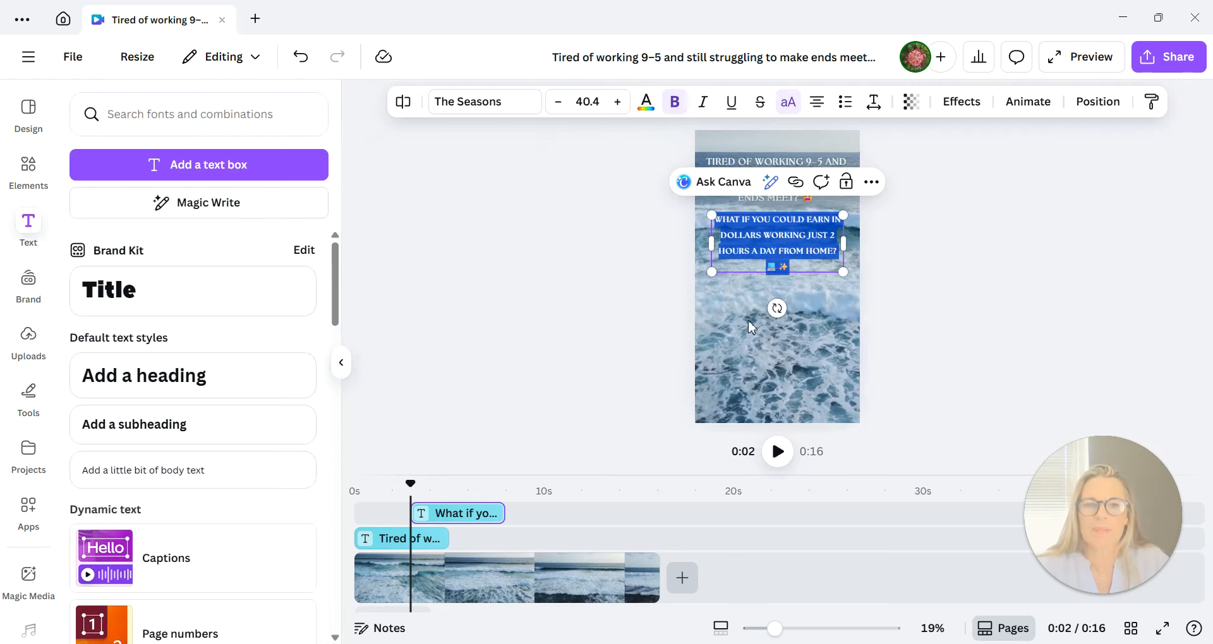
Enlarge the bold second line to font size 42.8.
click(794, 299)
click(795, 300)
click(727, 227)
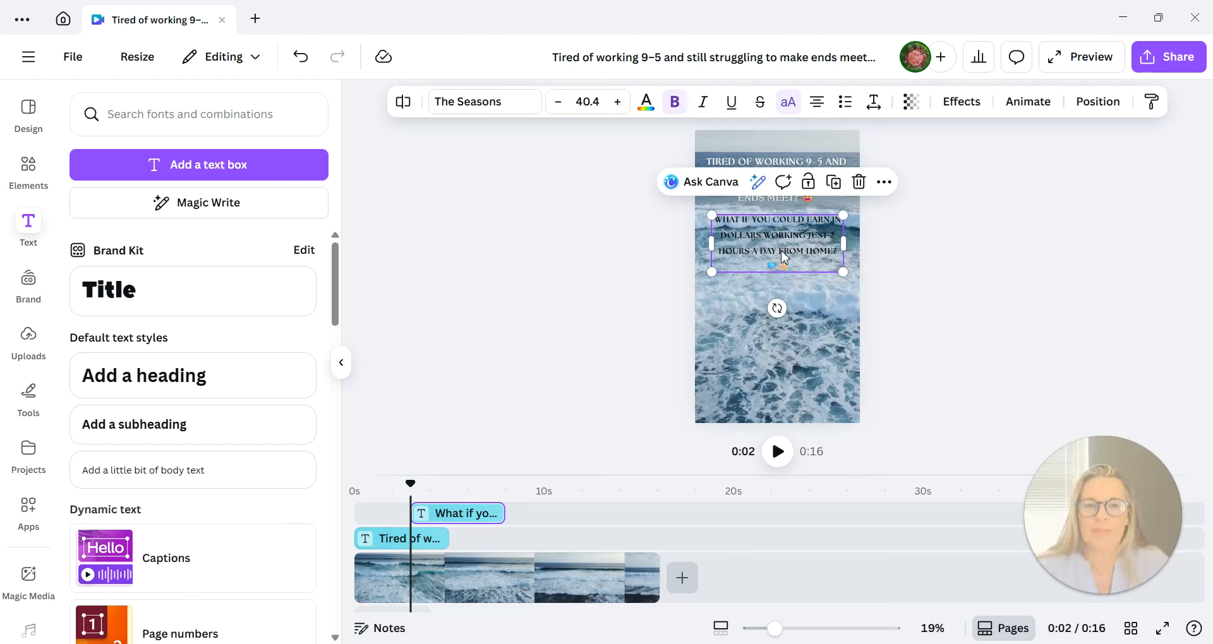
drag(714, 220, 836, 263)
Change the font of the "What if you could earn in dollars" text to Prachason Neue.
double_click(736, 232)
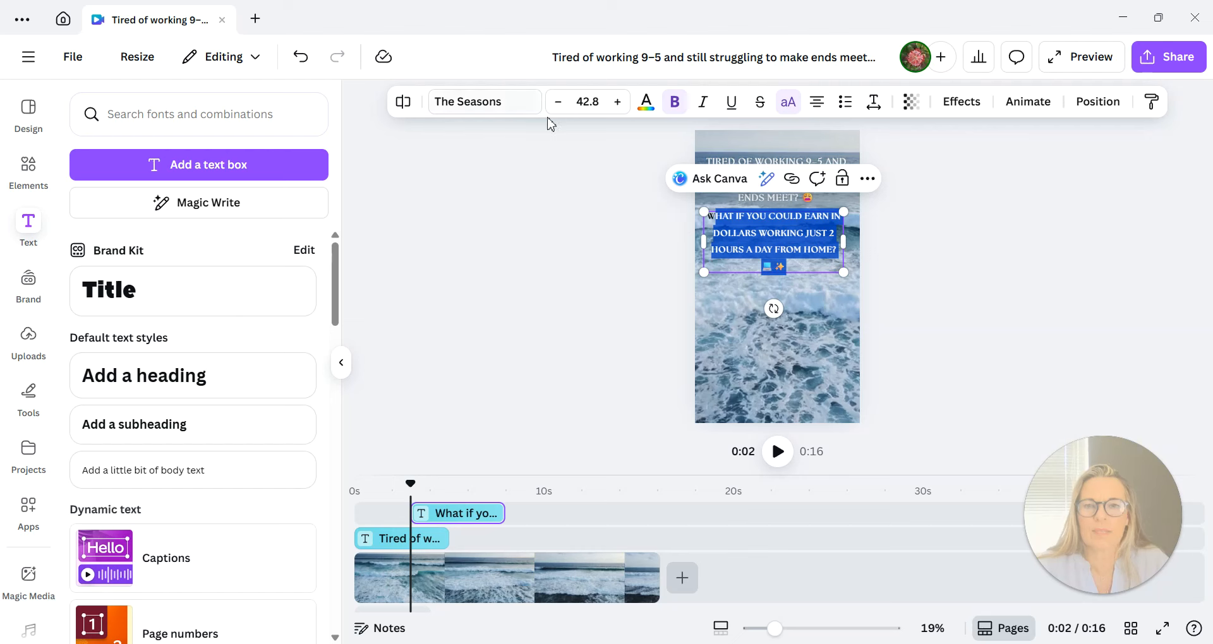
click(487, 101)
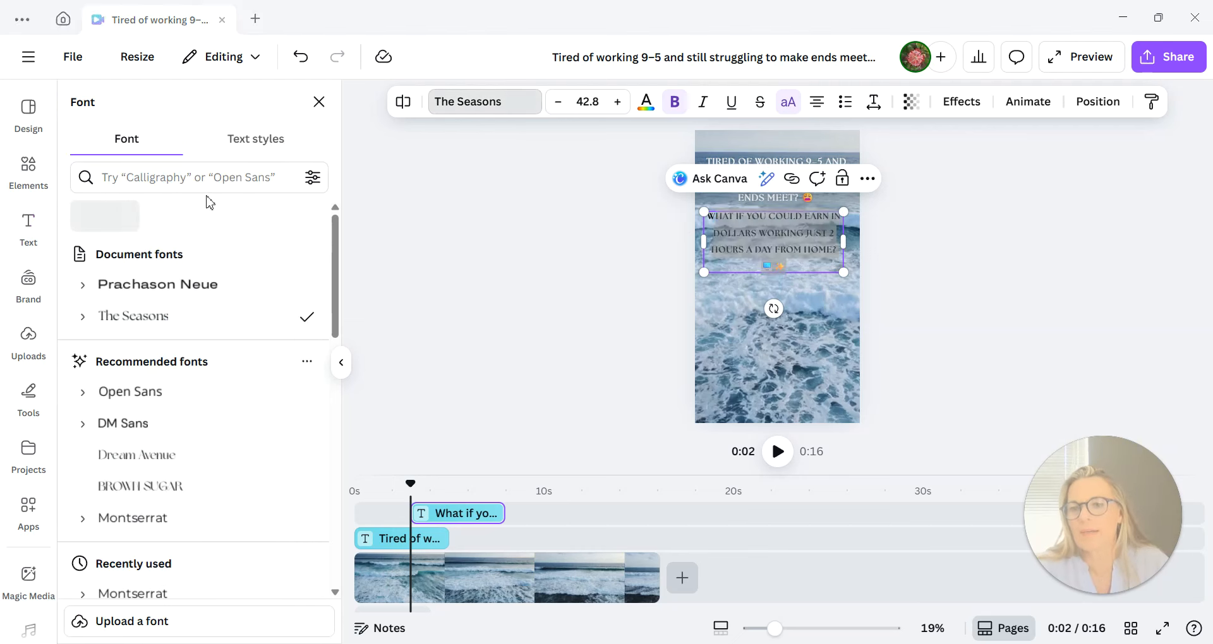
scroll(261, 475, down, 6)
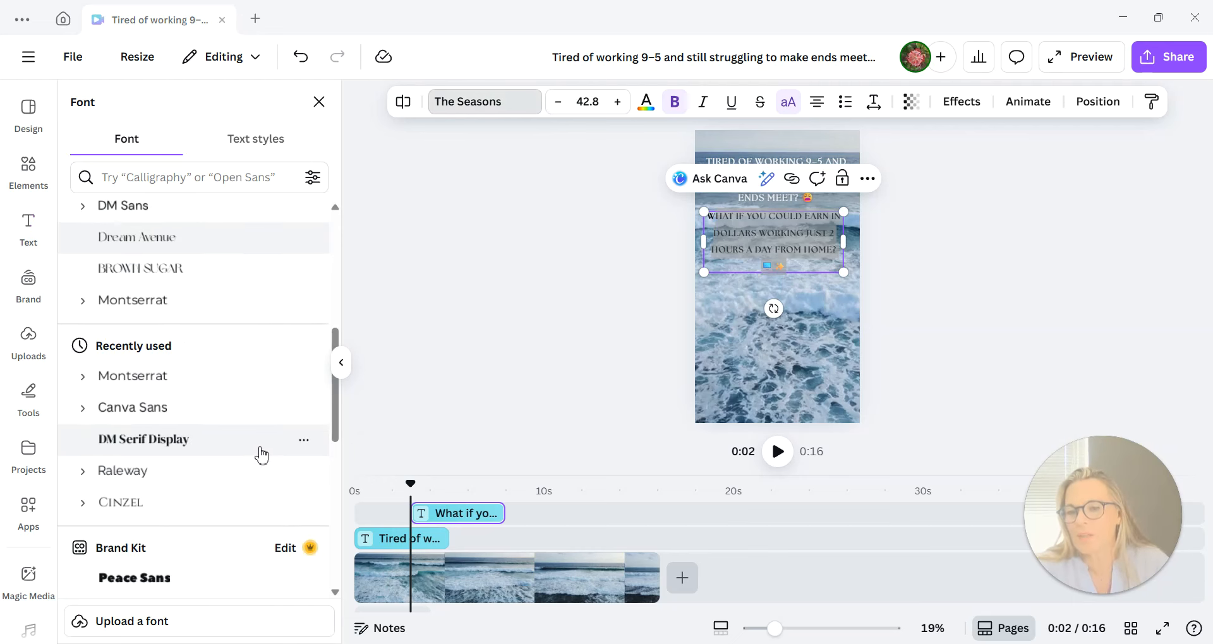
scroll(196, 373, up, 6)
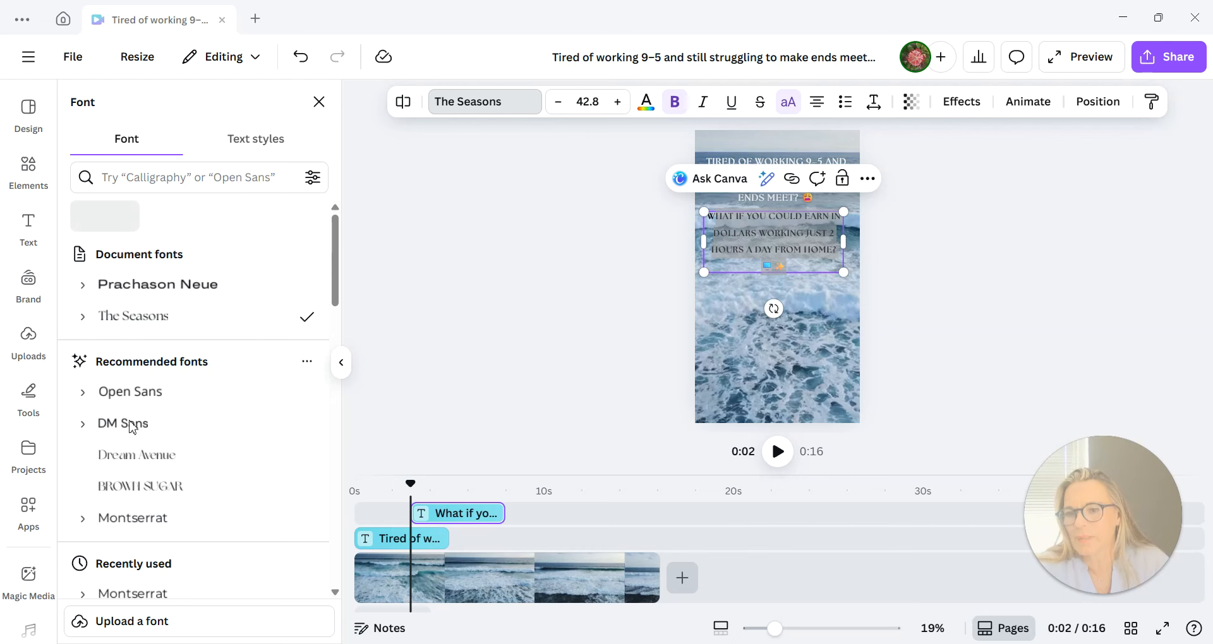
click(111, 293)
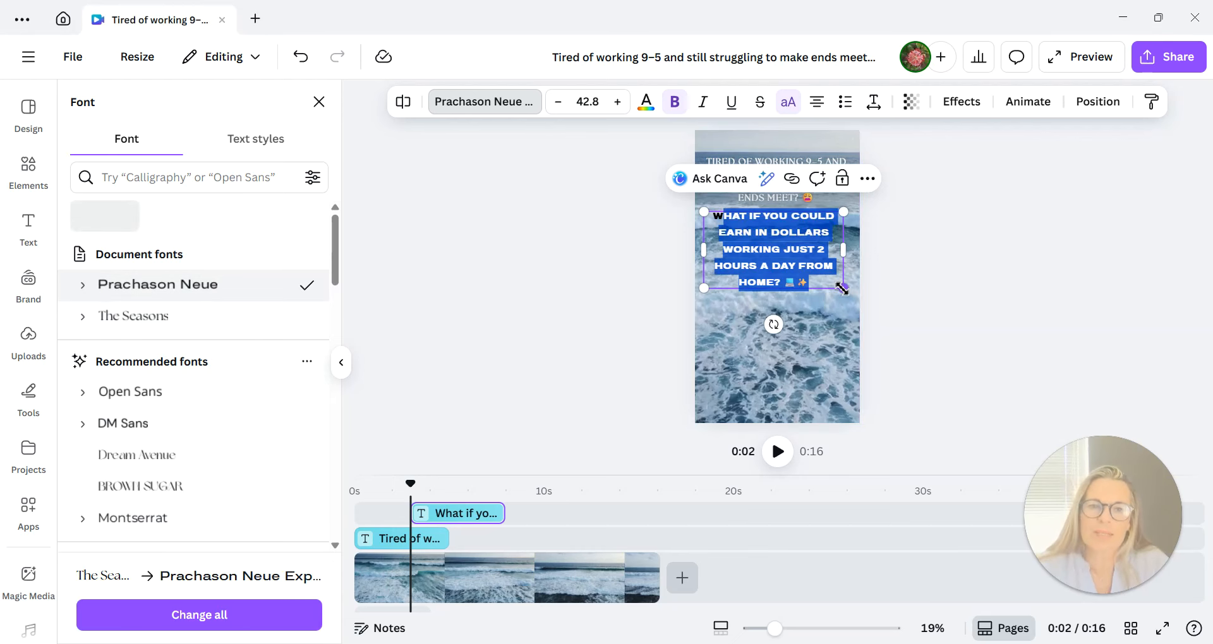
Shrink the "What if you could earn in dollars" text to font size 36.3 so it wraps onto four lines.
drag(844, 291, 836, 252)
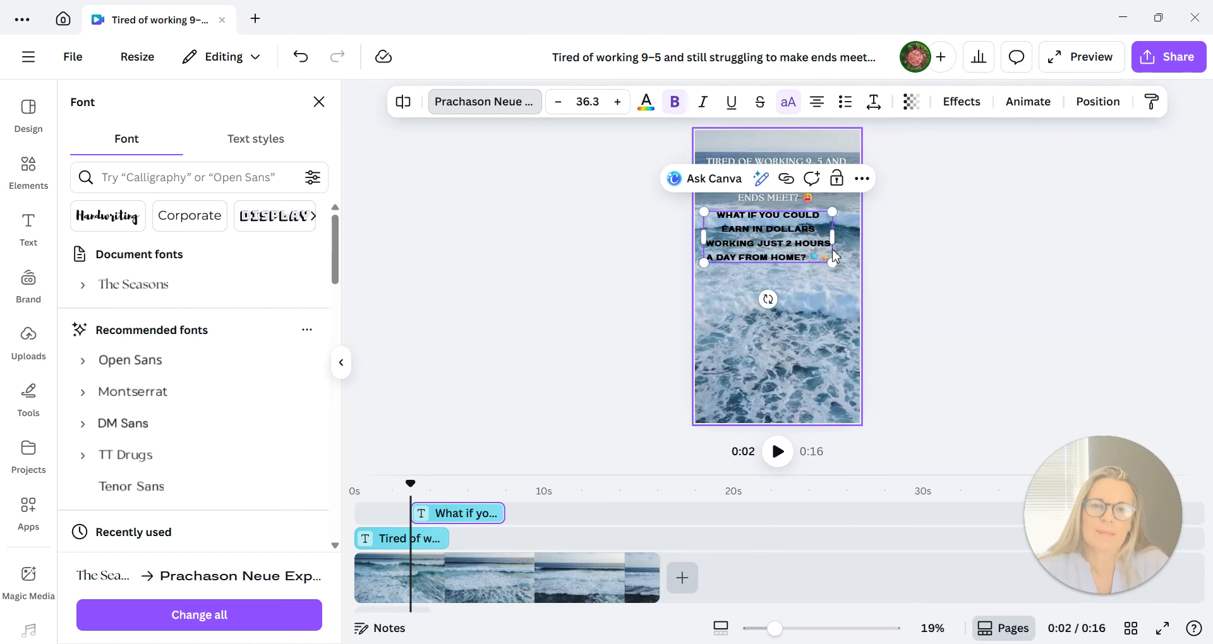
click(766, 296)
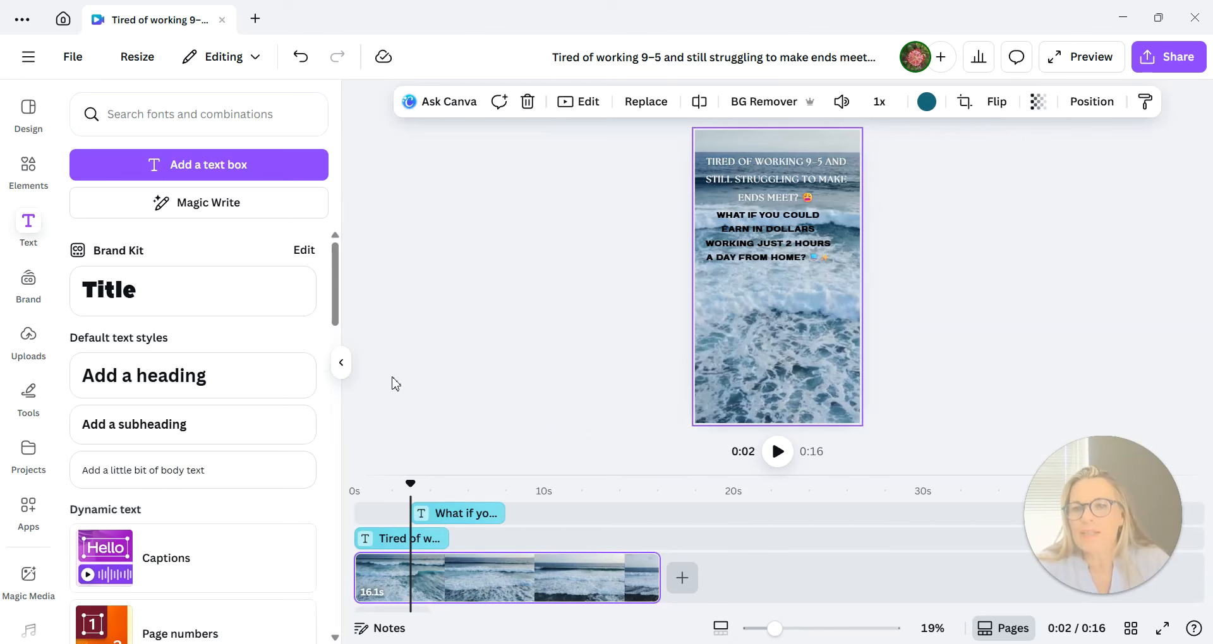
click(763, 231)
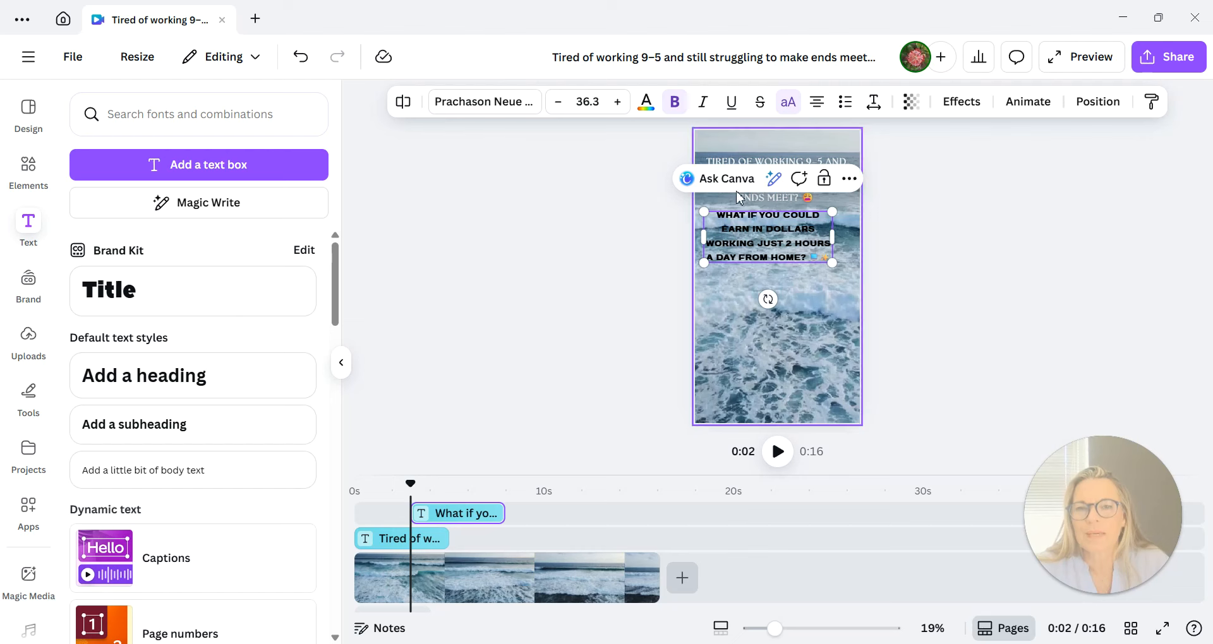
click(818, 338)
Format the "Tired of working 9–5" heading in bold Prachason Neue with black text.
click(718, 163)
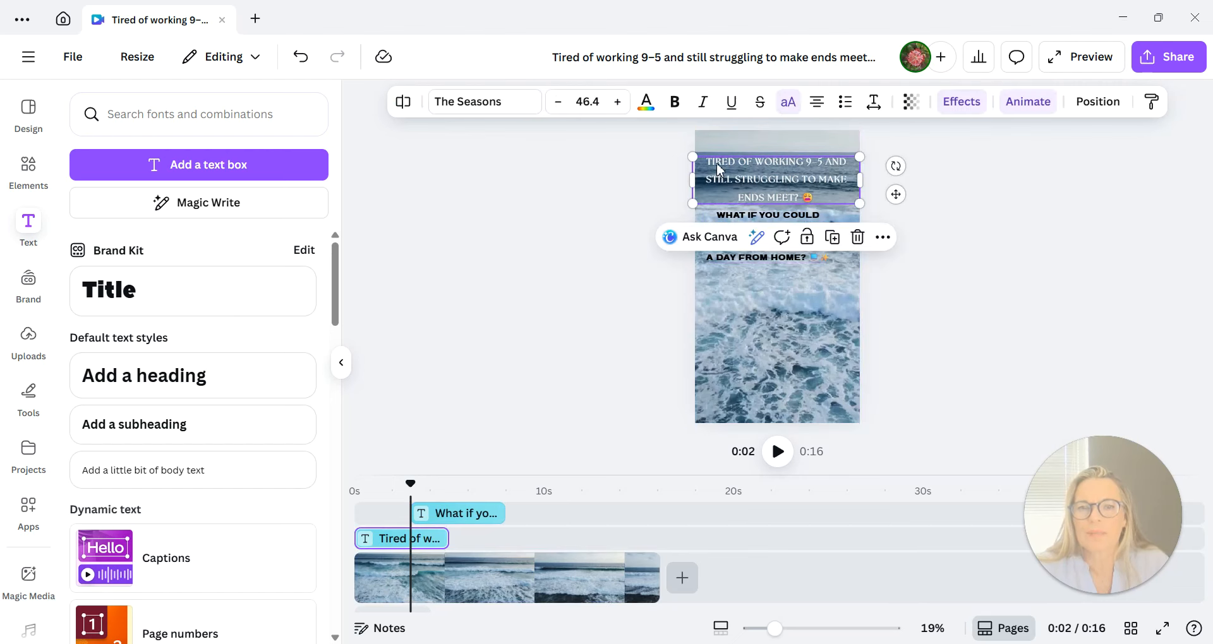
click(717, 163)
drag(709, 161, 860, 203)
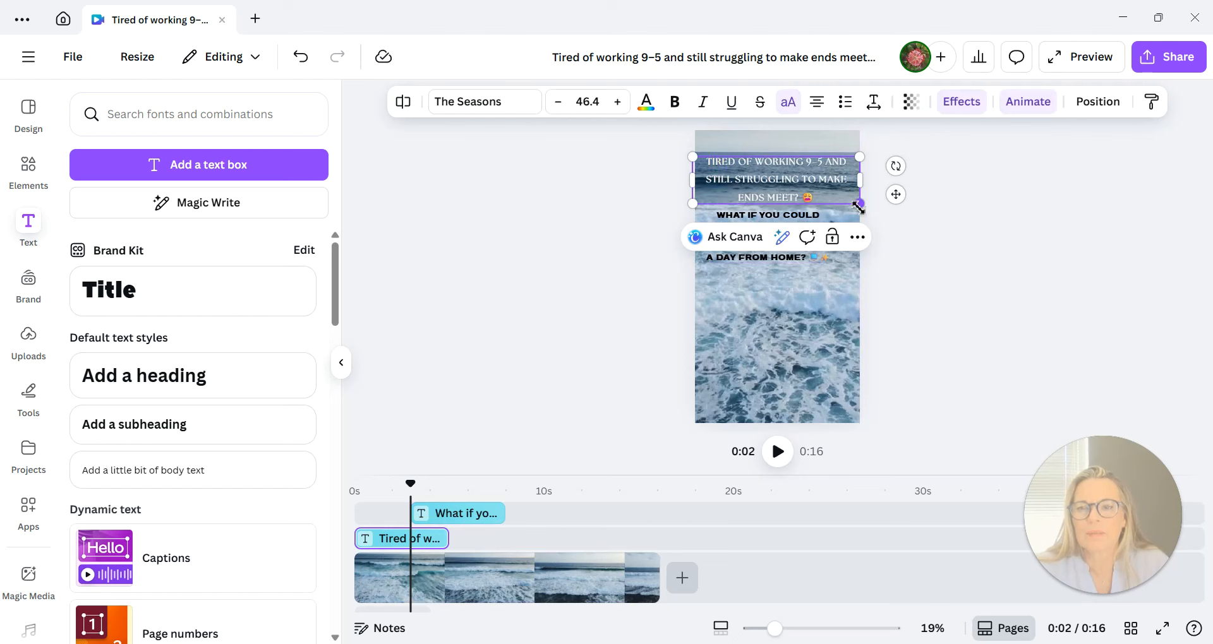
click(512, 106)
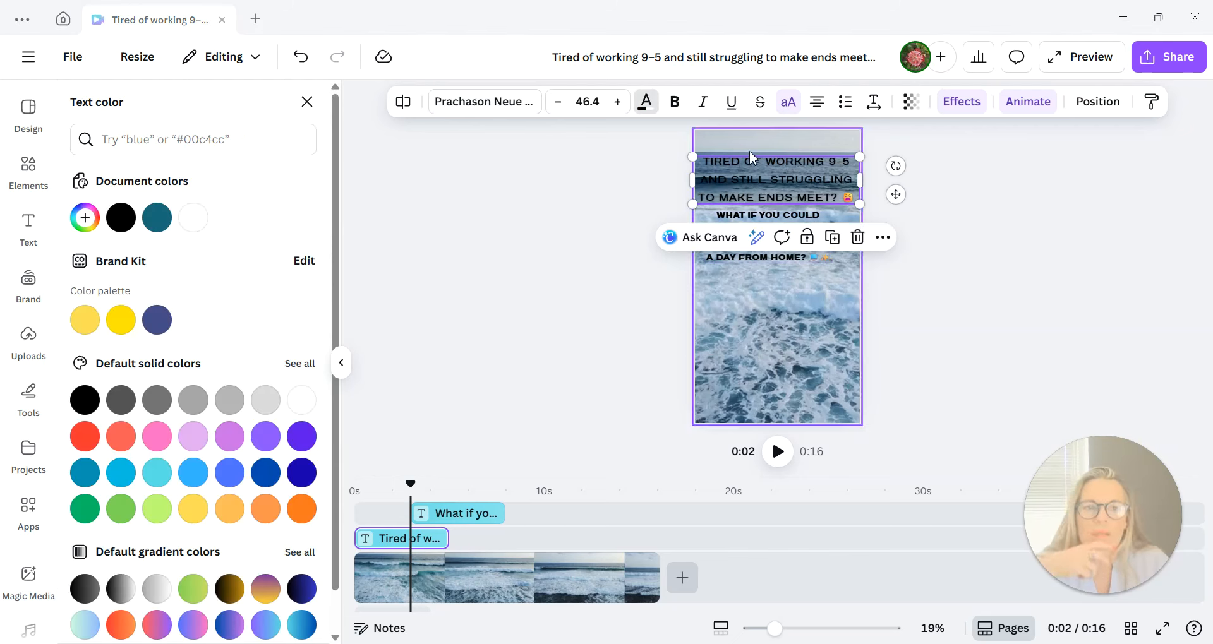
double_click(711, 166)
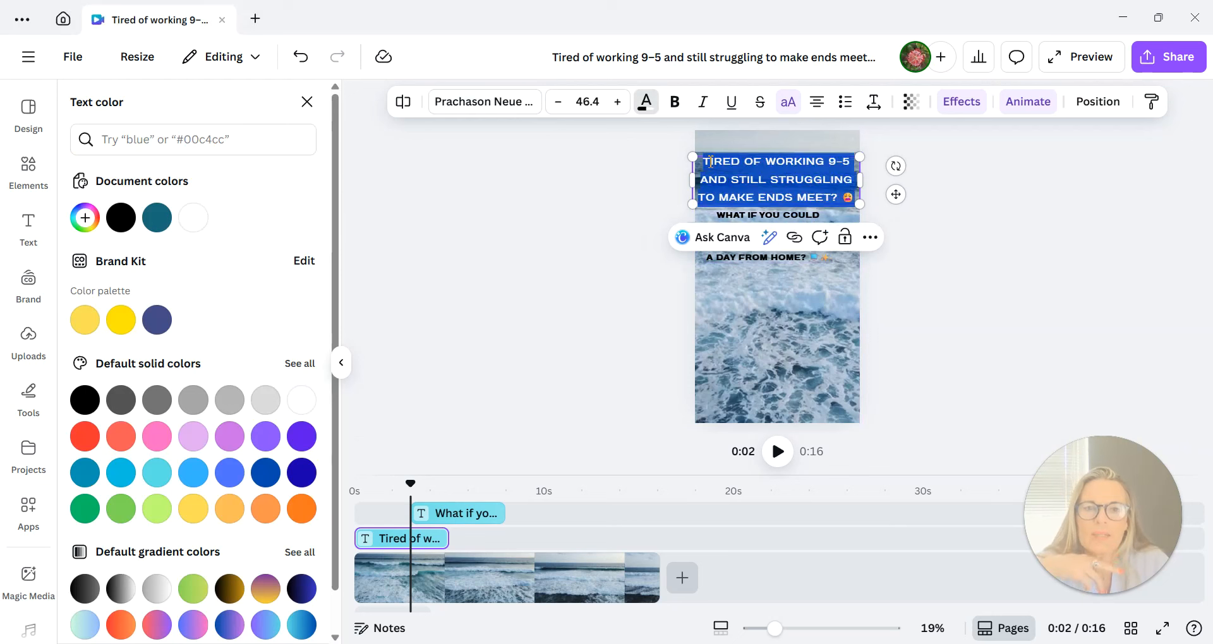
click(674, 101)
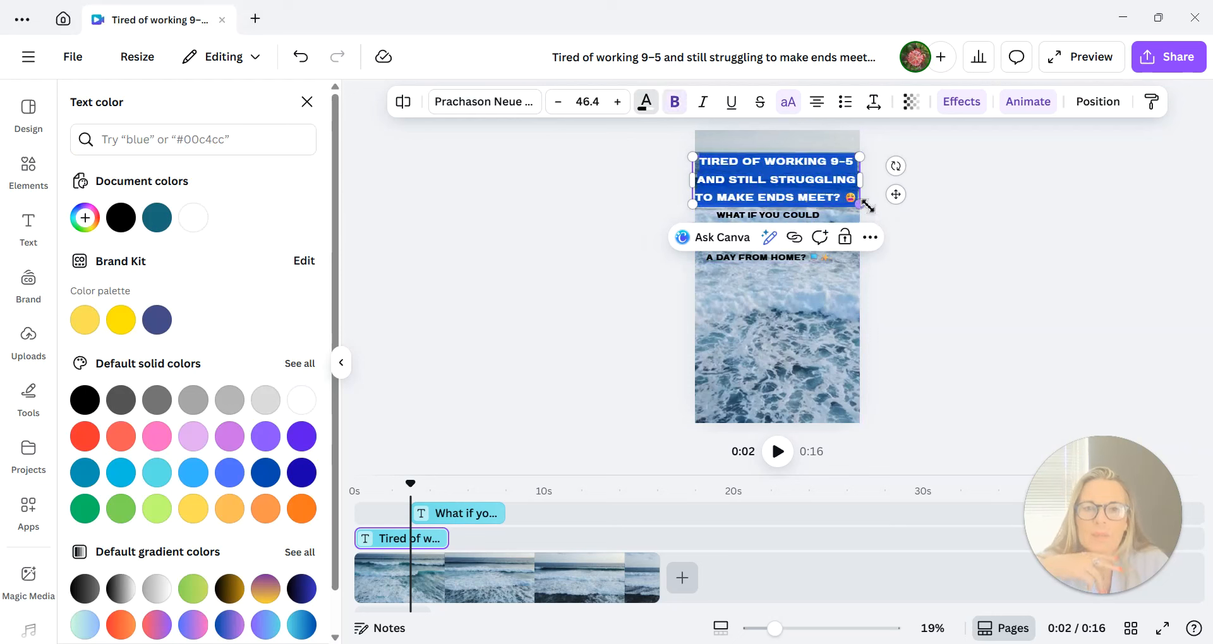
Shrink the heading to font size 41.8 and centre it across the width of the video.
drag(862, 205, 843, 200)
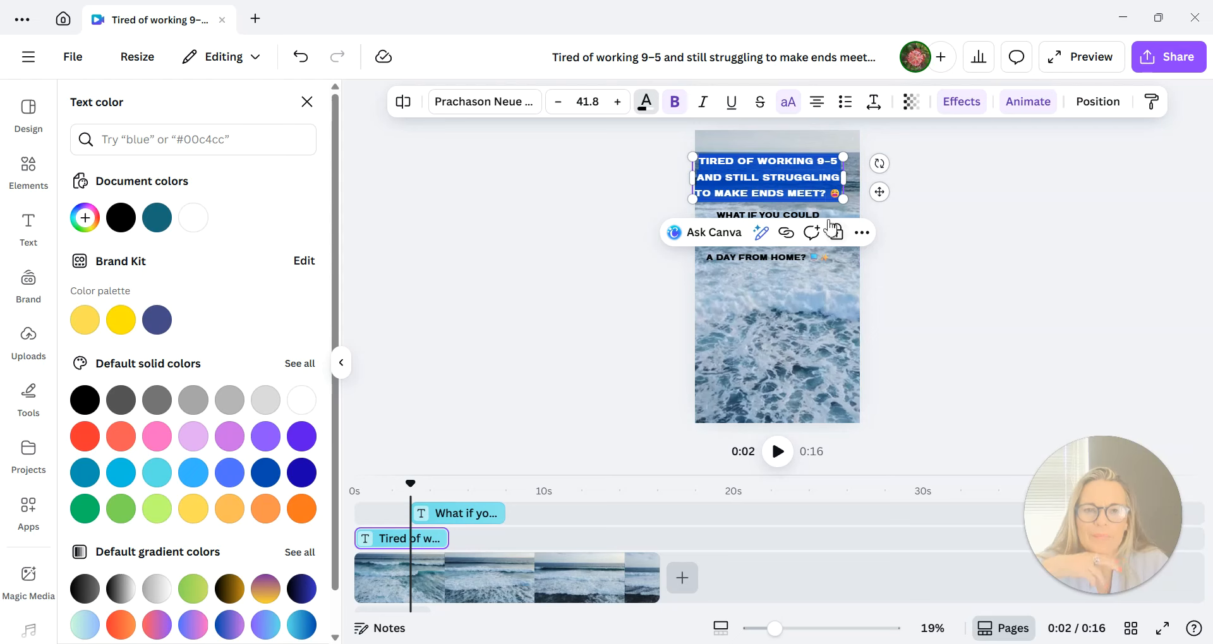
click(797, 313)
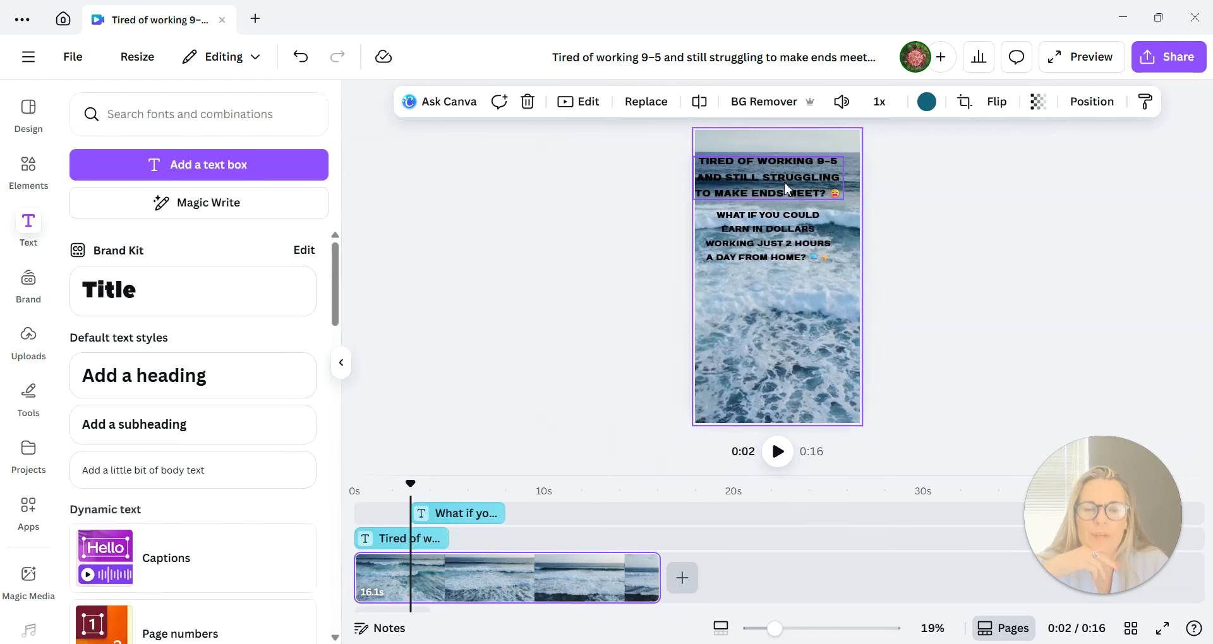
drag(799, 183, 797, 184)
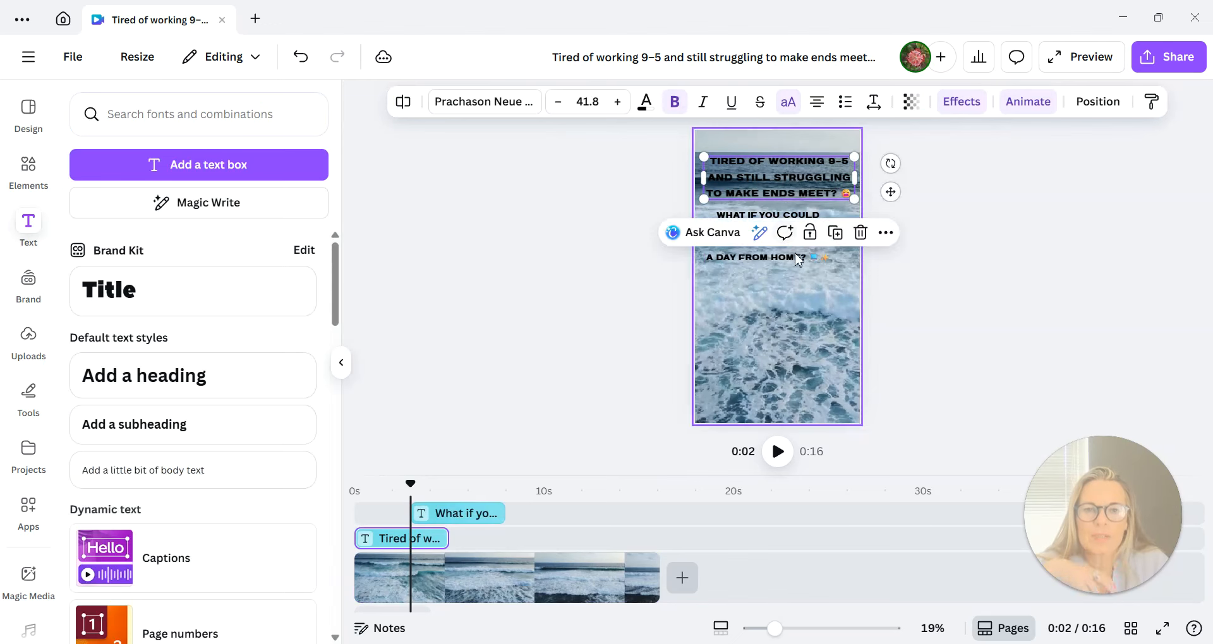
Duplicate the "What if you could earn in dollars" text and place the copy directly below the original.
click(796, 256)
click(798, 256)
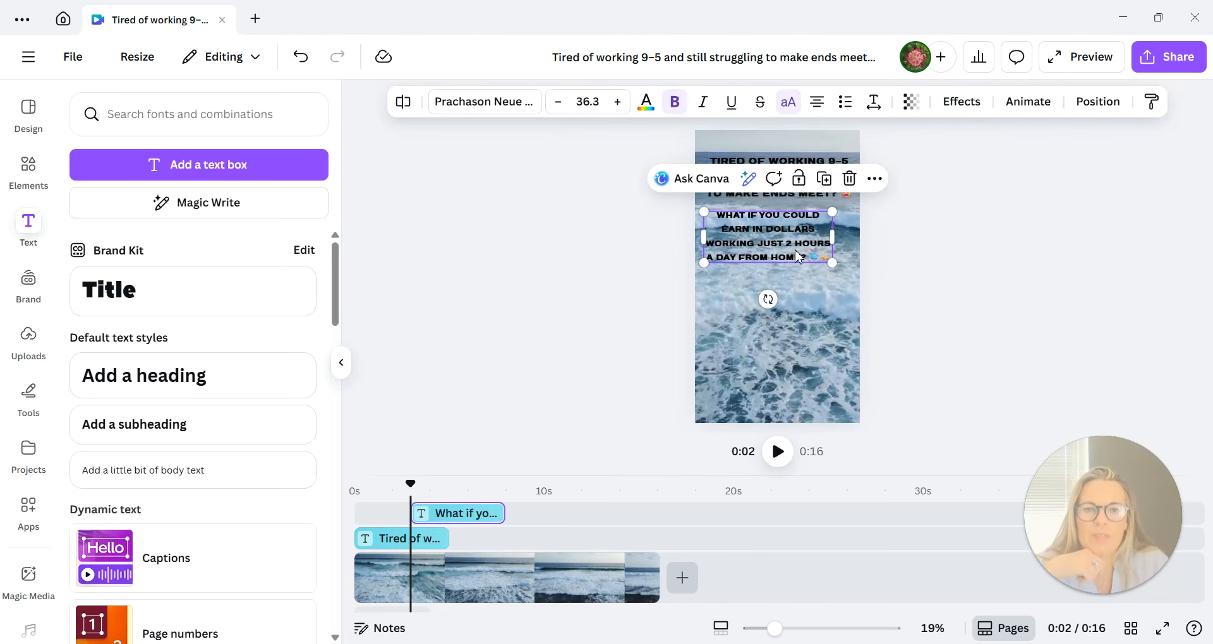
click(825, 180)
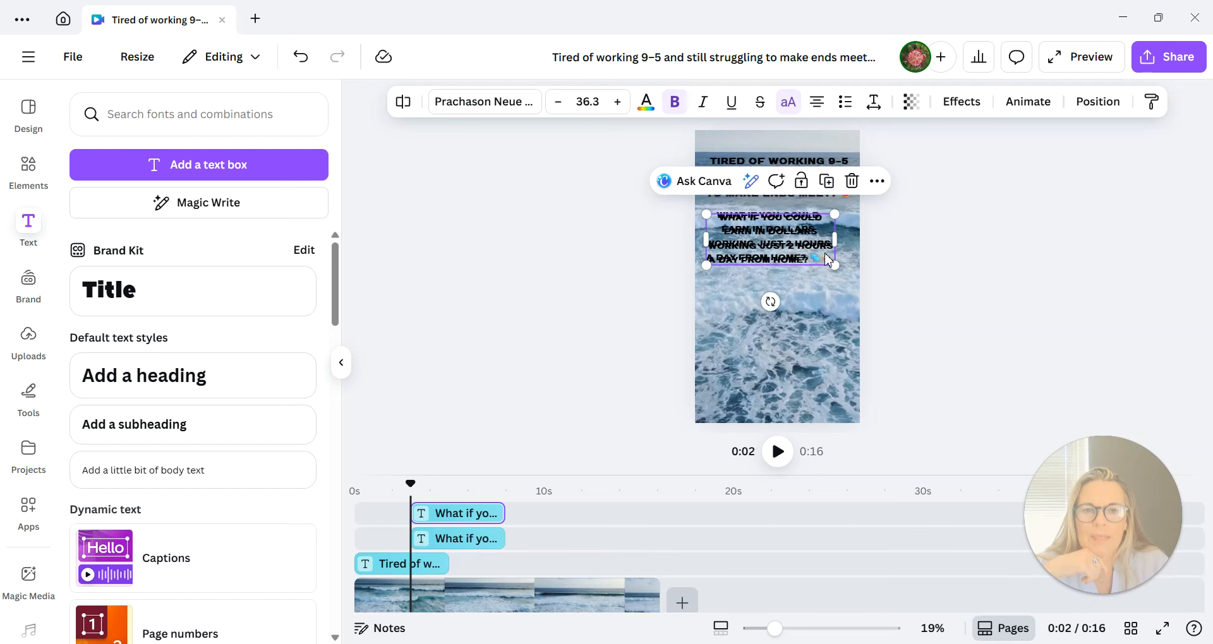
drag(825, 272, 831, 317)
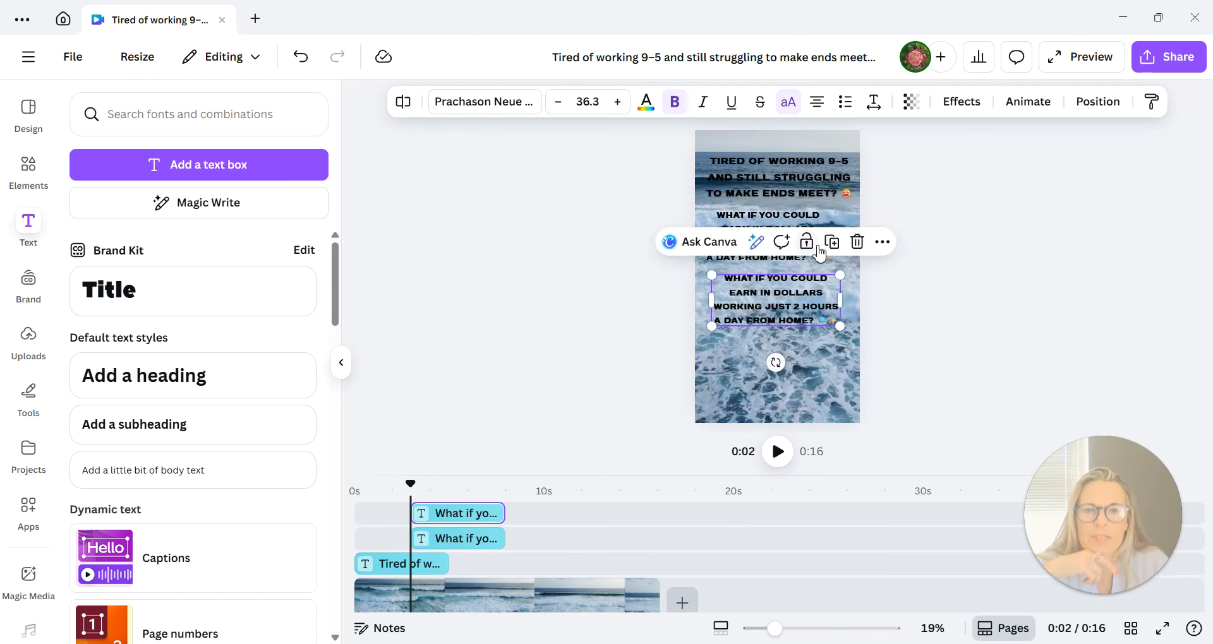
Replace the copy's wording with the copied line "No tech skills. No selling to friends. No chasing clients.".
click(896, 311)
click(776, 314)
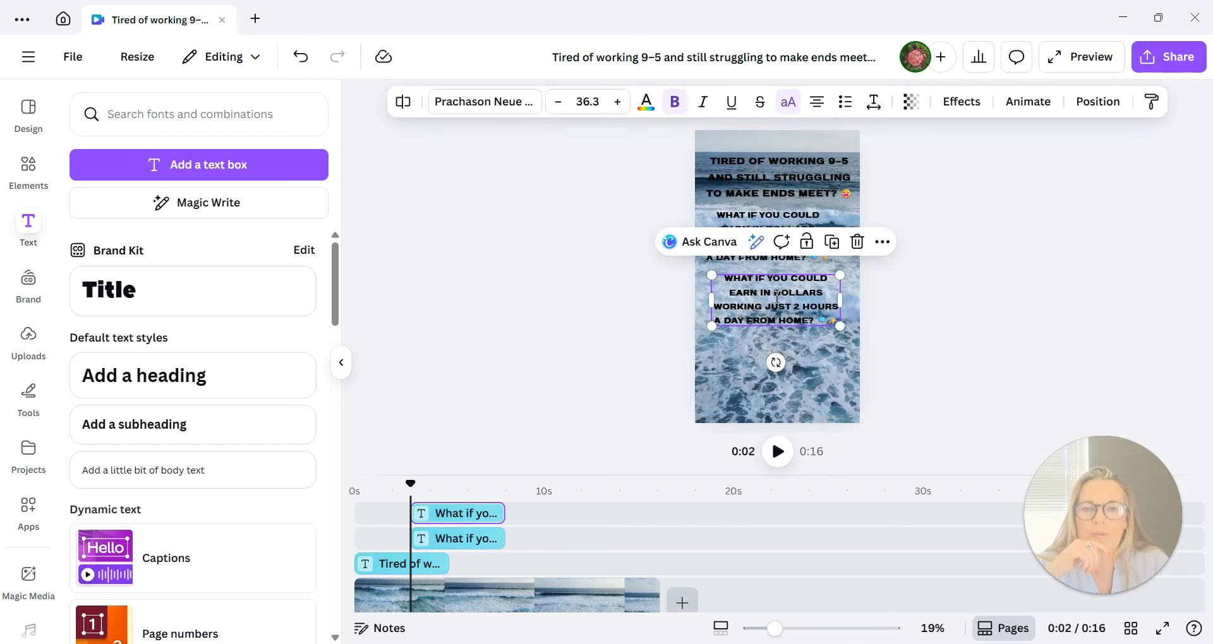
click(776, 292)
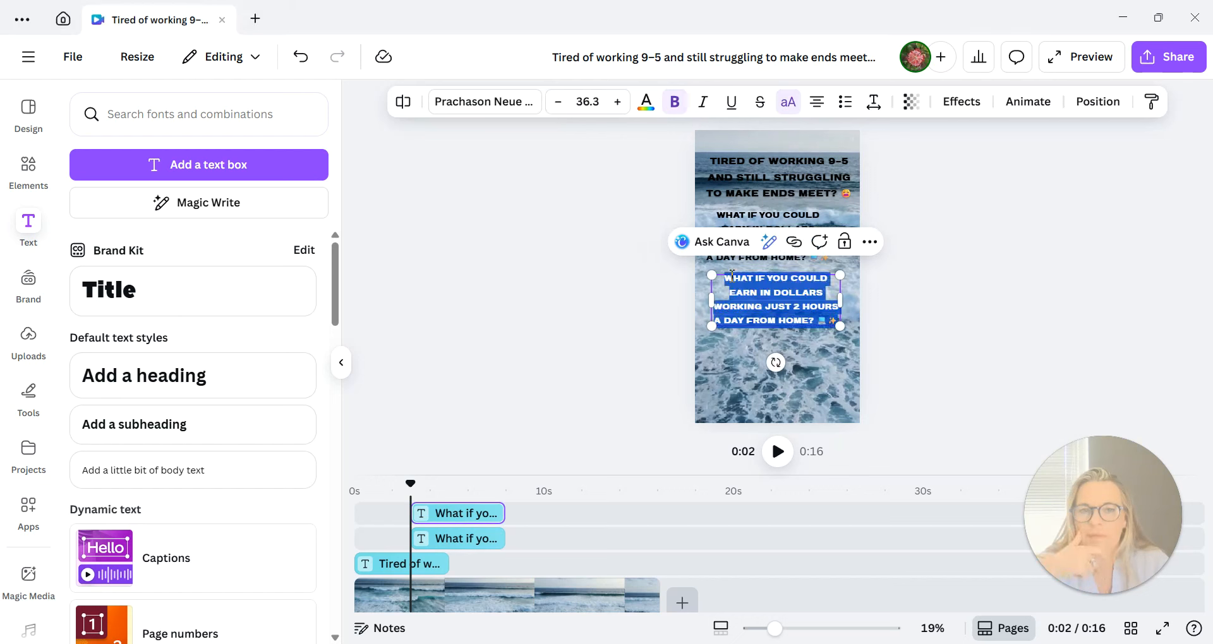
click(731, 276)
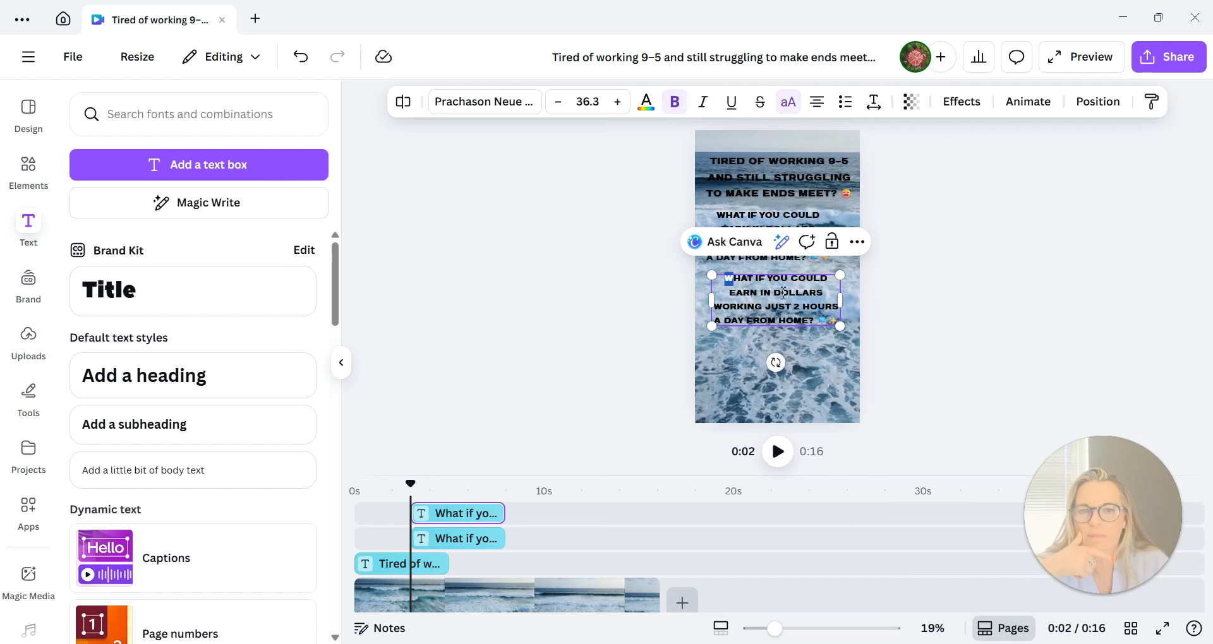
drag(783, 293, 825, 335)
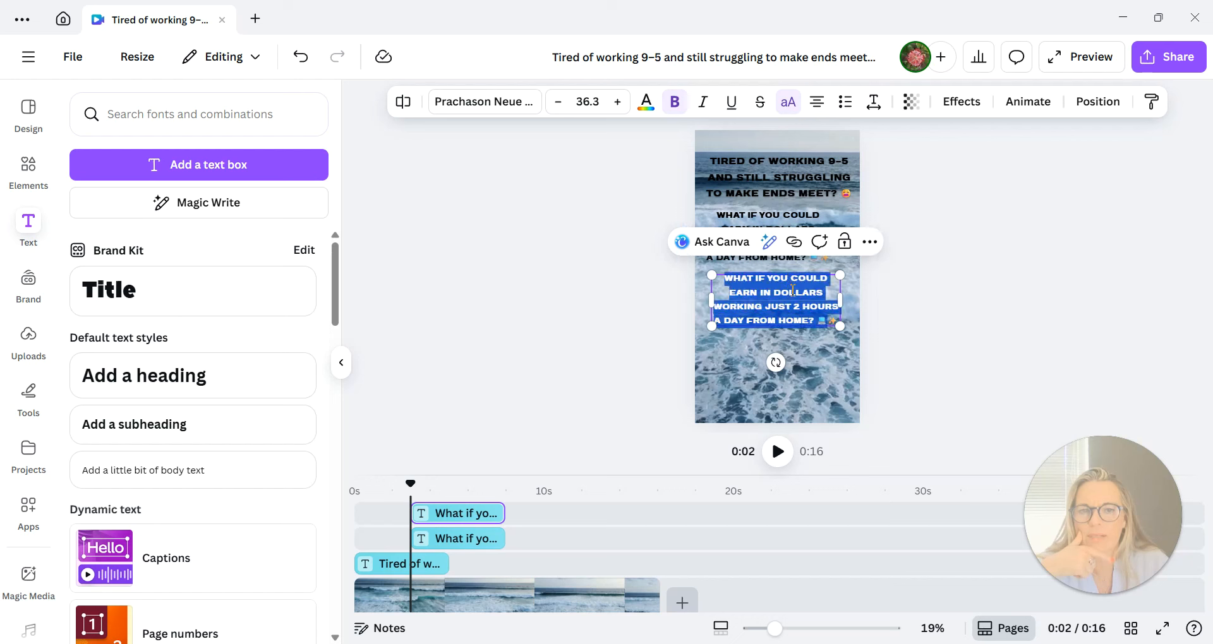
right_click(792, 291)
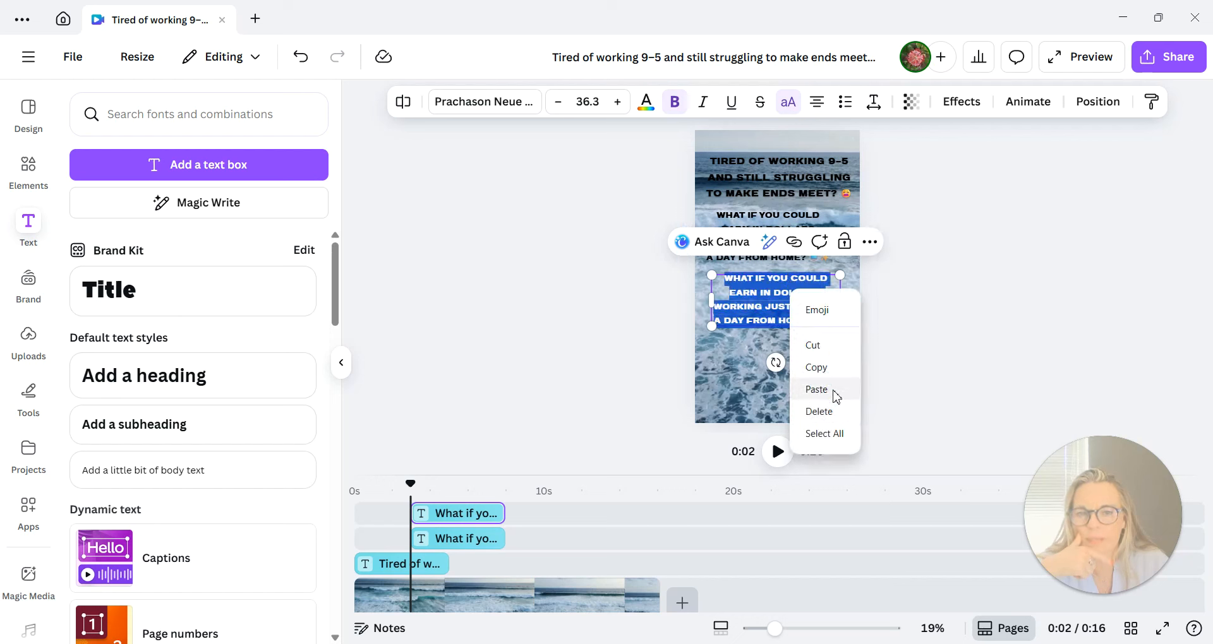
click(816, 390)
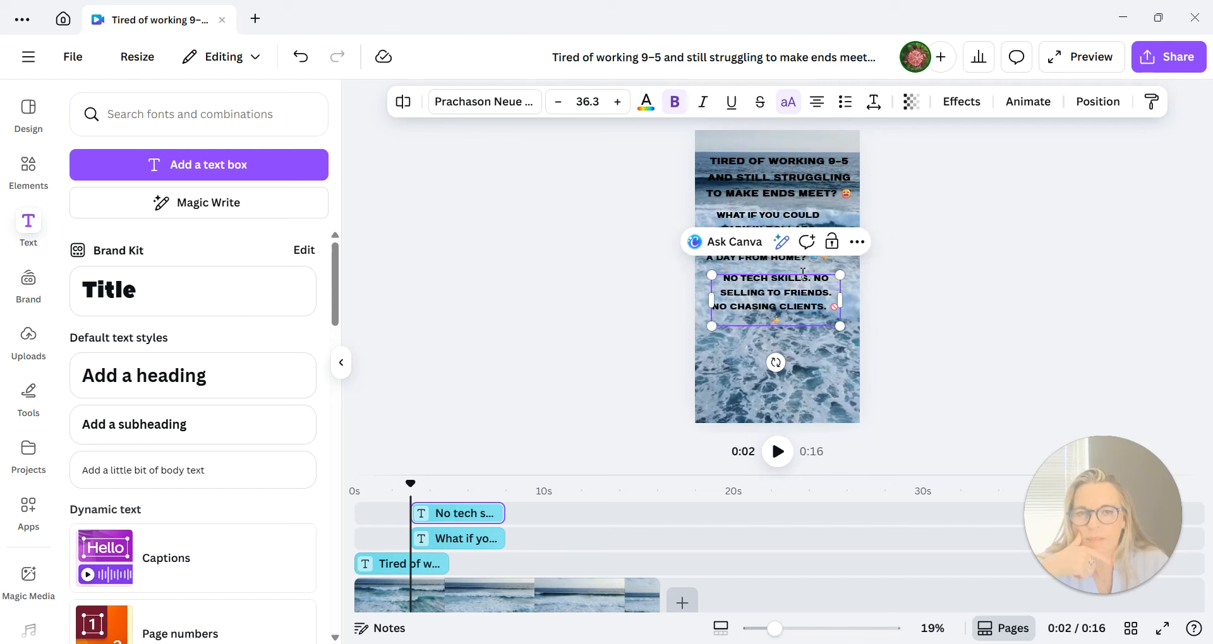
click(823, 336)
Duplicate the "No tech skills" text twice and spread the copies over the lower part of the video.
click(823, 307)
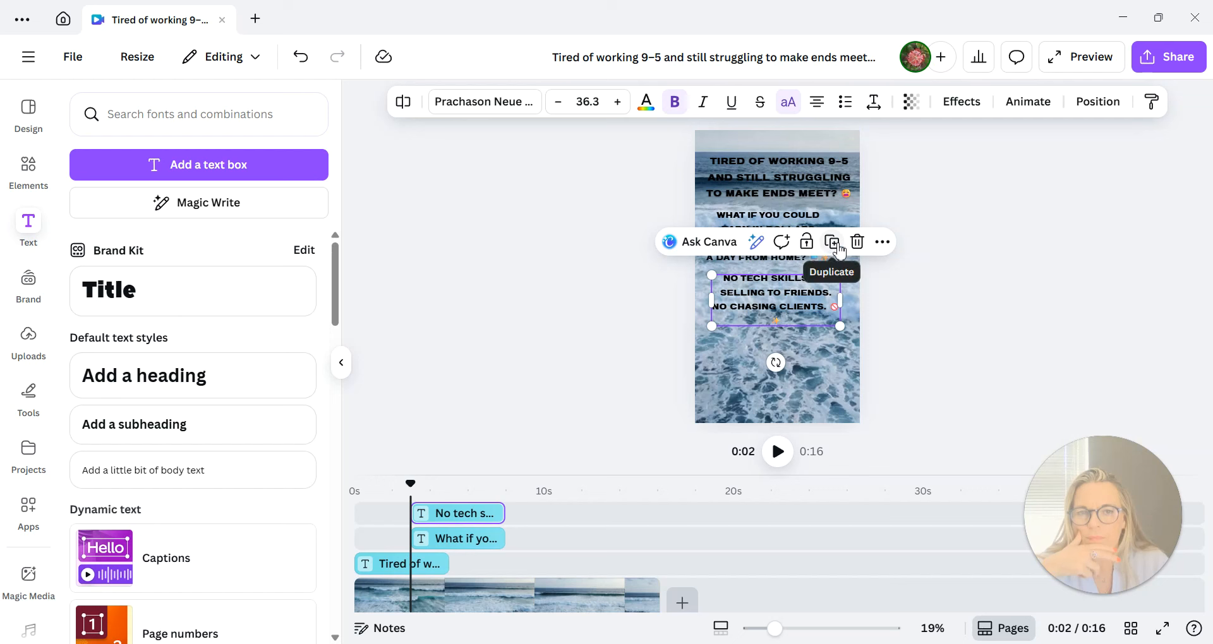
click(832, 242)
click(836, 245)
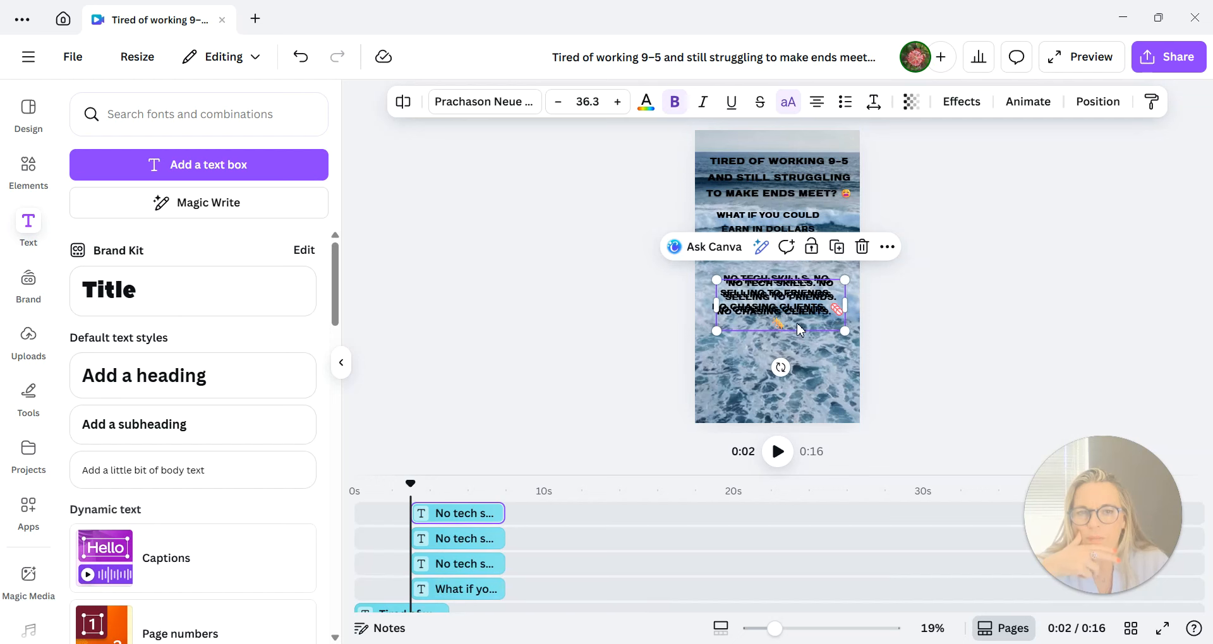
drag(805, 329, 804, 386)
mouse_move(799, 302)
mouse_down()
mouse_move(798, 349)
mouse_move(798, 322)
mouse_up()
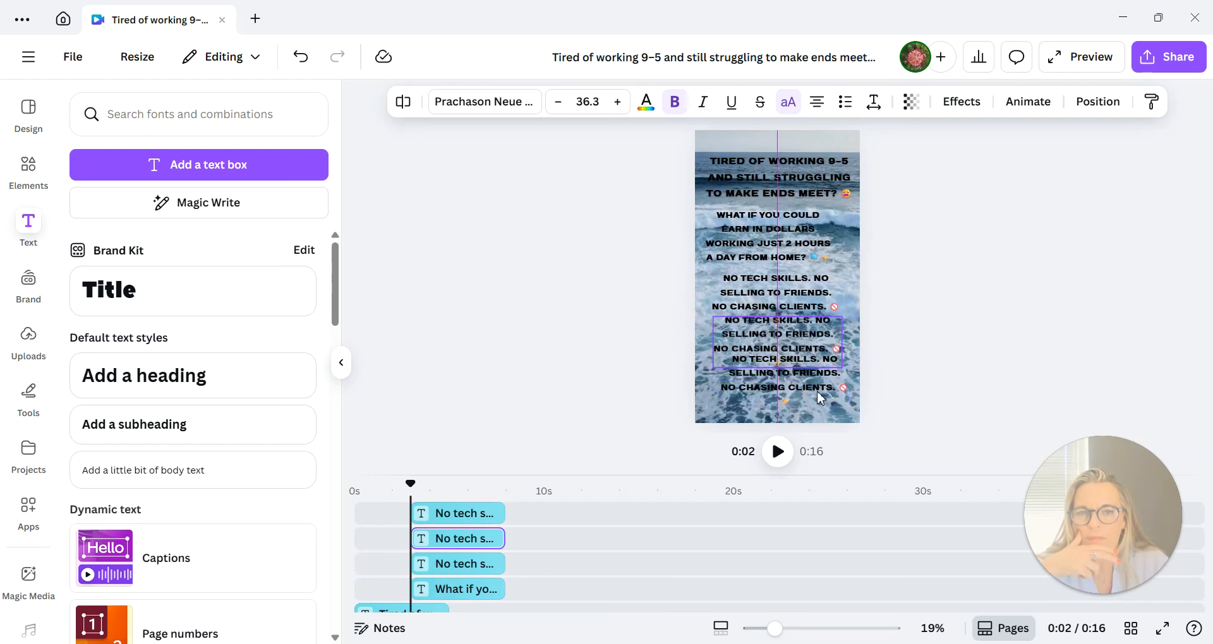
drag(820, 399, 819, 411)
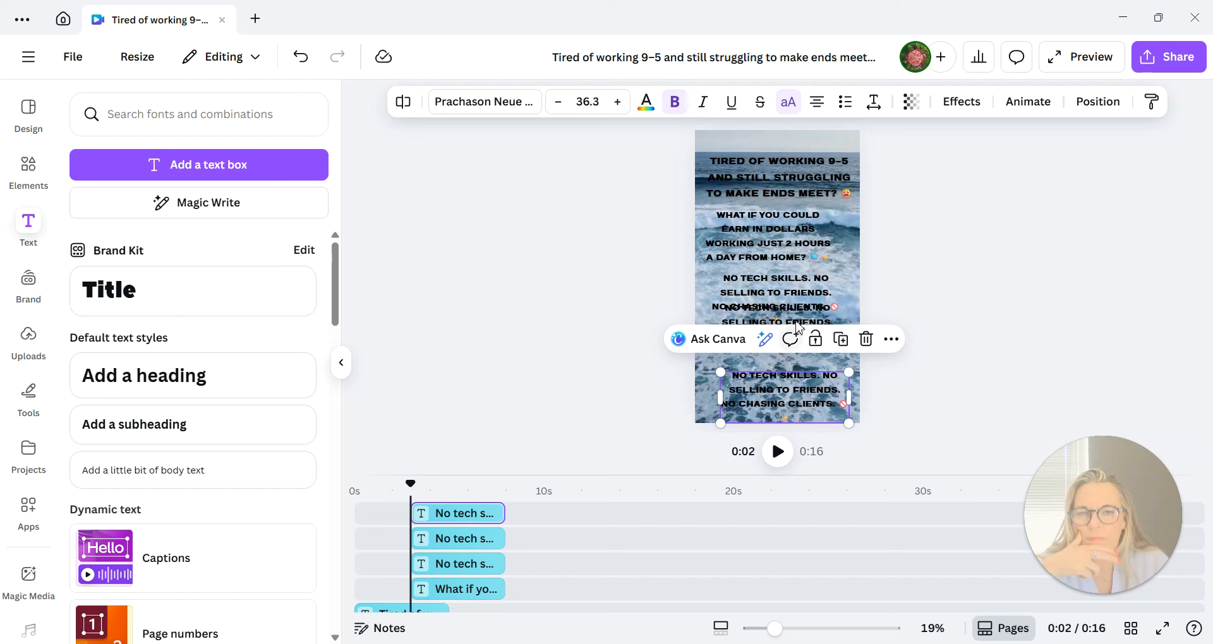
drag(800, 320, 801, 331)
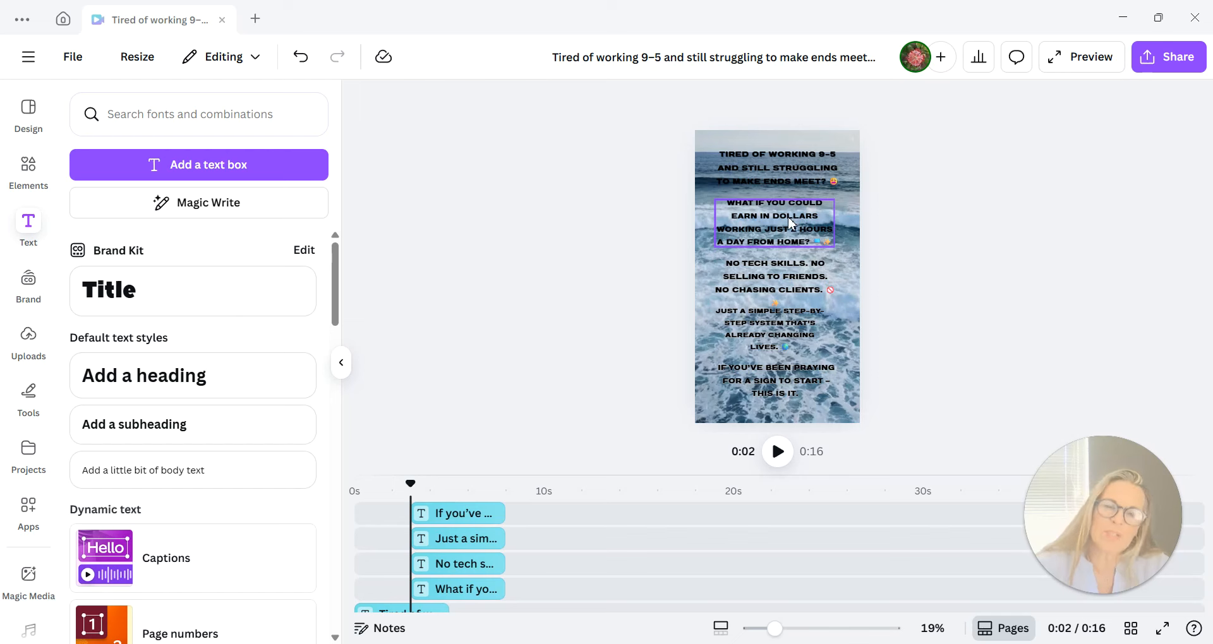
Nudge the "What if you could", "No tech skills" and "Just a simple step-by-step system" texts sideways to centre them on the video.
drag(789, 223, 791, 222)
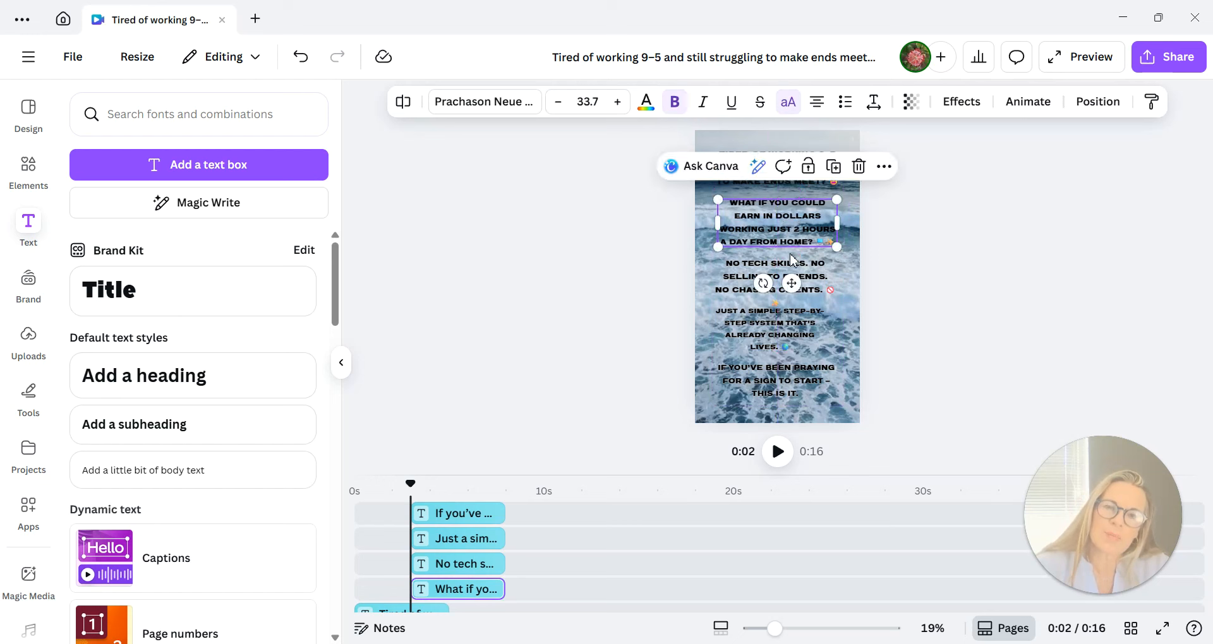
drag(803, 277, 807, 276)
click(813, 322)
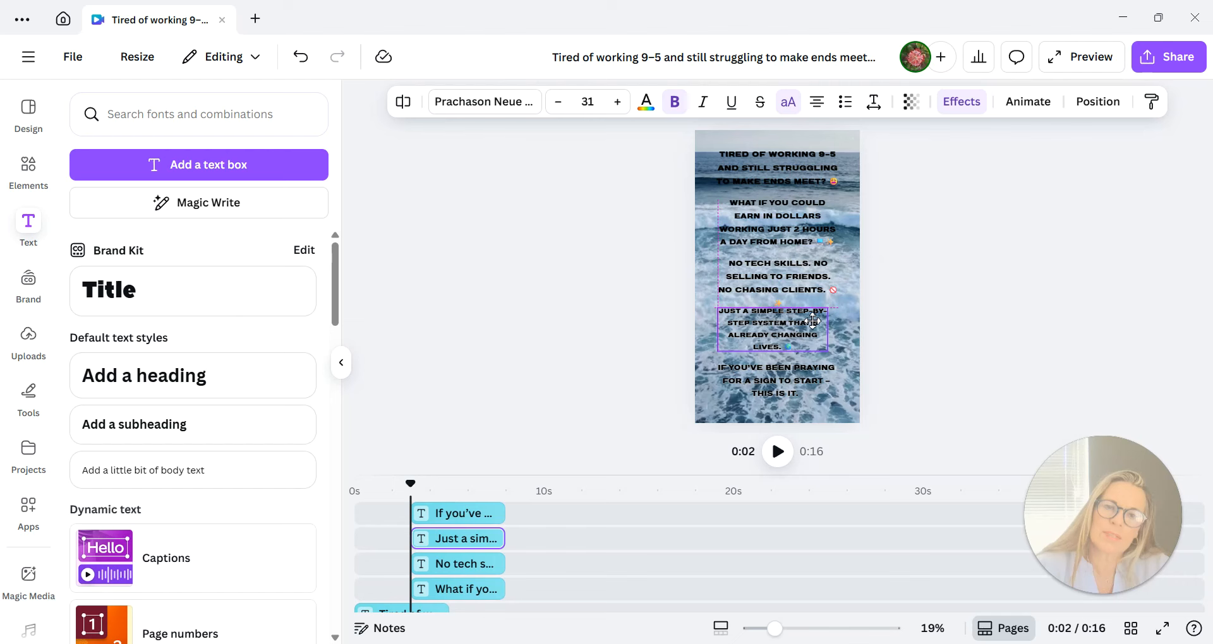
drag(813, 321, 817, 321)
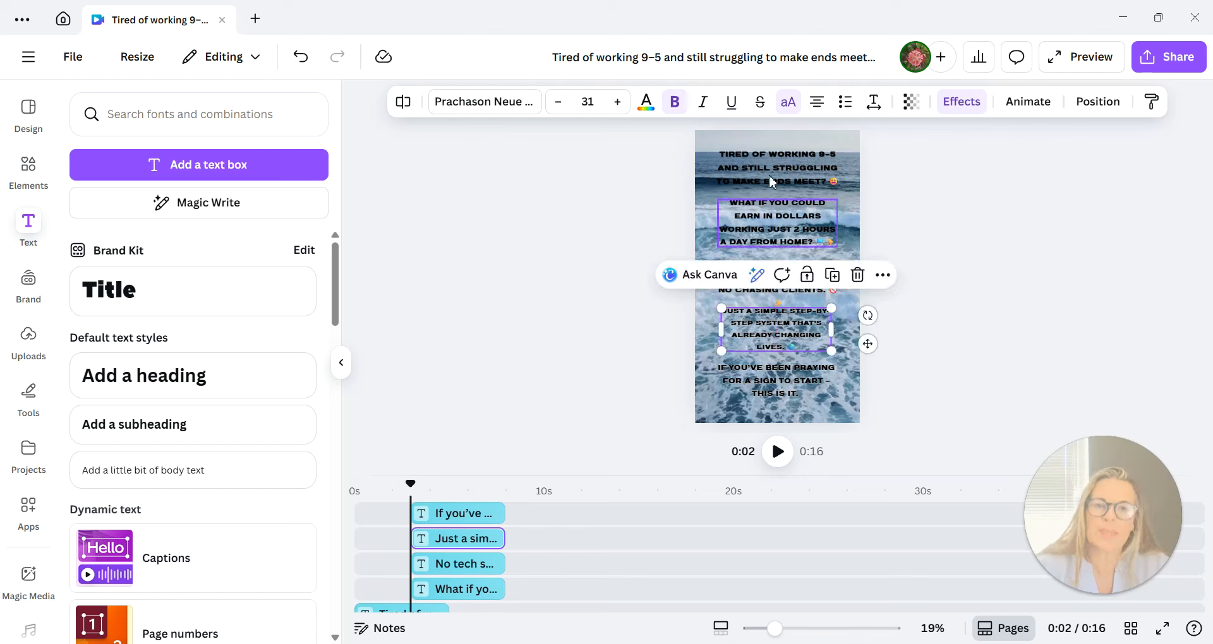
Change the colour of the whole "Tired of working 9–5" heading to white.
click(733, 168)
drag(724, 155, 822, 193)
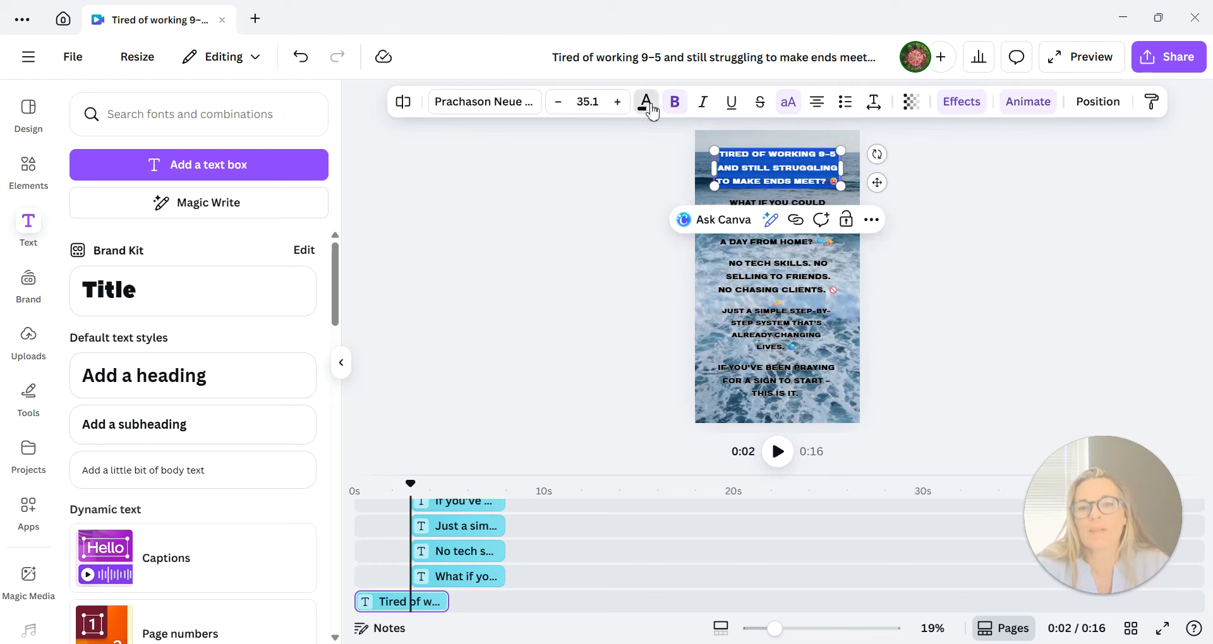
click(648, 103)
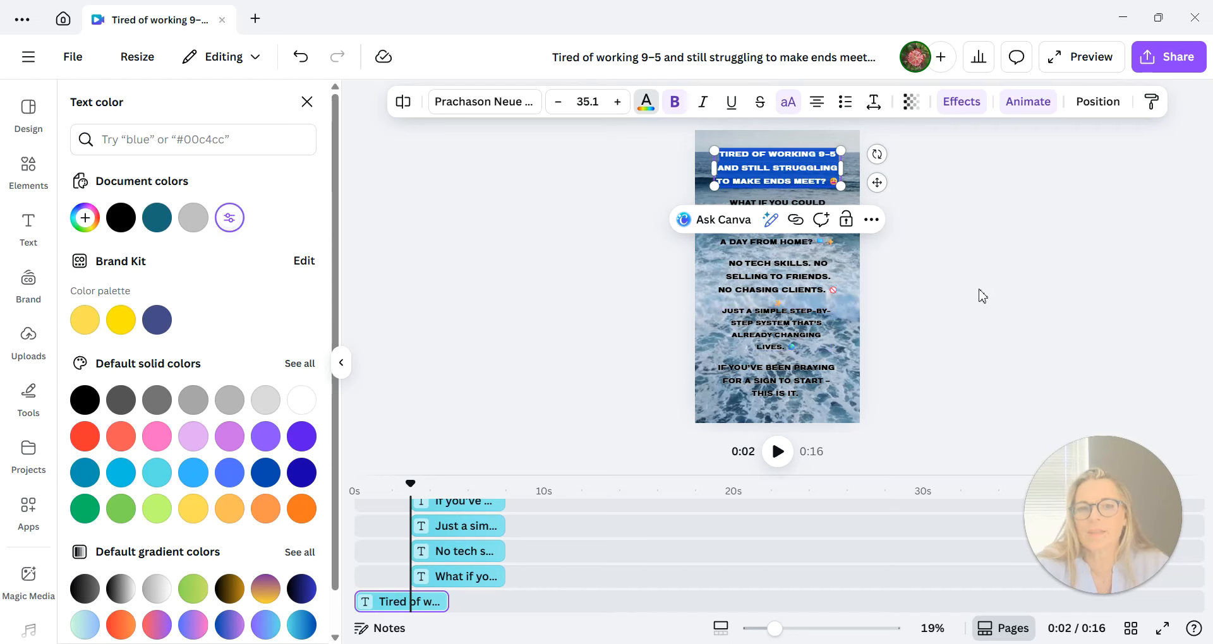
click(874, 357)
click(887, 291)
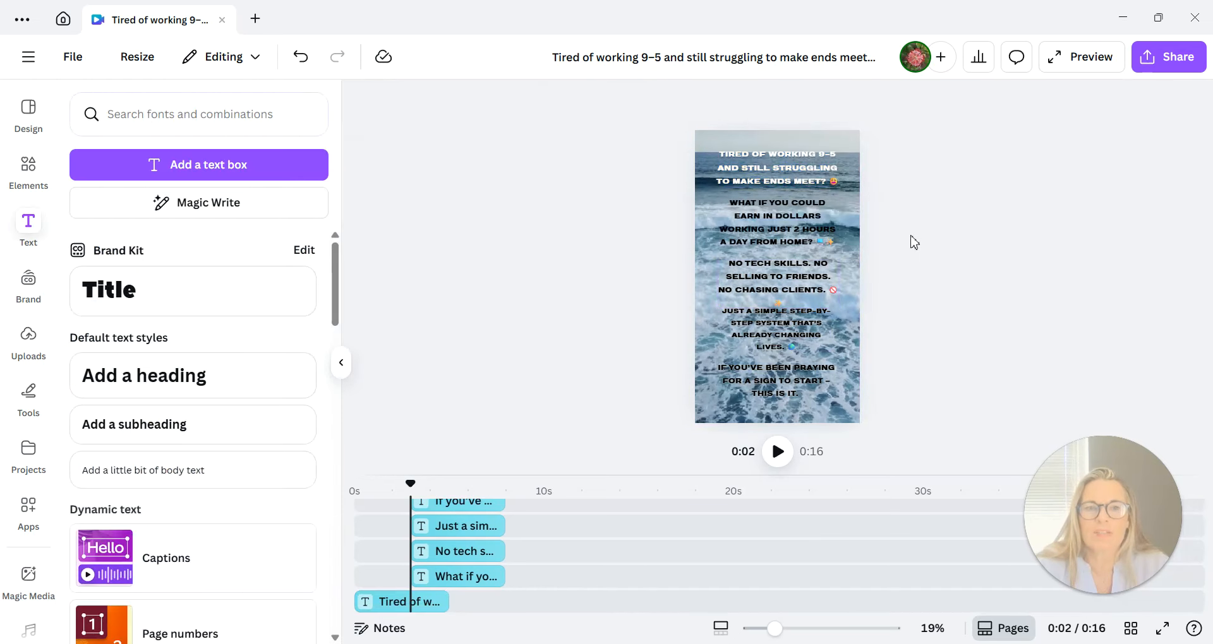
Change the "No tech skills" text to white.
click(733, 273)
drag(732, 262, 839, 314)
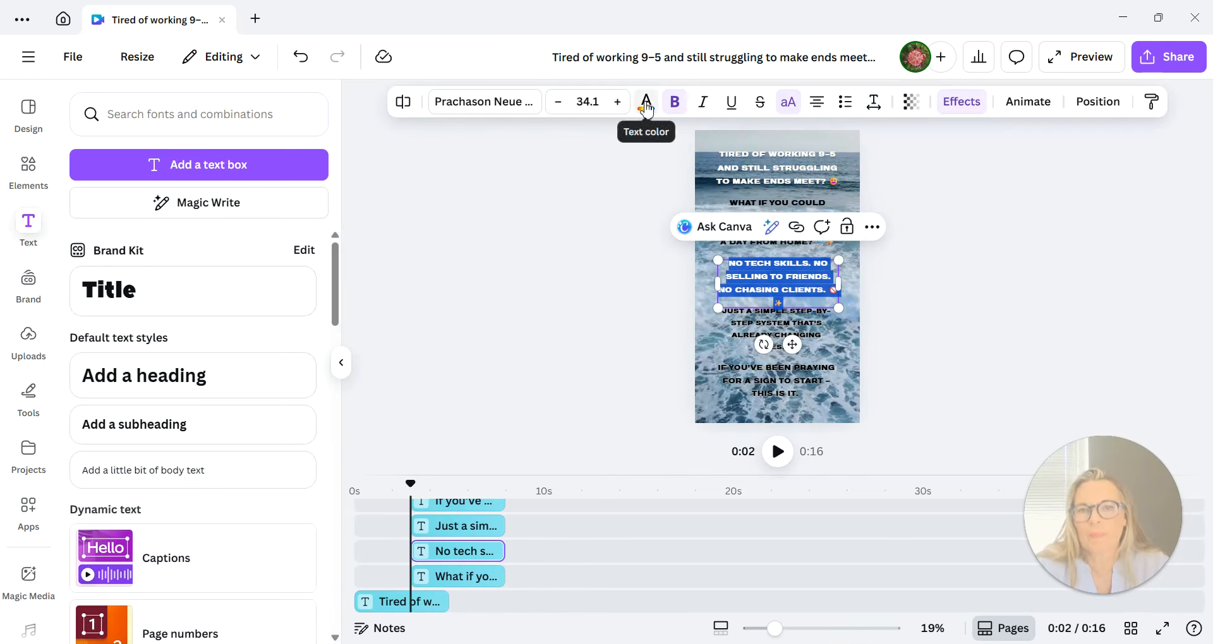
click(646, 107)
click(229, 222)
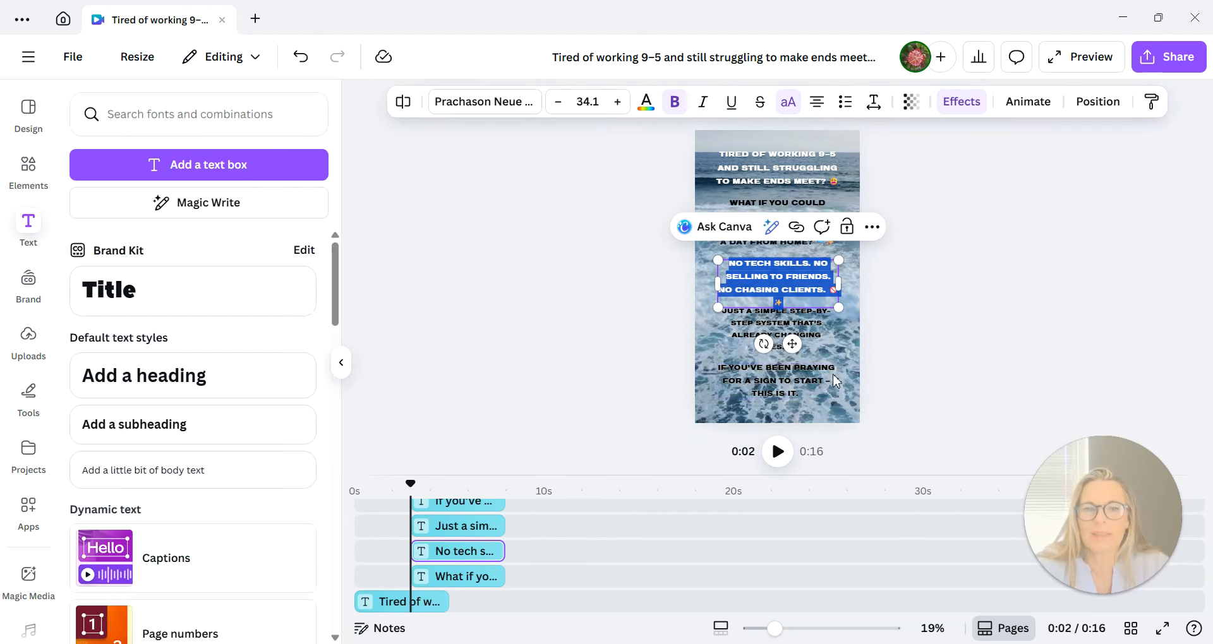
click(925, 381)
Change the closing "If you've been praying for a sign to start" text to white.
click(728, 378)
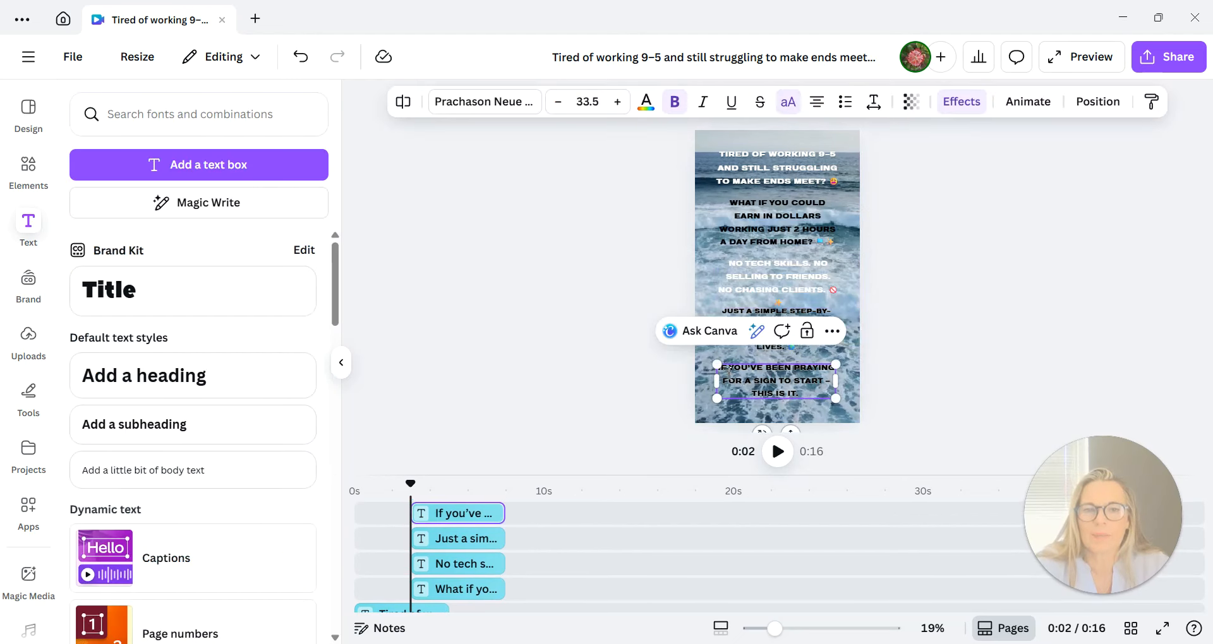
double_click(722, 368)
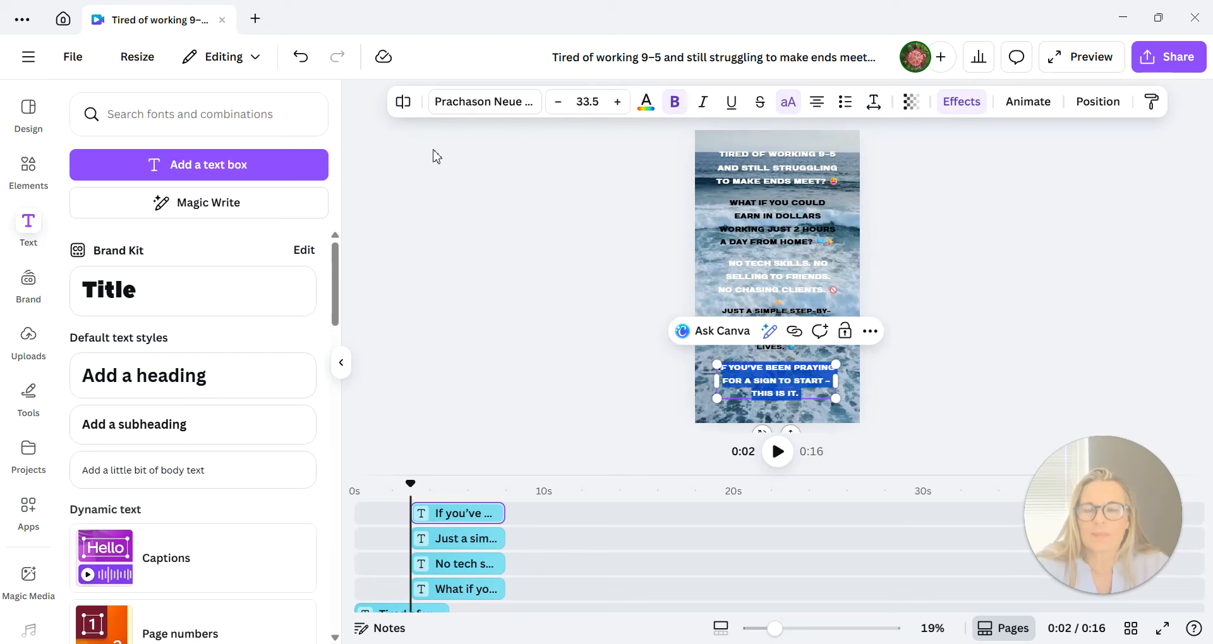
click(647, 106)
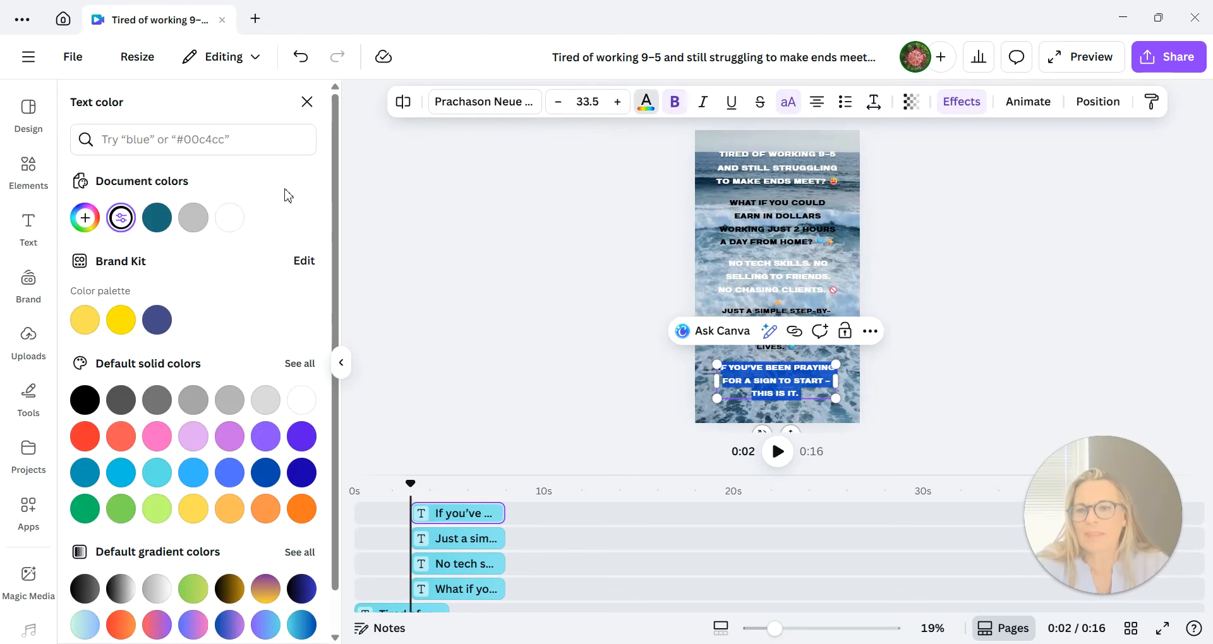
click(243, 224)
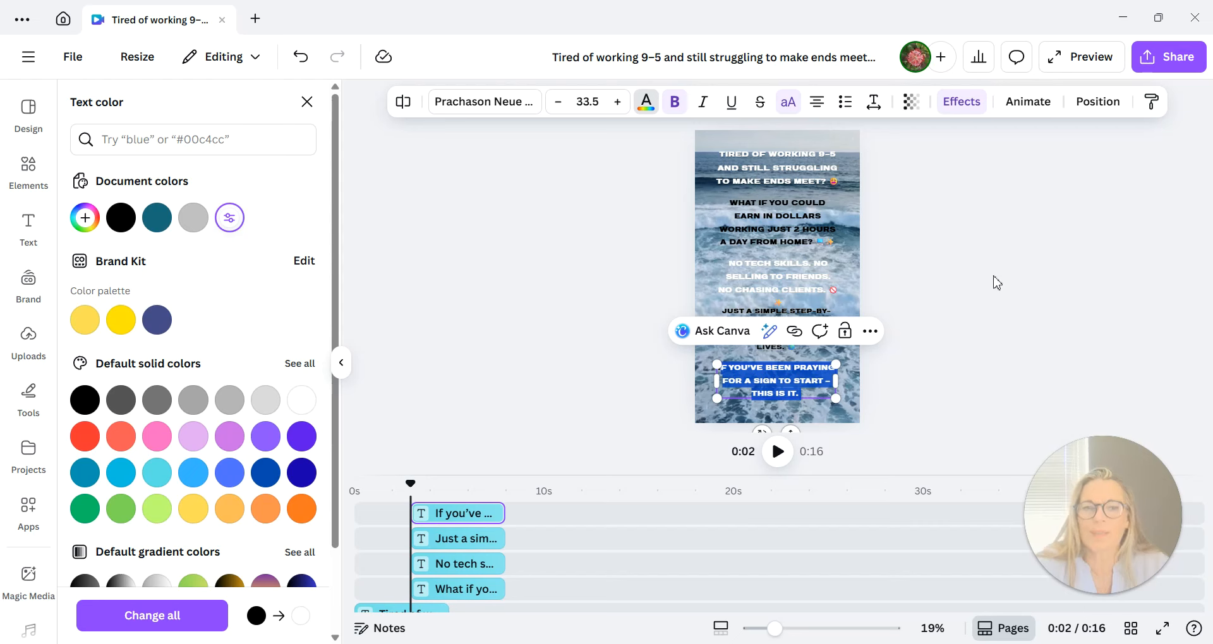
click(930, 352)
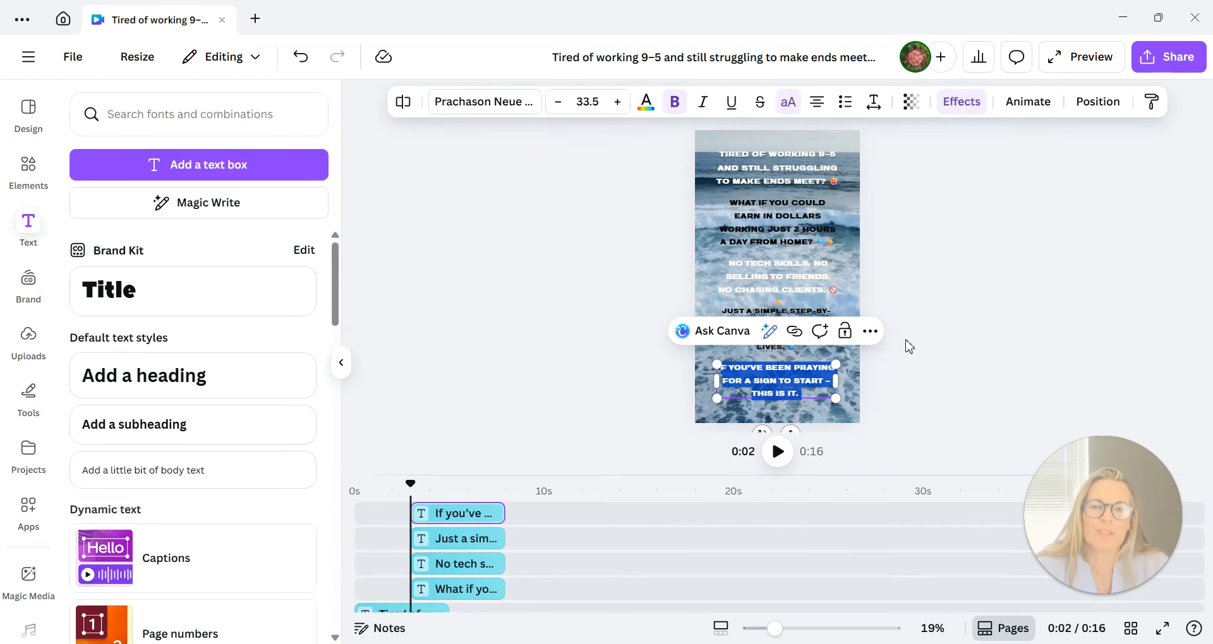
click(875, 382)
Replace "This is it." at the end of the closing text with "COMMENT READY".
click(806, 398)
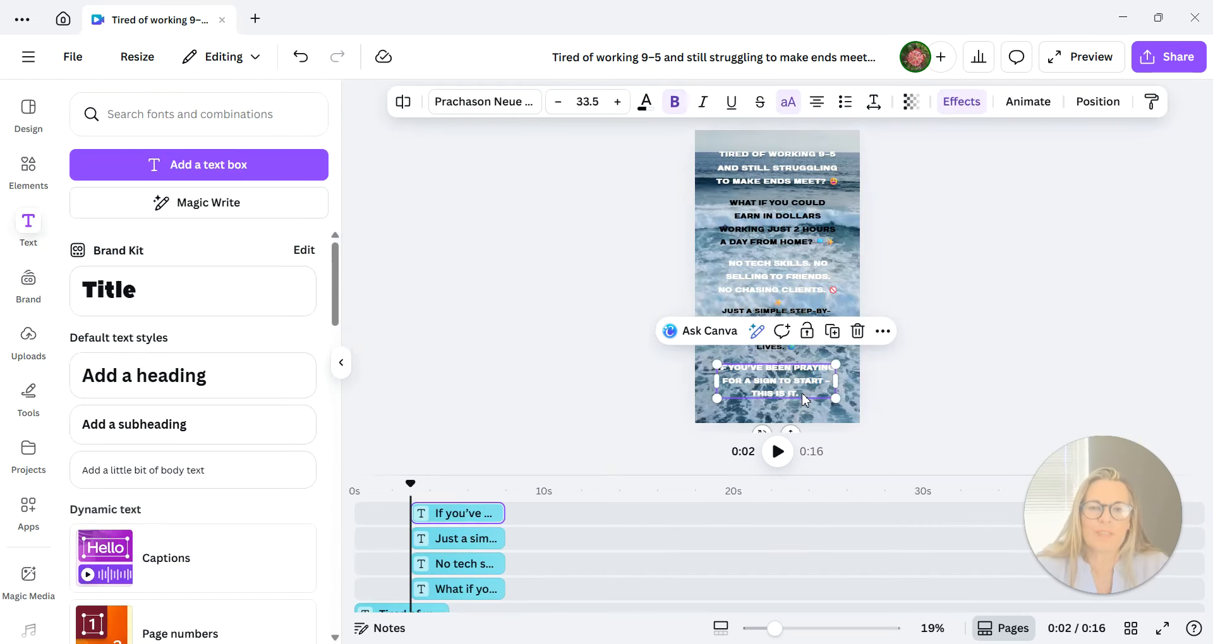
click(804, 397)
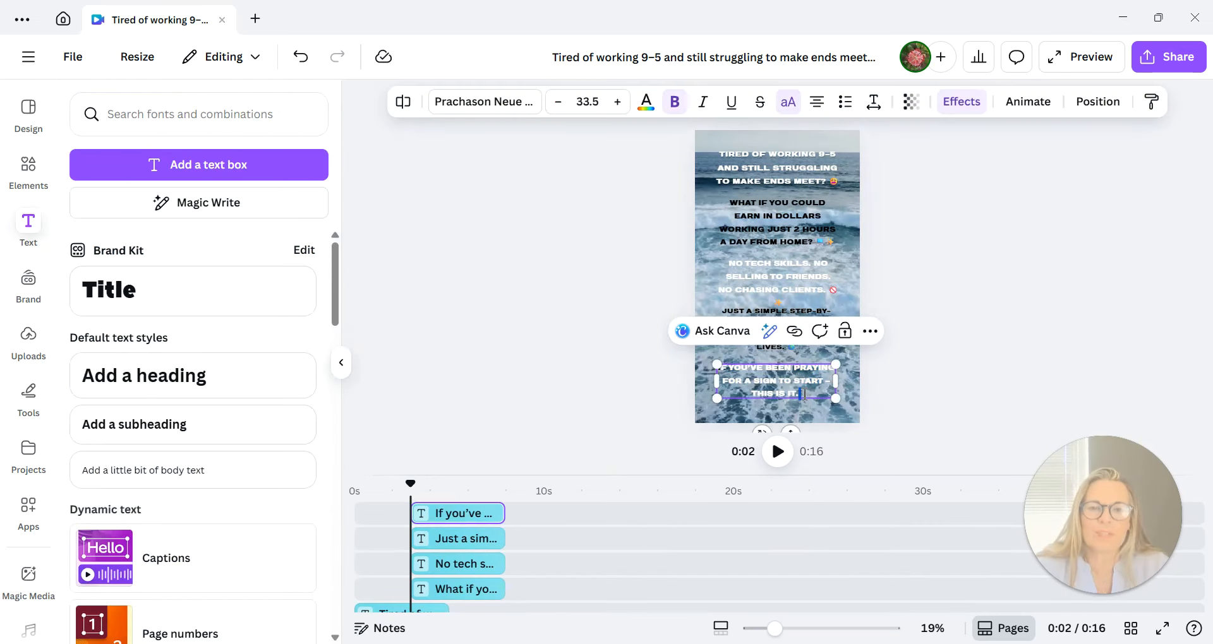
click(755, 394)
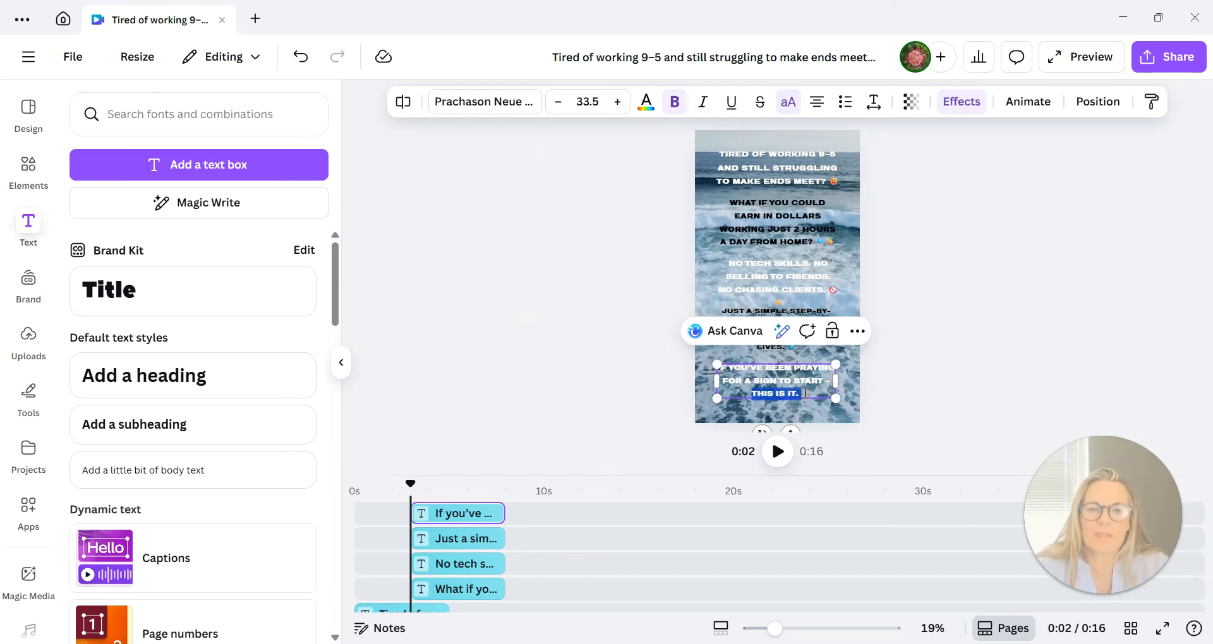
drag(806, 393, 805, 393)
text(COMMENT READY)
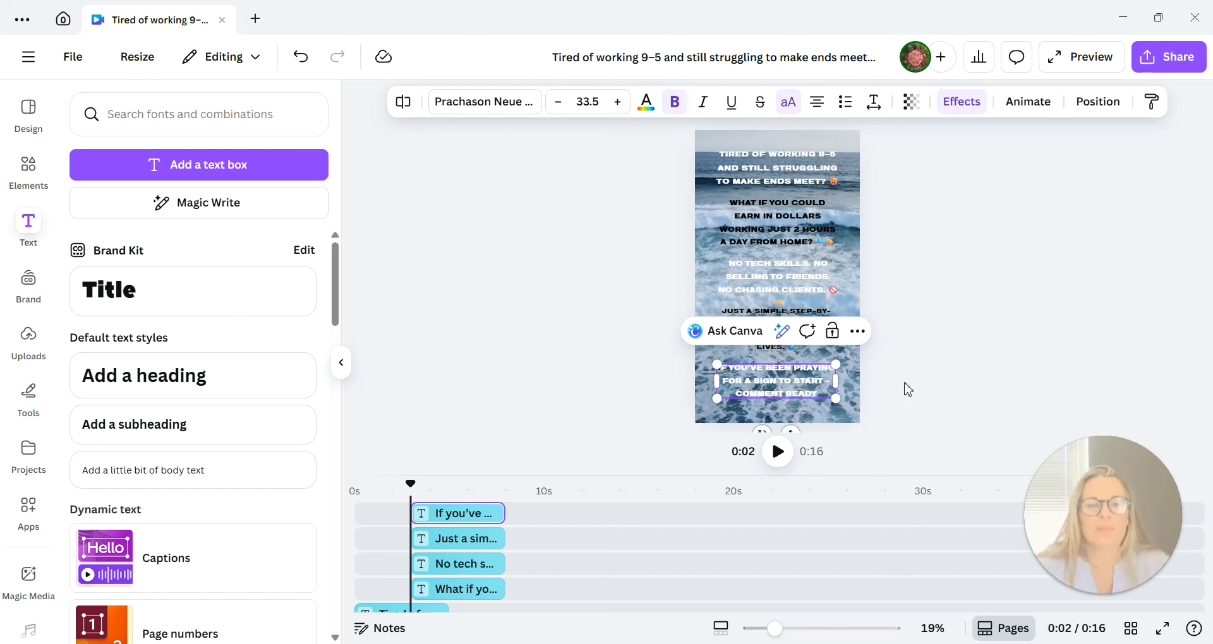
click(938, 377)
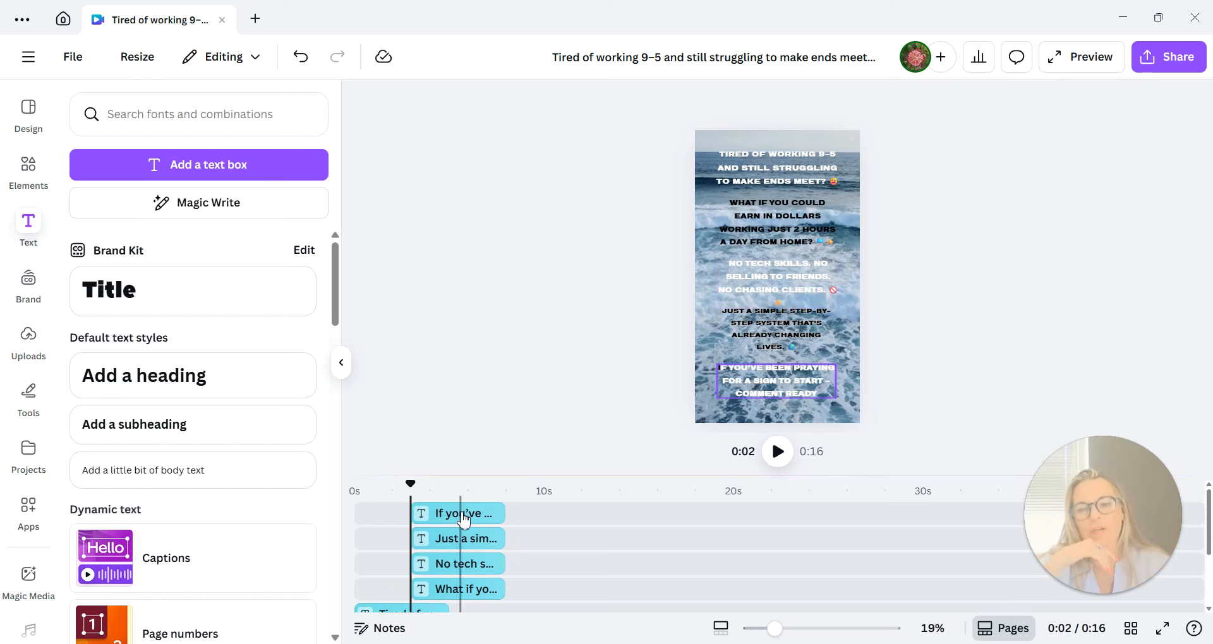
Extend the "Tired of working 9–5" text clip's duration to the end of the ocean video.
click(467, 519)
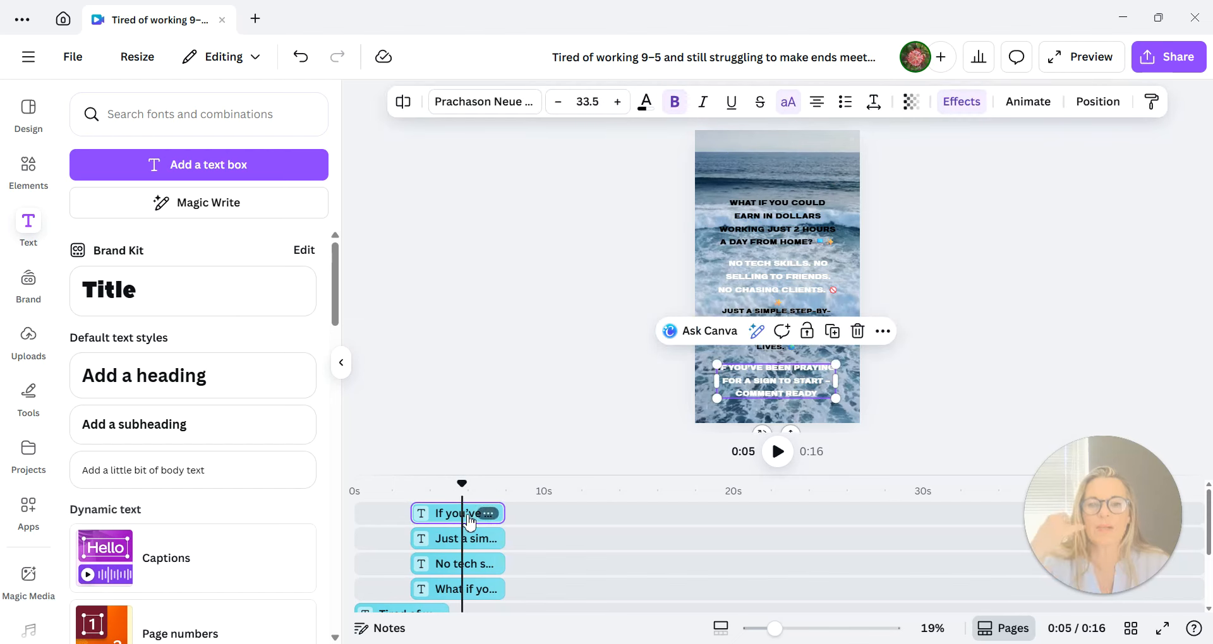
click(767, 237)
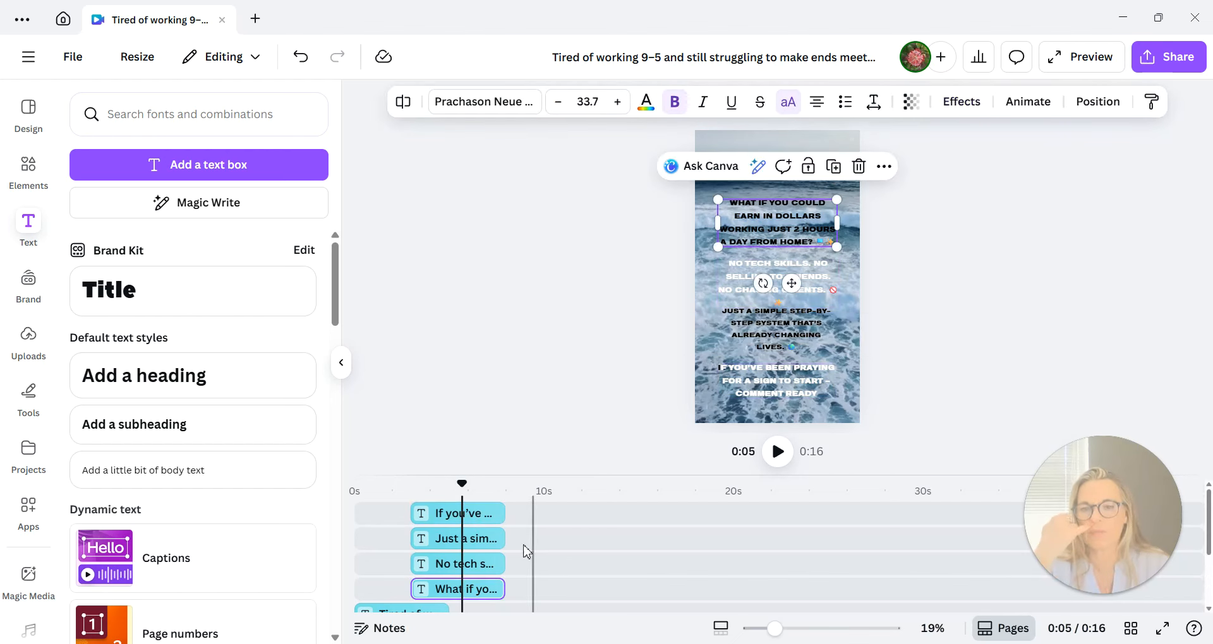
scroll(523, 550, down, 3)
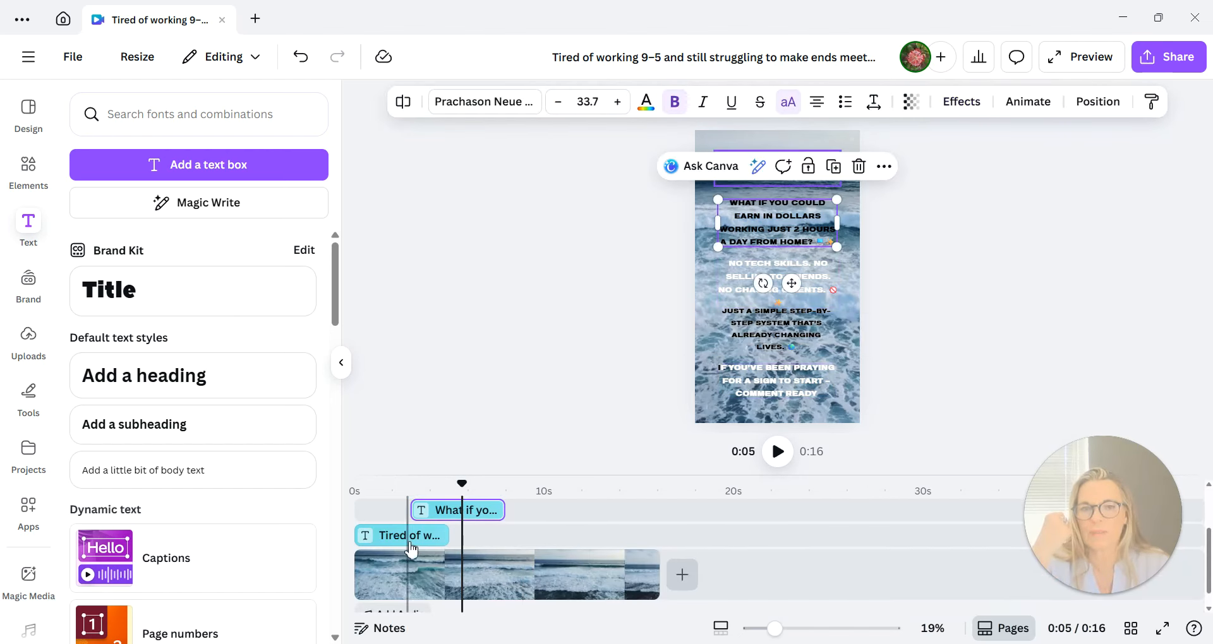
click(973, 277)
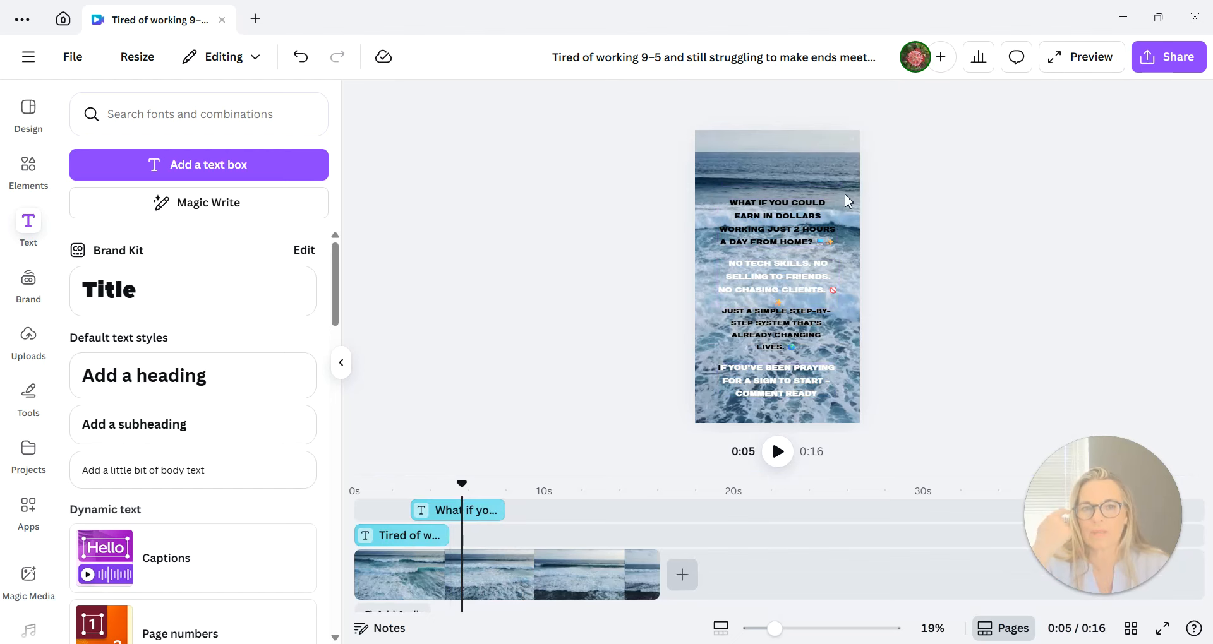
click(764, 171)
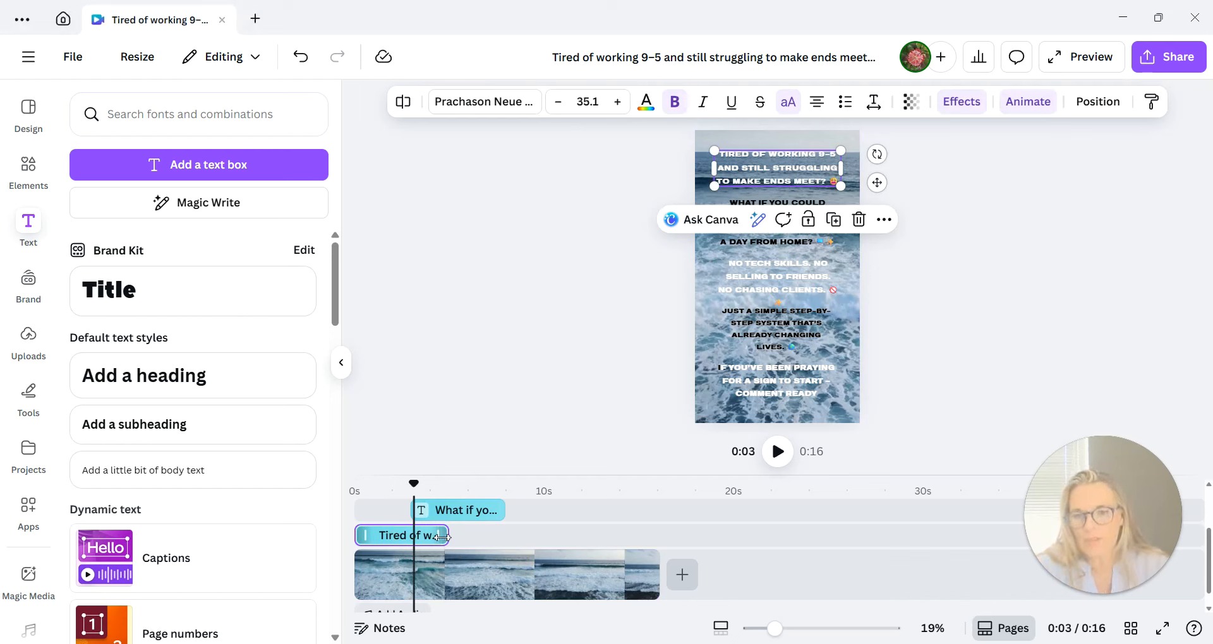
drag(443, 537, 656, 554)
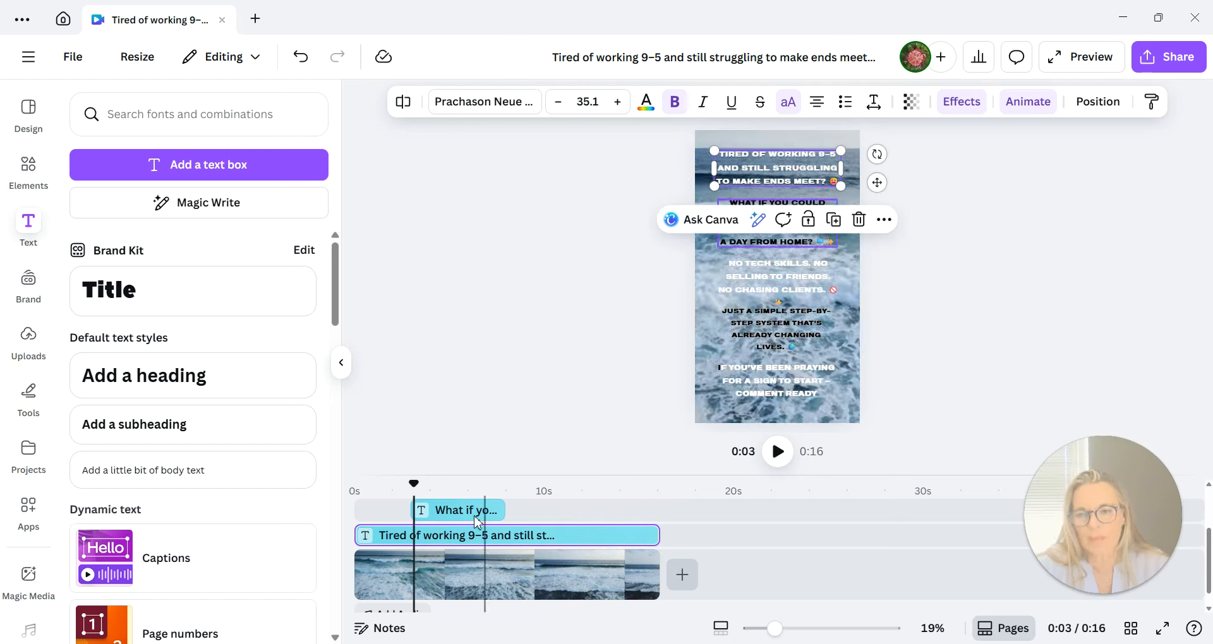
Extend the "What if you could earn in dollars" text clip to the end of the ocean video.
click(457, 518)
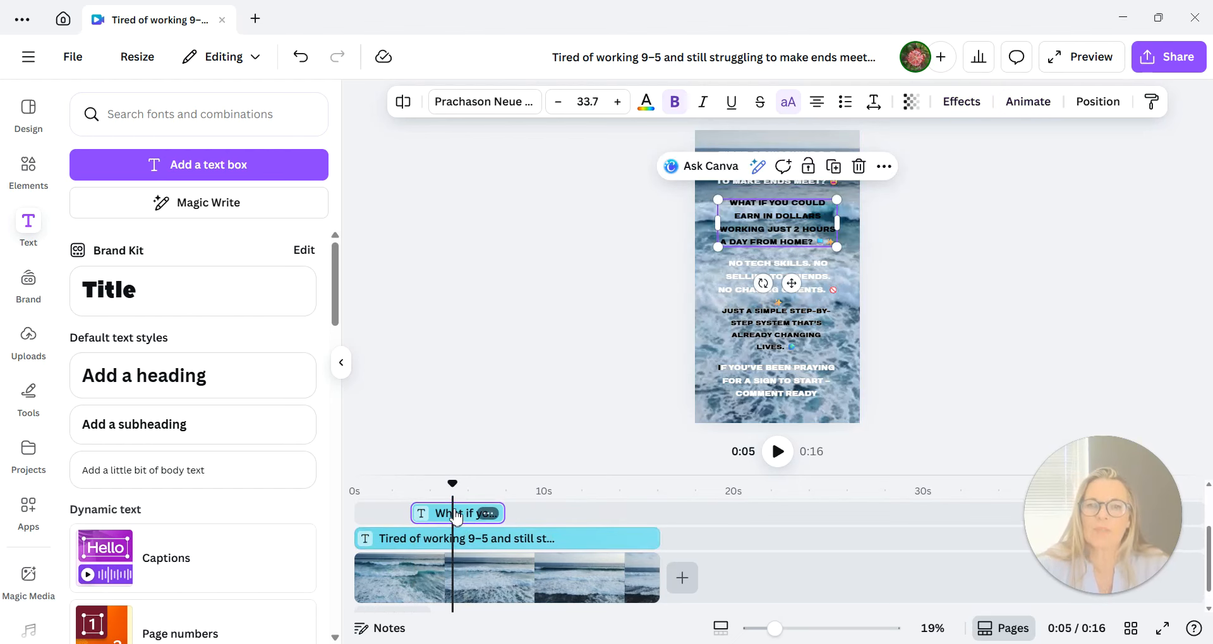
scroll(486, 521, up, 3)
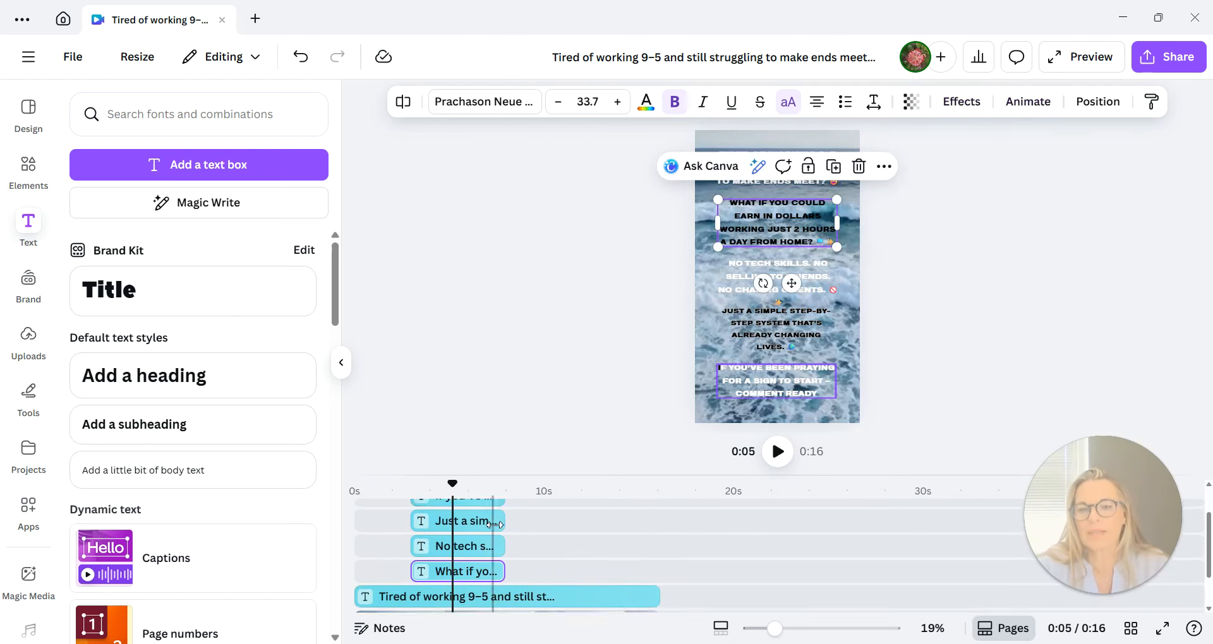
scroll(495, 524, down, 3)
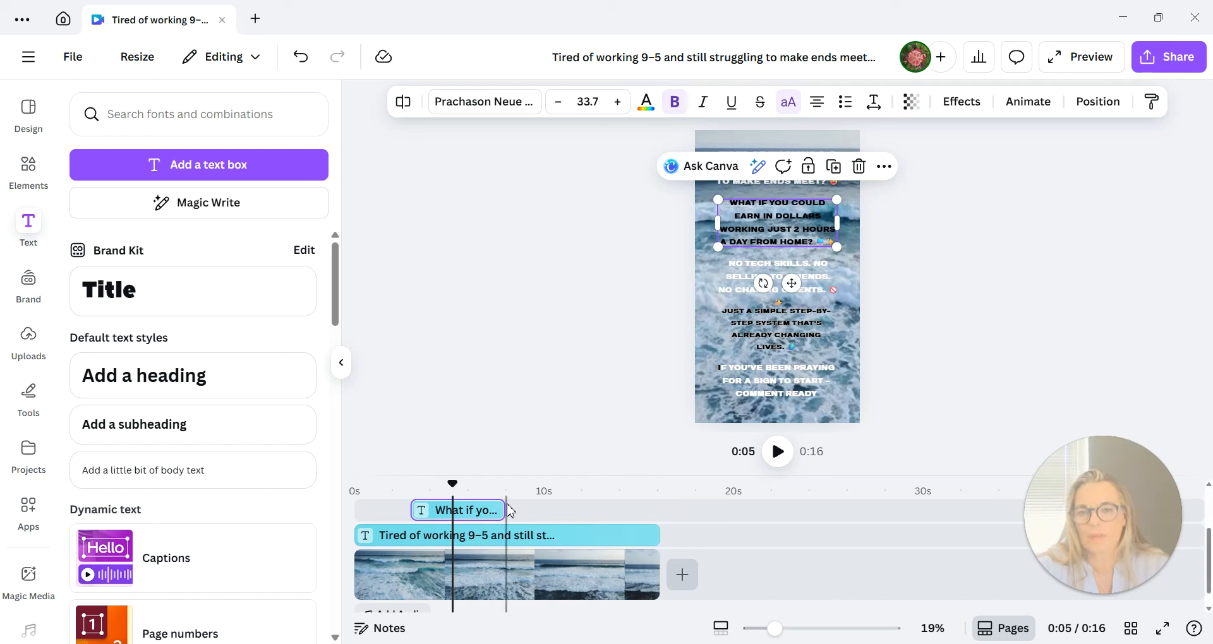
drag(543, 508, 655, 512)
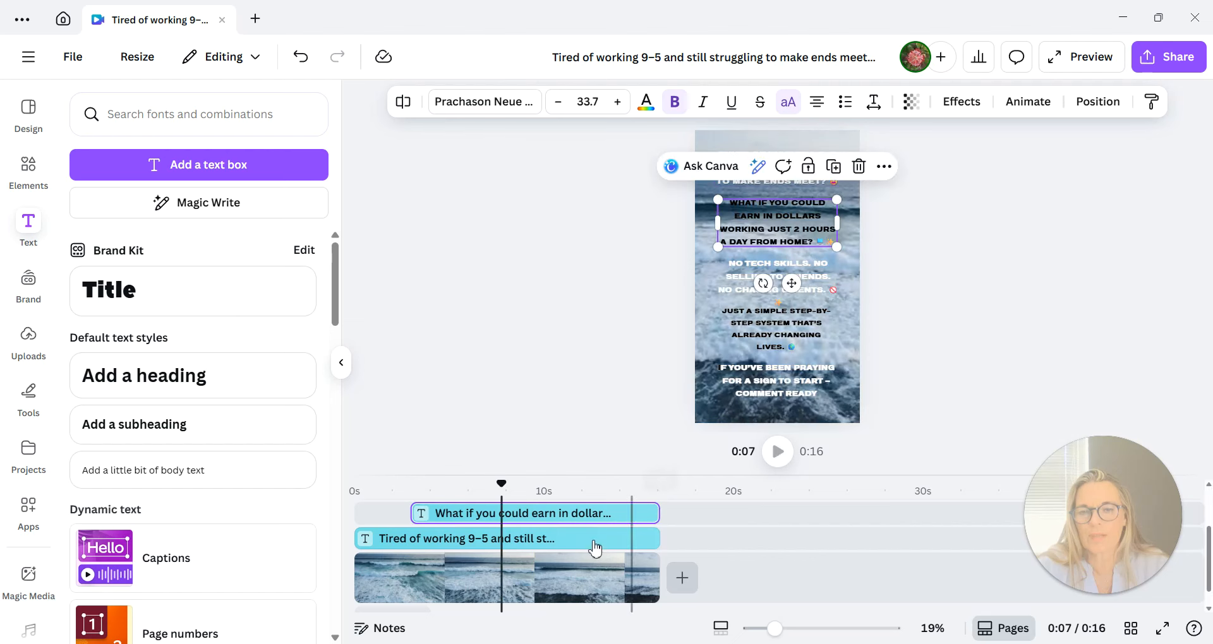
Make the "No tech skills" text clip start at about 6 s and run to the end of the ocean video.
click(467, 567)
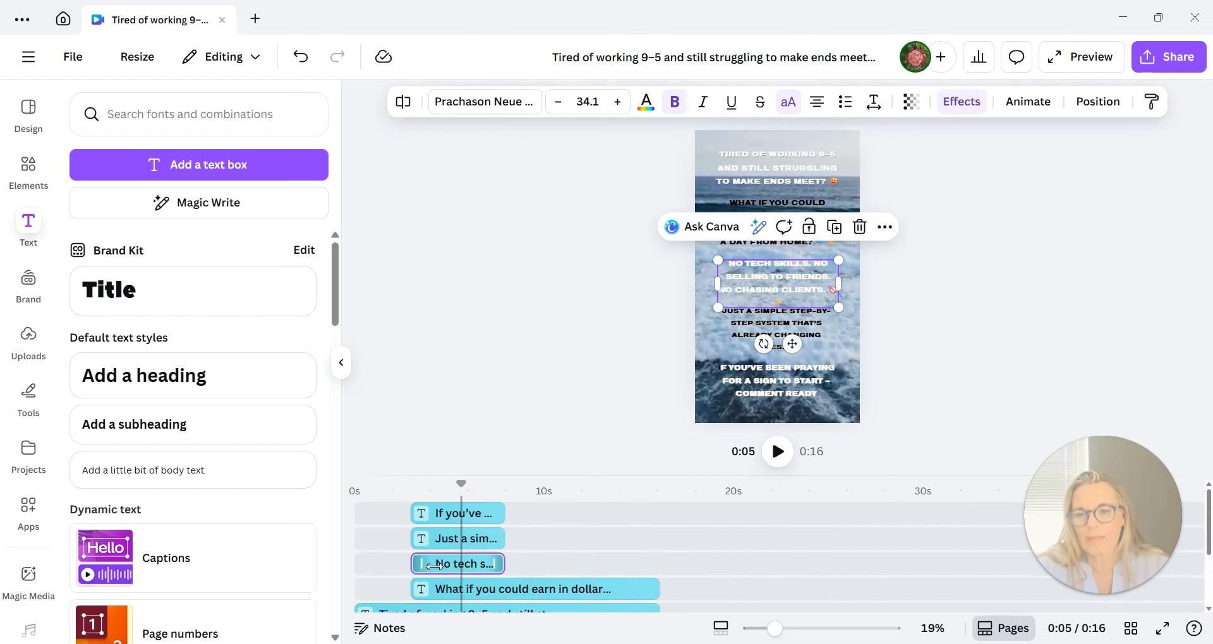
drag(435, 567, 542, 565)
click(539, 565)
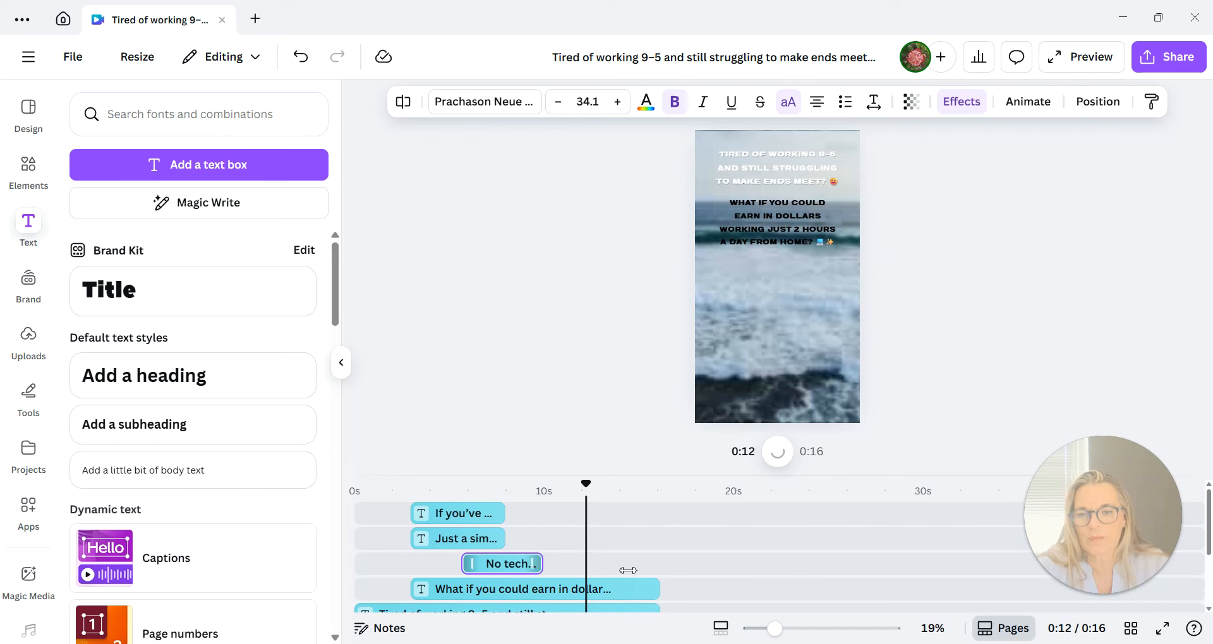
drag(628, 571, 660, 569)
drag(807, 562, 1157, 249)
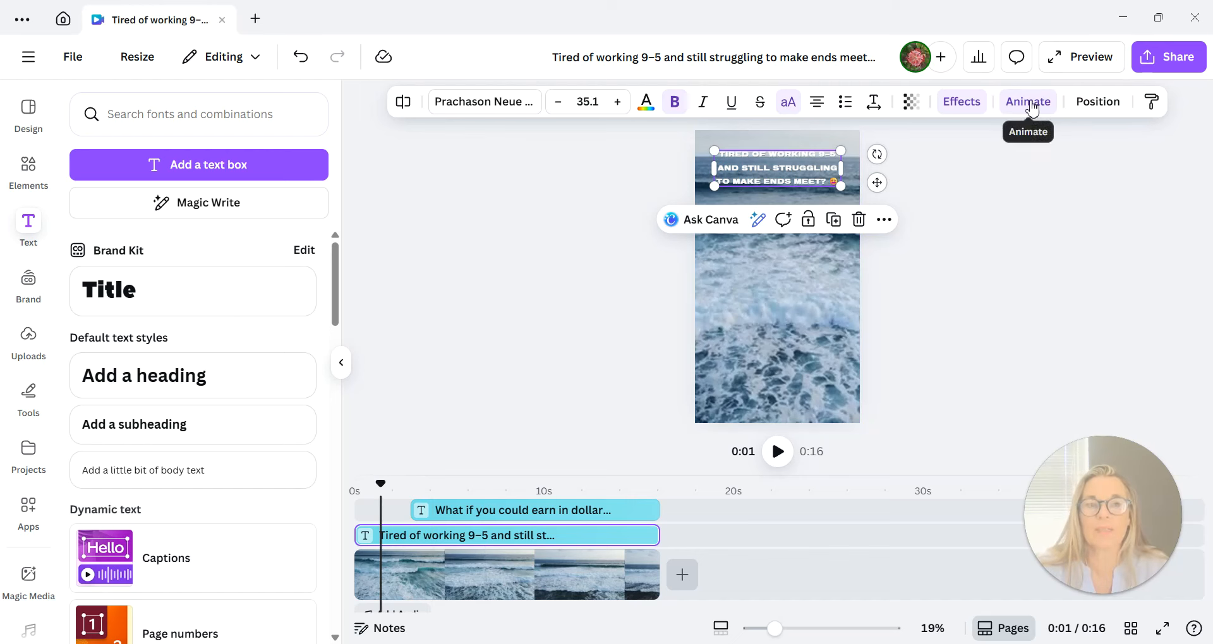
Replace the "Tired of working 9–5" heading's Fade animation with Typewriter.
click(1032, 108)
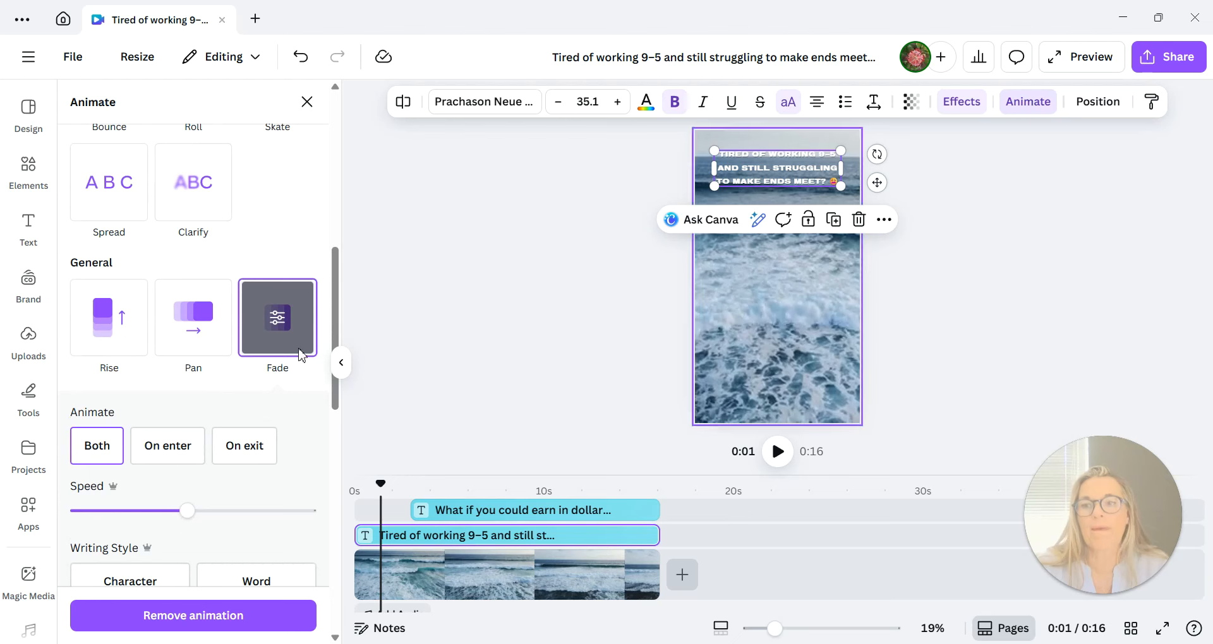
scroll(158, 294, up, 8)
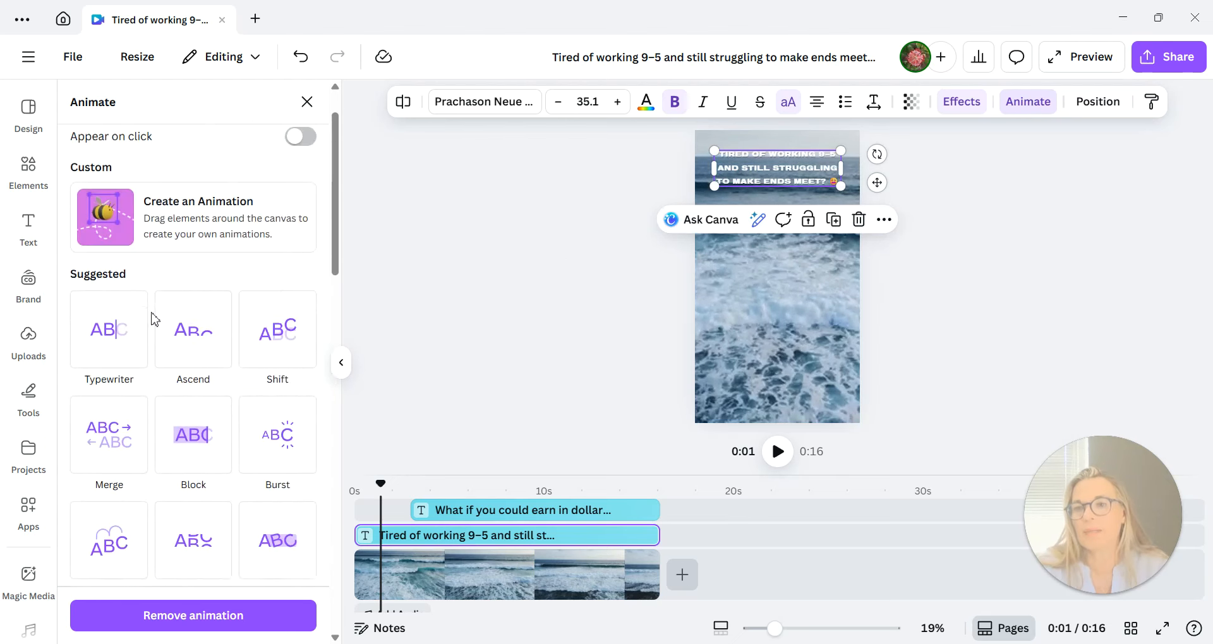
click(113, 337)
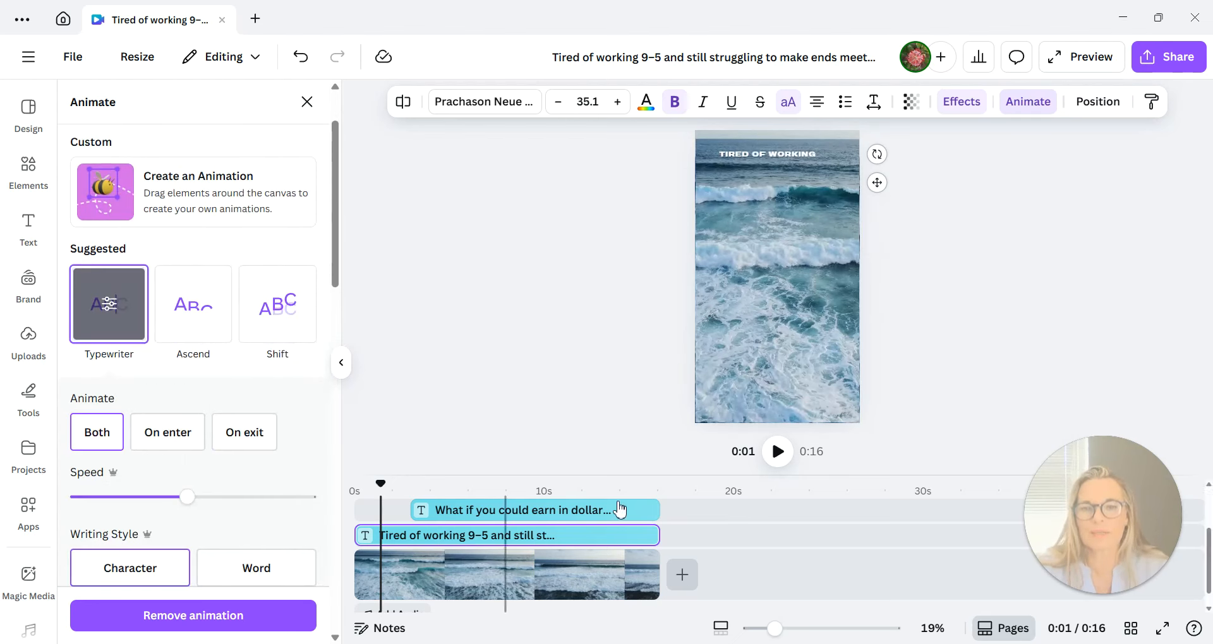
Apply the Typewriter animation to the "What if you could earn in dollars" text.
click(477, 511)
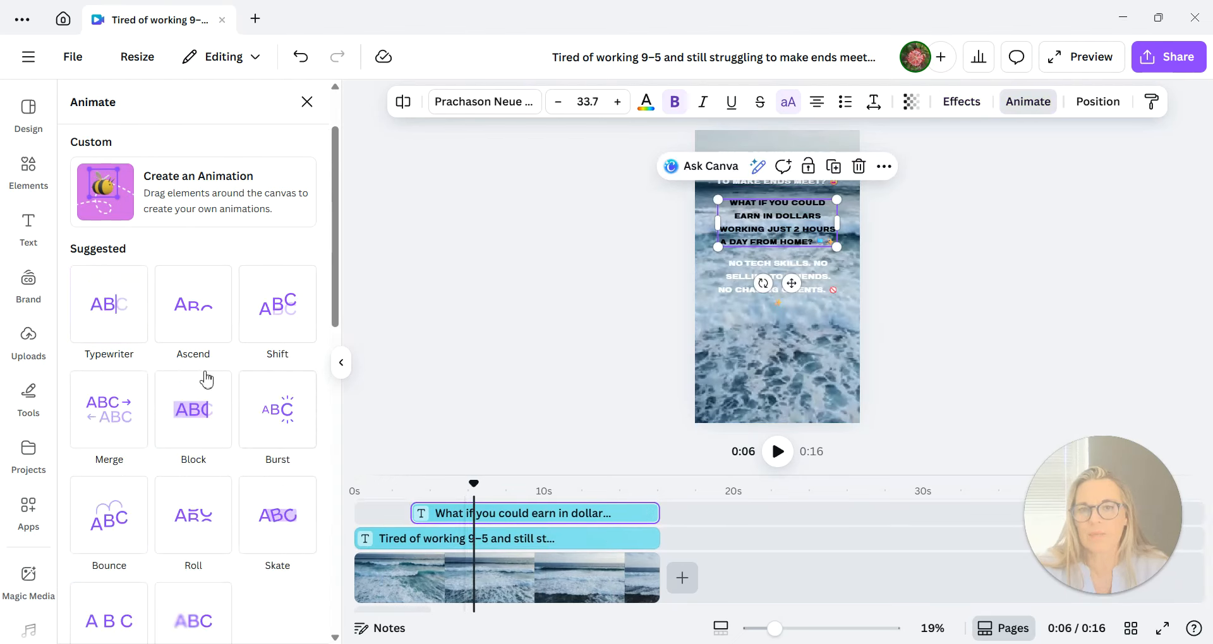
click(109, 319)
scroll(480, 528, up, 2)
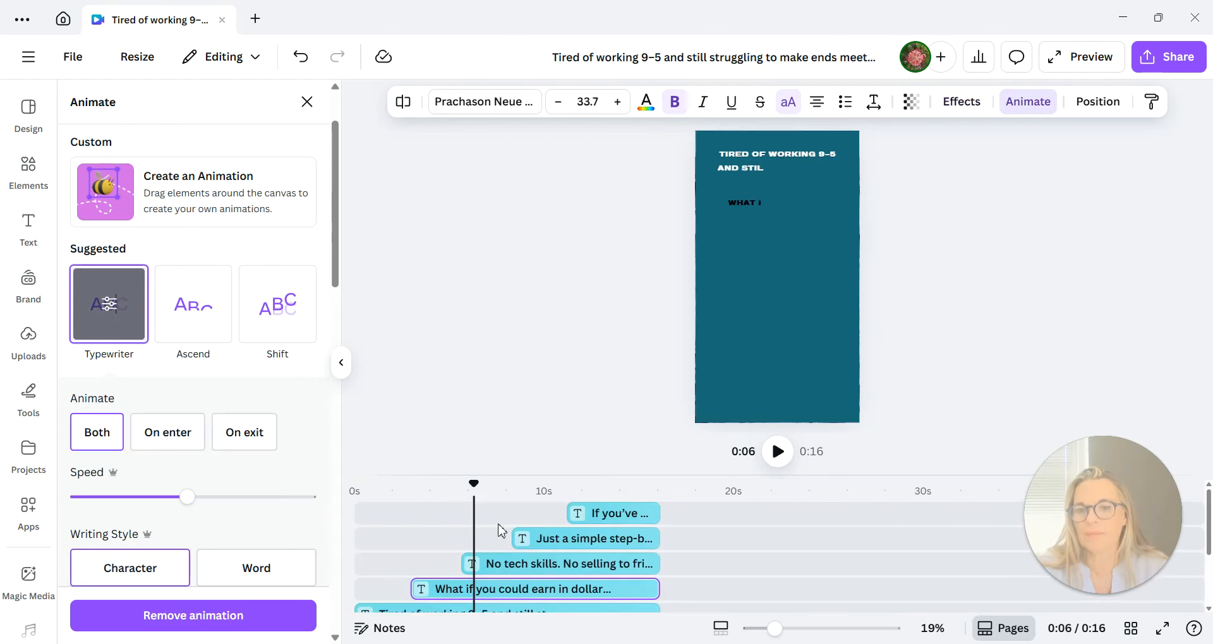
Apply the Typewriter animation to the "No tech skills" and "Just a simple step-by-step system" texts.
click(518, 563)
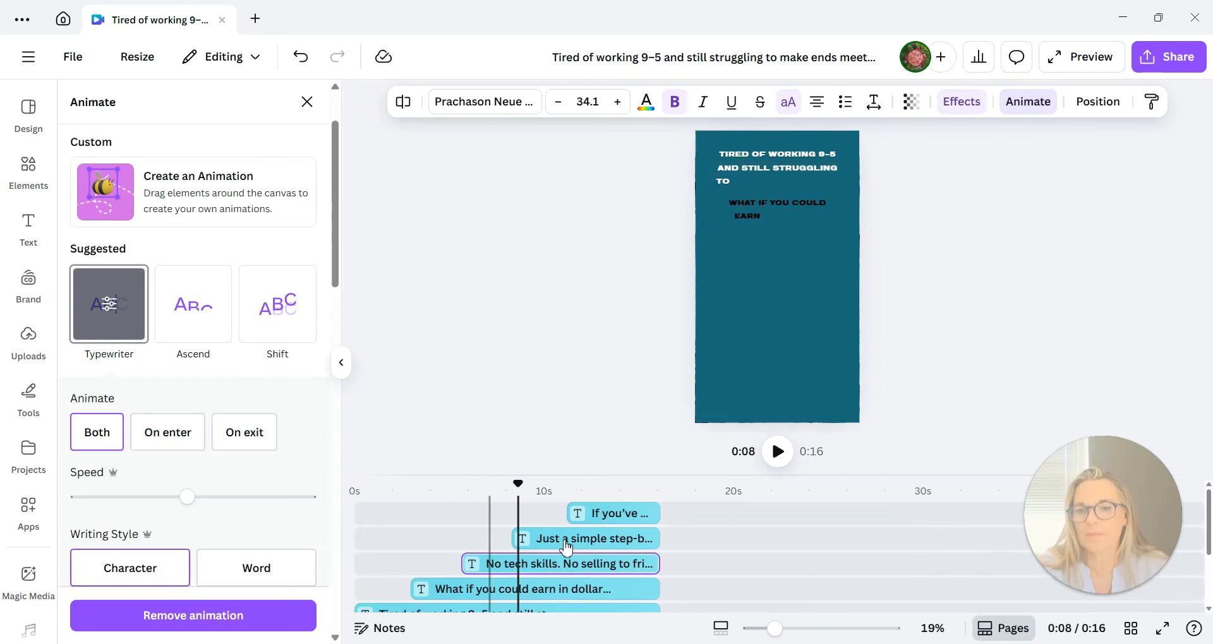
click(560, 540)
click(109, 310)
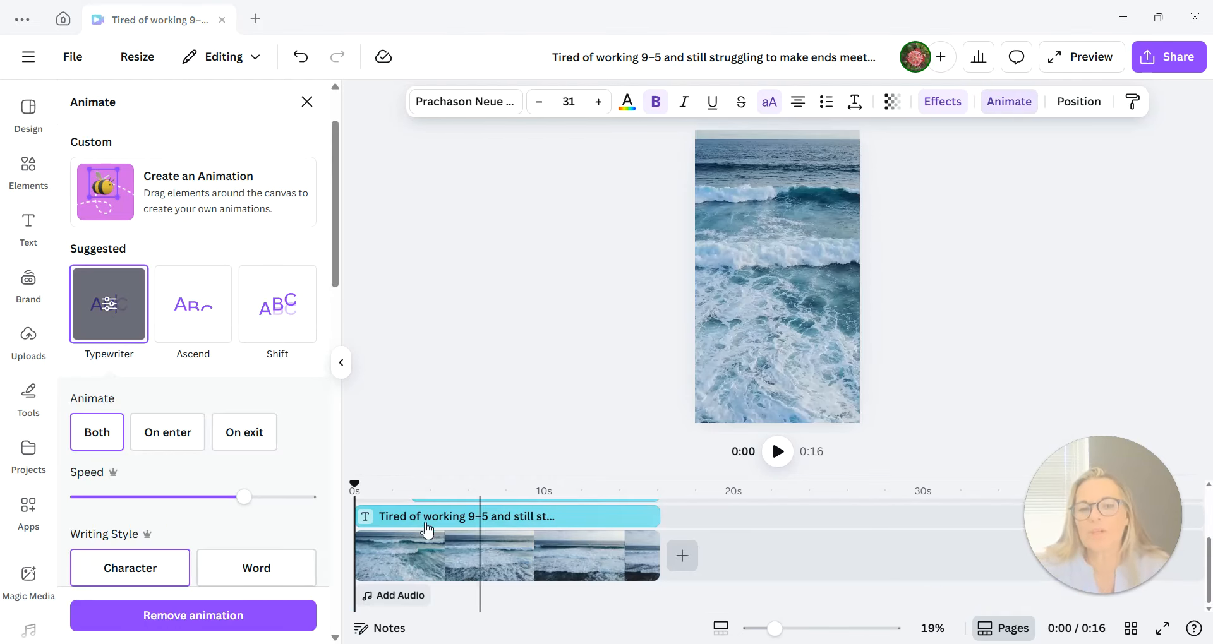
Play the whole video from the beginning to check the text timing and animations, and return the playhead to 0 s.
click(460, 527)
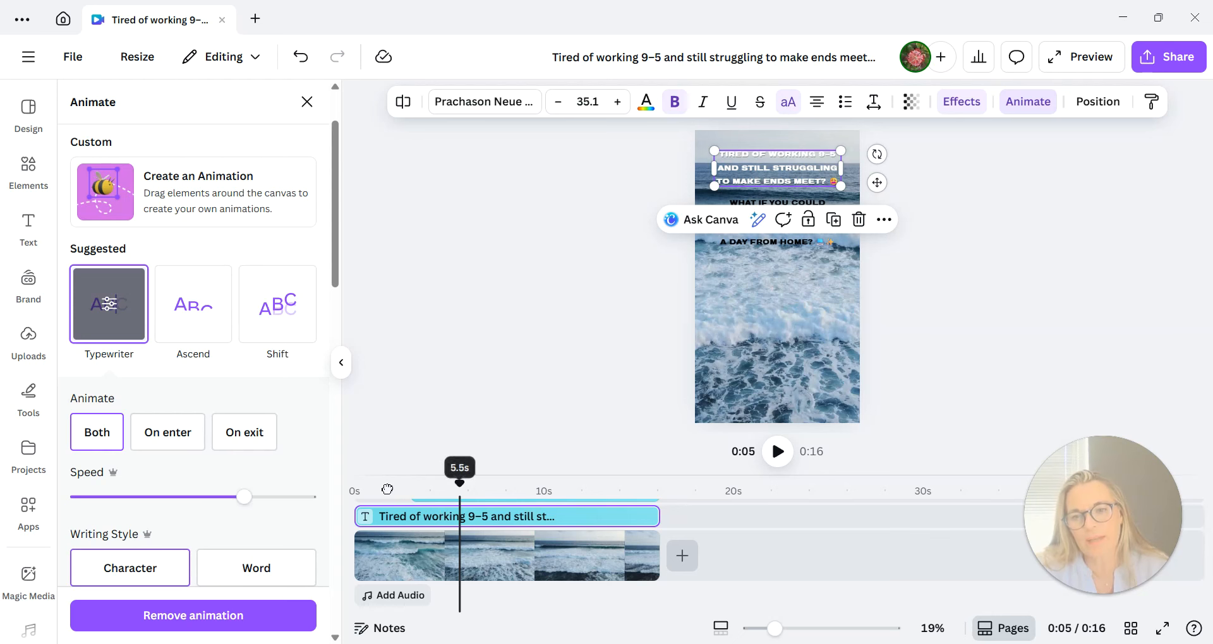
drag(461, 487, 354, 483)
click(778, 451)
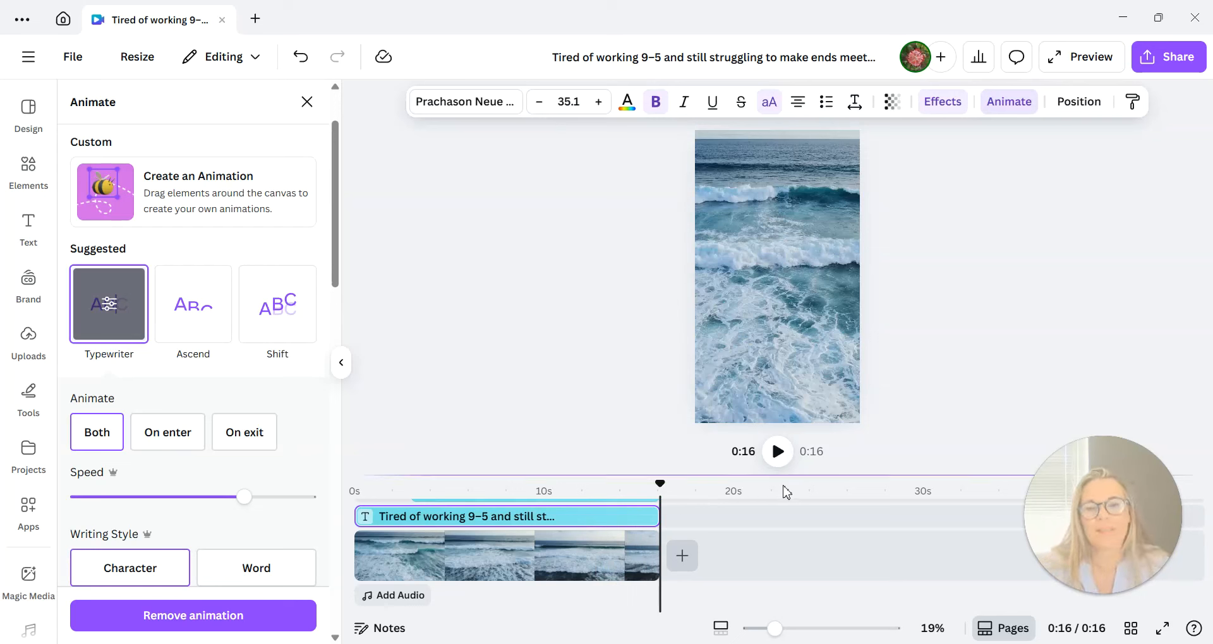
drag(661, 487, 355, 488)
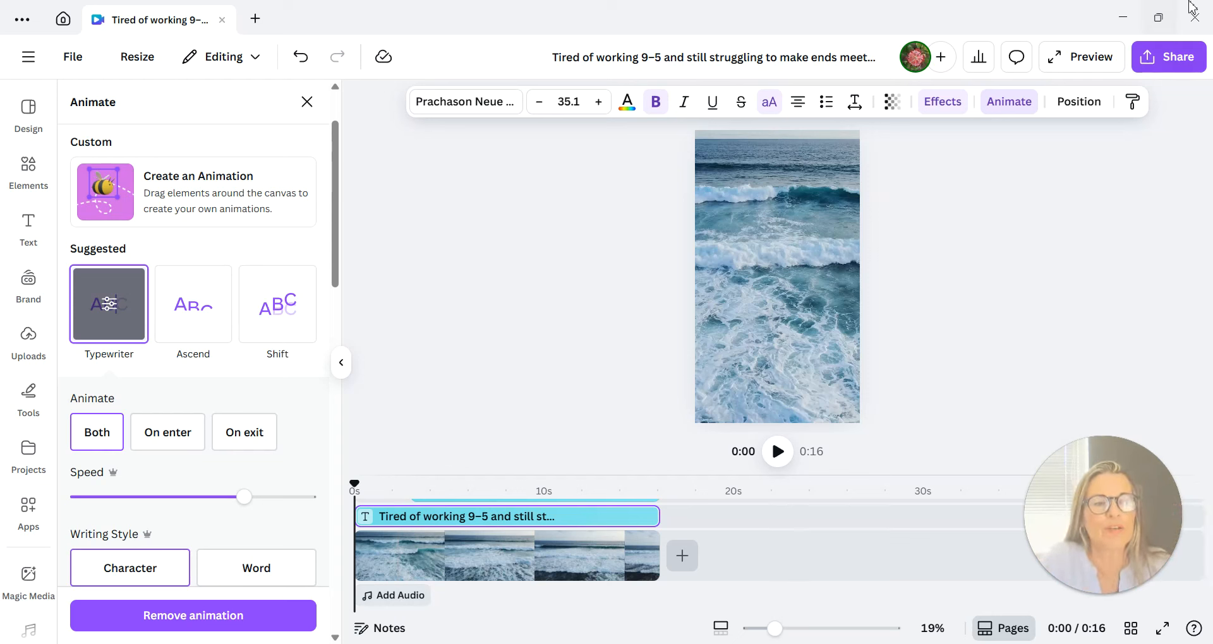
Download the design as an MP4 video at 1080p (HD) and save it in the Faceless Videos folder.
click(1170, 69)
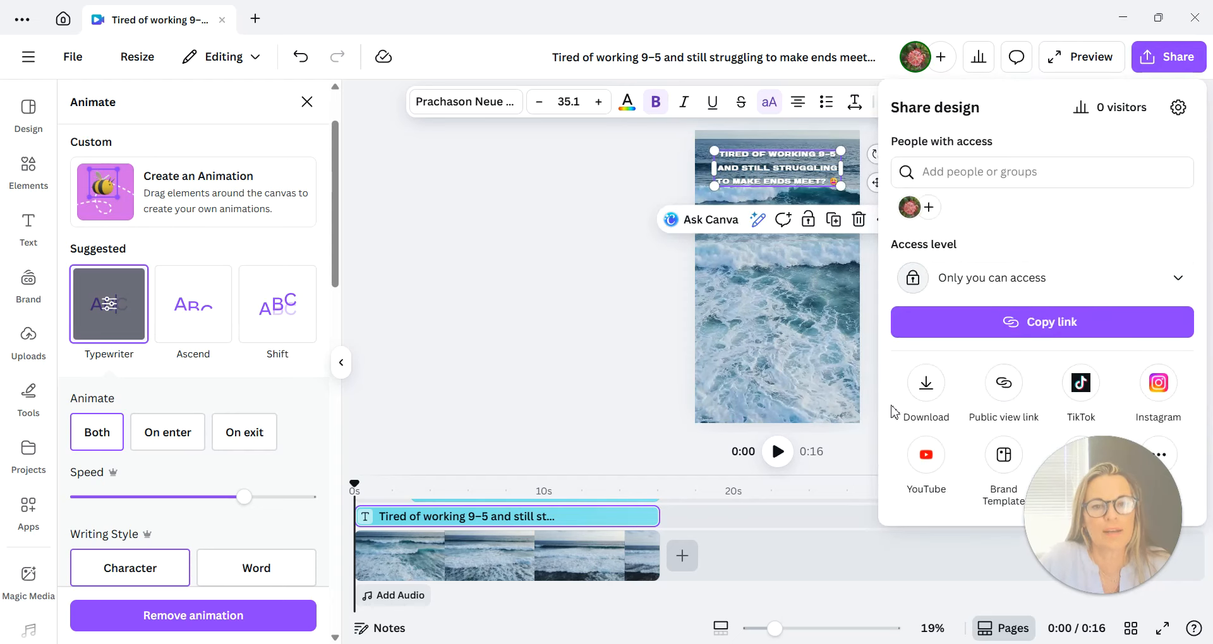
click(927, 384)
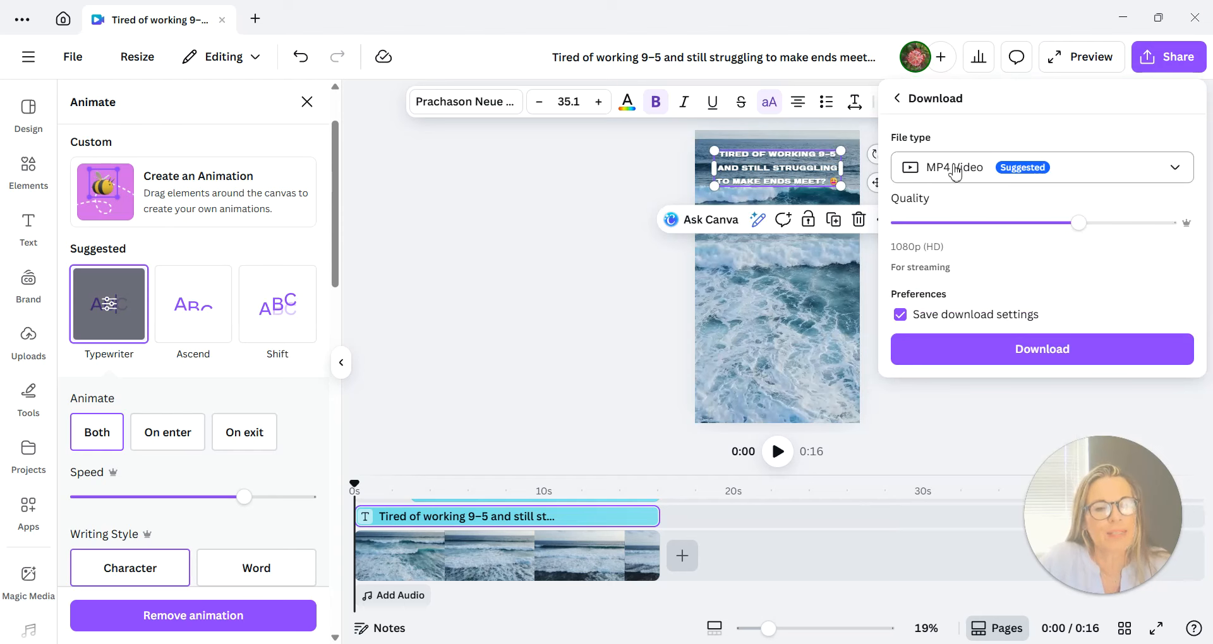
click(1041, 353)
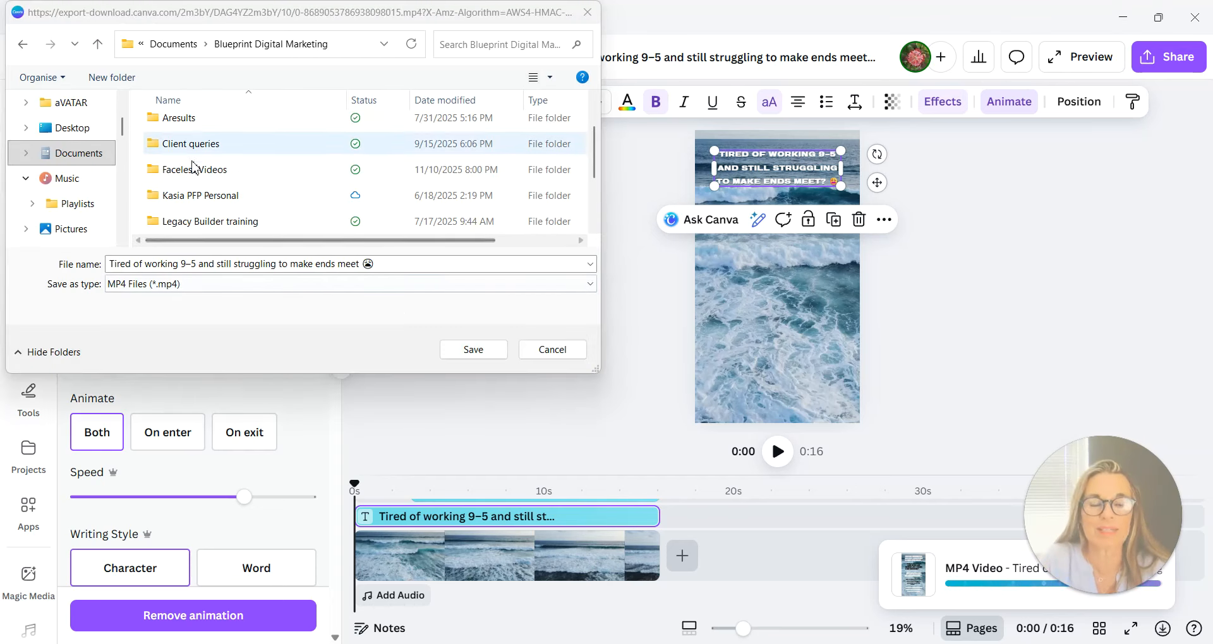
double_click(211, 173)
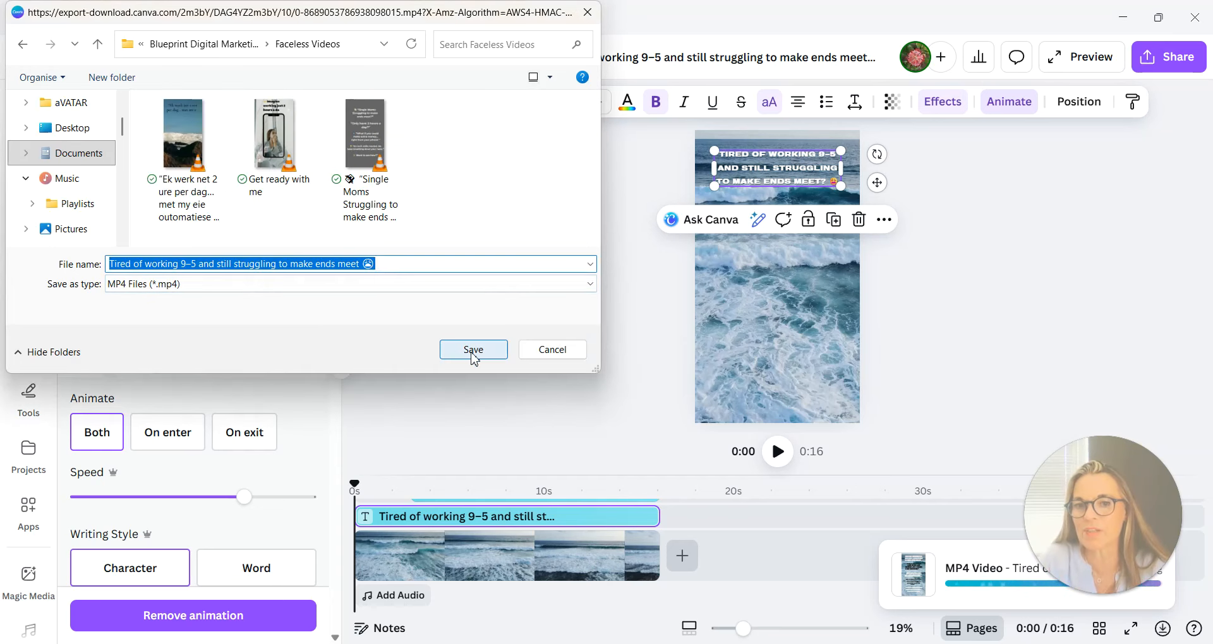
click(473, 349)
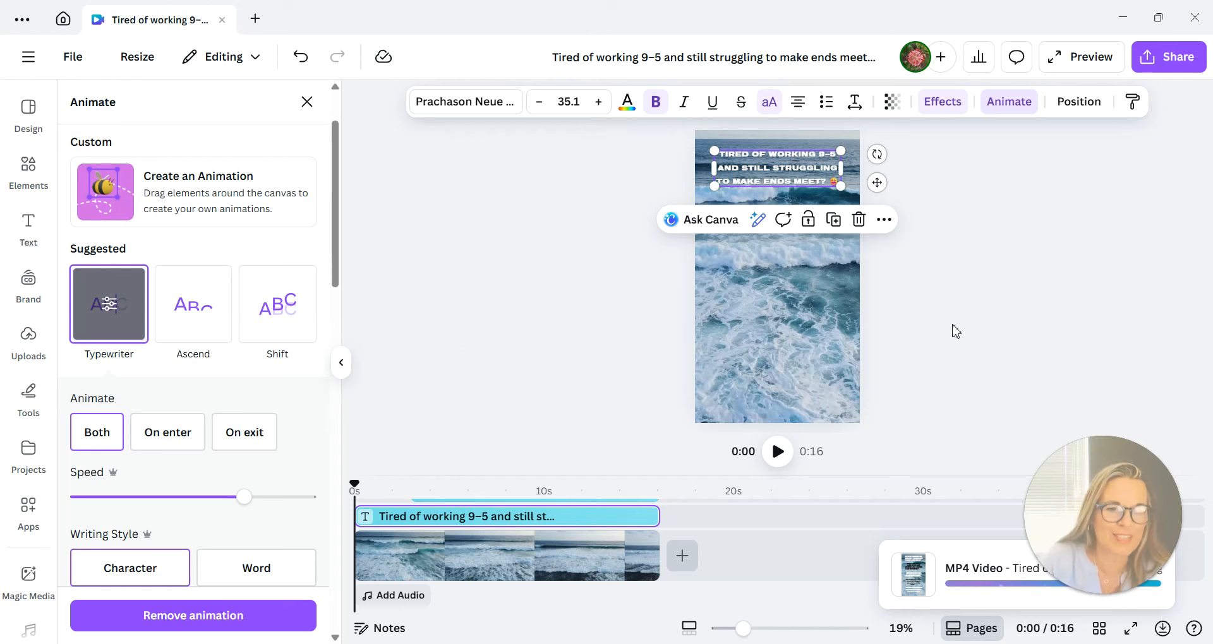